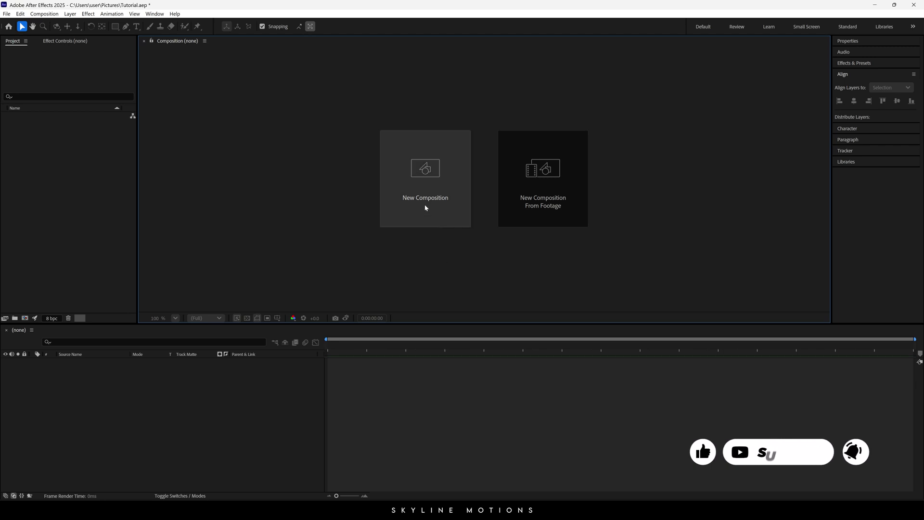
Create a new 1920×1080, 60 fps, 5-second composition named Render.
{"action": "left_click", "coordinate": [45, 15]}
{"action": "left_click", "coordinate": [57, 24]}
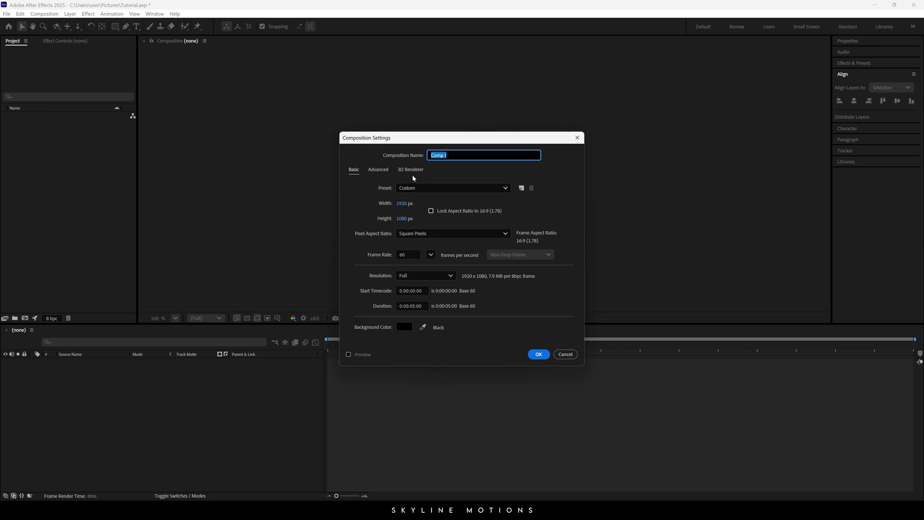
{"action": "key", "text": "BackSpace"}
{"action": "type", "text": "Render"}
{"action": "left_click", "coordinate": [538, 354]}
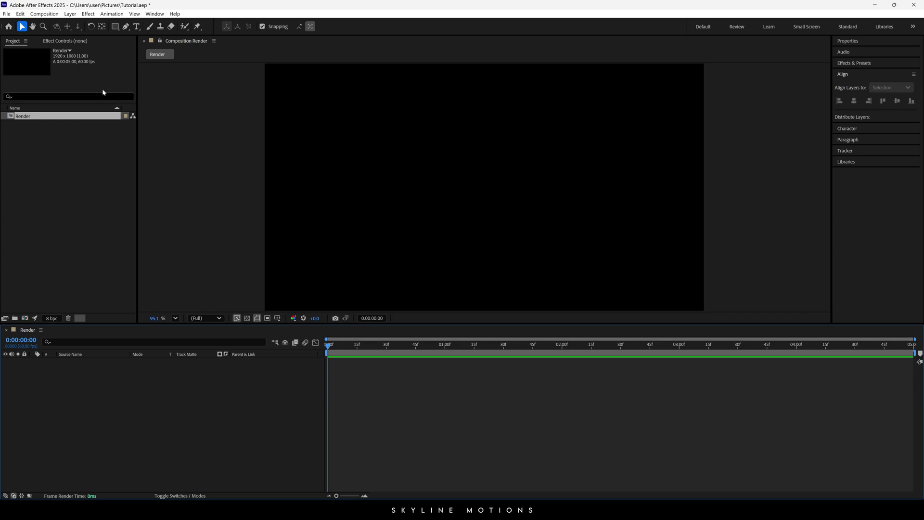
Create a second composition named Media 01 with the same settings.
{"action": "left_click", "coordinate": [44, 14]}
{"action": "left_click", "coordinate": [58, 35]}
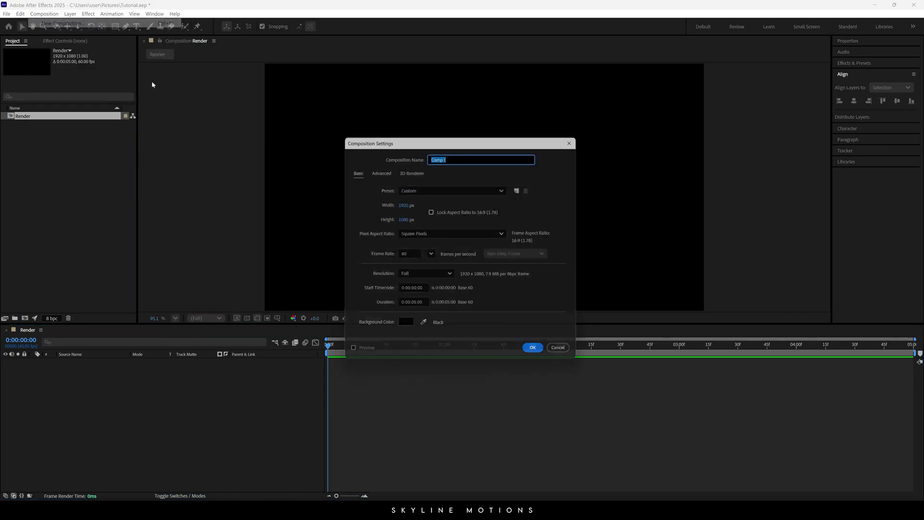
{"action": "type", "text": "Media 01"}
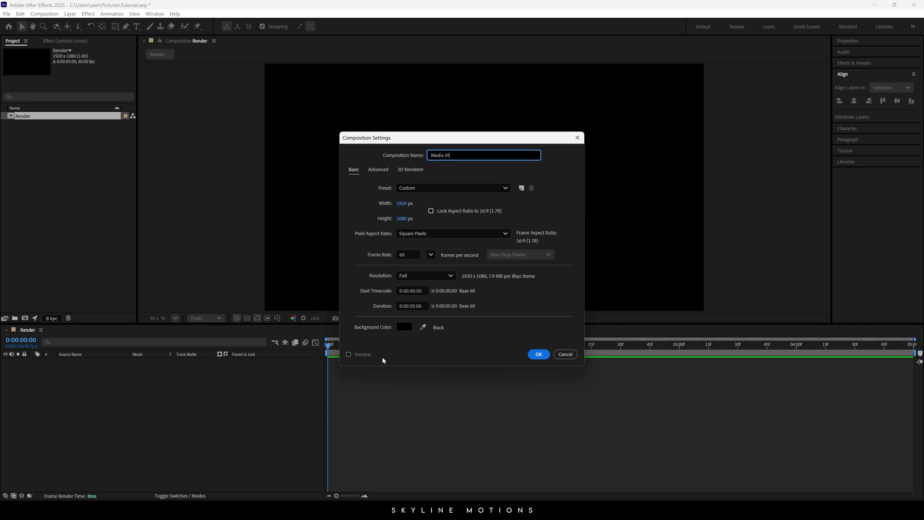
{"action": "left_click", "coordinate": [538, 354]}
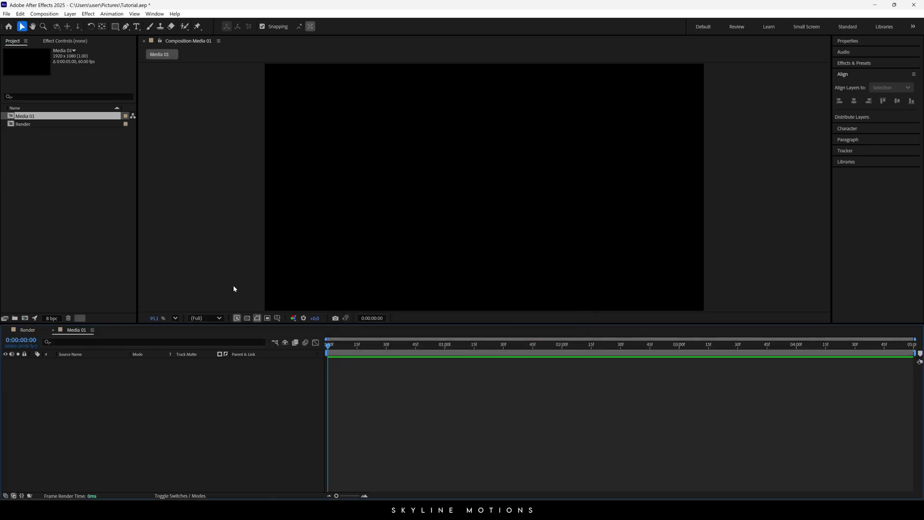
{"action": "left_click", "coordinate": [87, 227]}
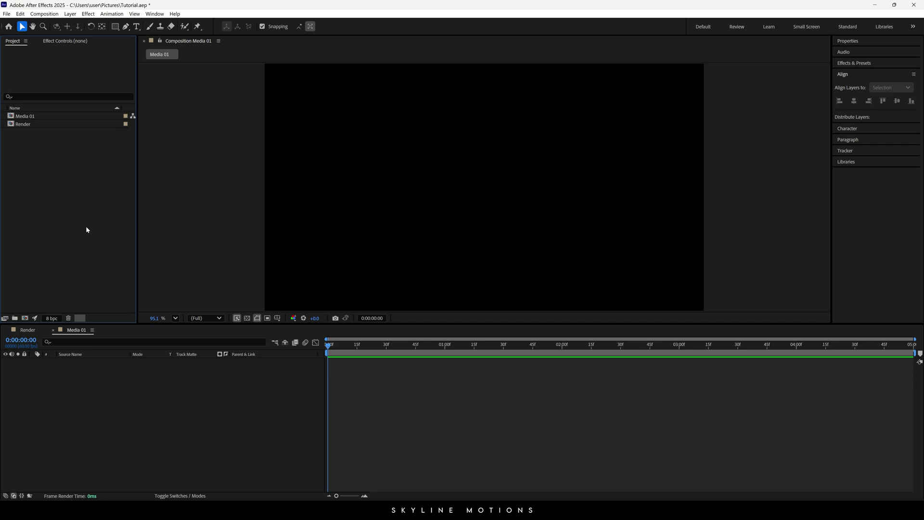
Import the wedding photo JPG from the Slide folder into the project.
{"action": "right_click", "coordinate": [41, 173]}
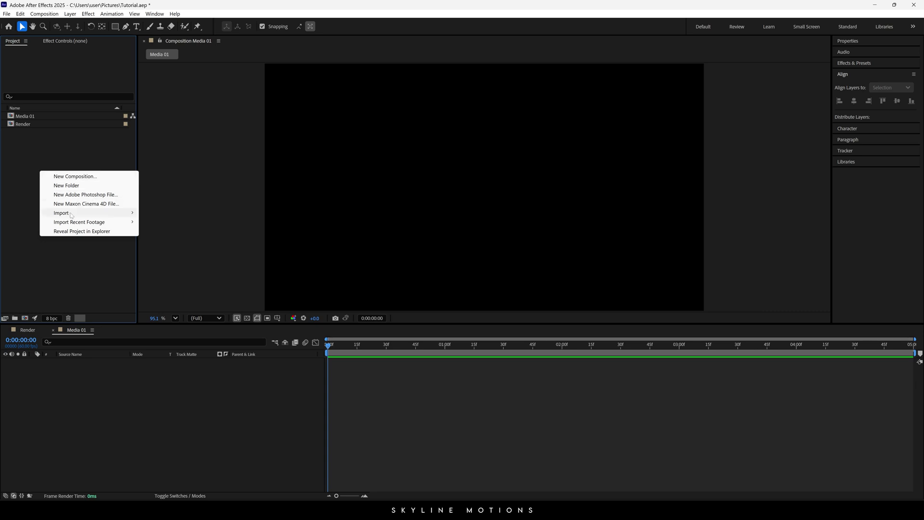
{"action": "mouse_move", "coordinate": [72, 215]}
{"action": "left_click", "coordinate": [158, 211]}
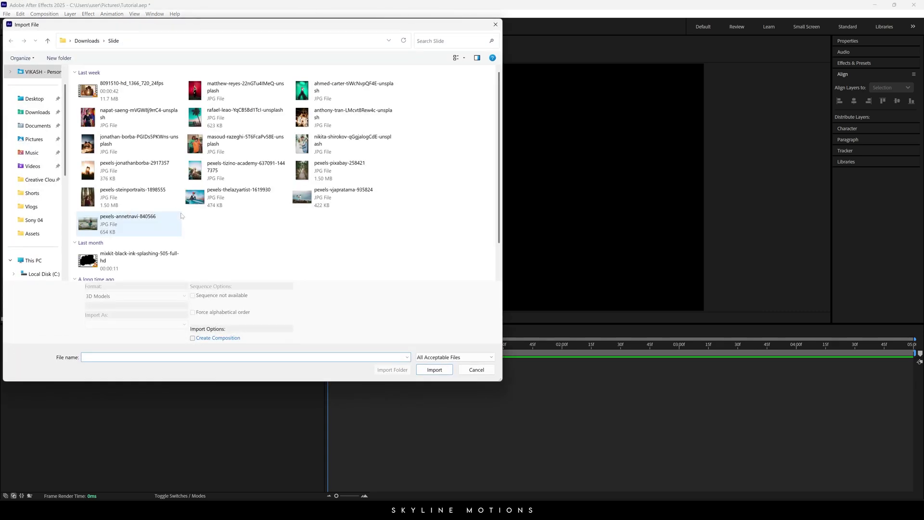
{"action": "left_click", "coordinate": [335, 146]}
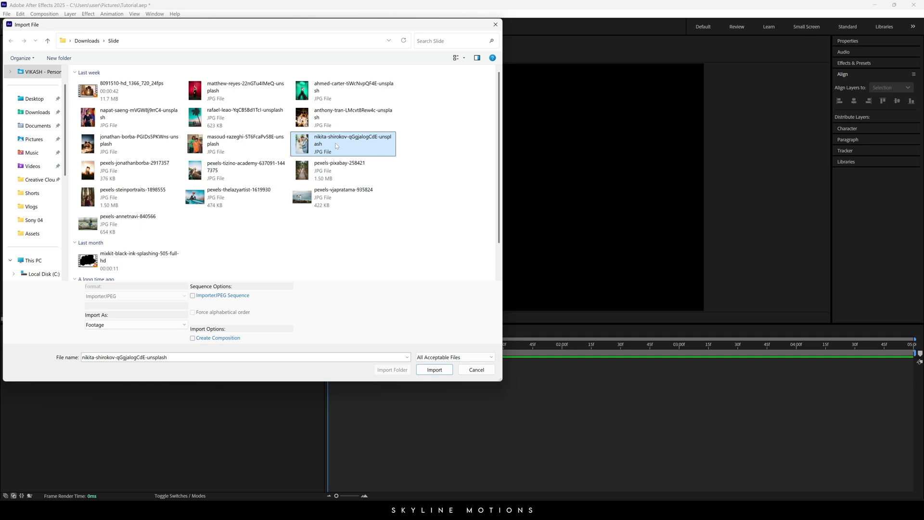
{"action": "left_click", "coordinate": [434, 369]}
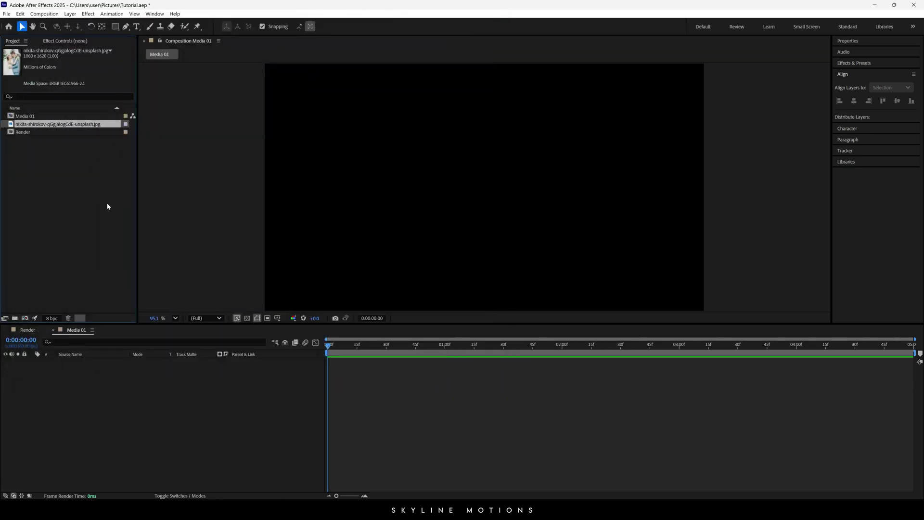
Rename the imported photo to 'Image 01'.
{"action": "right_click", "coordinate": [52, 124]}
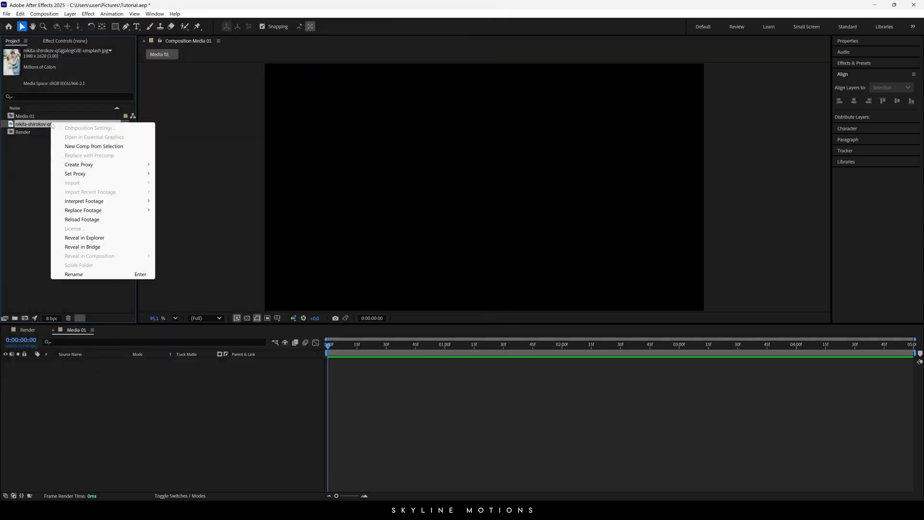
{"action": "left_click", "coordinate": [88, 277]}
{"action": "type", "text": "Image 01"}
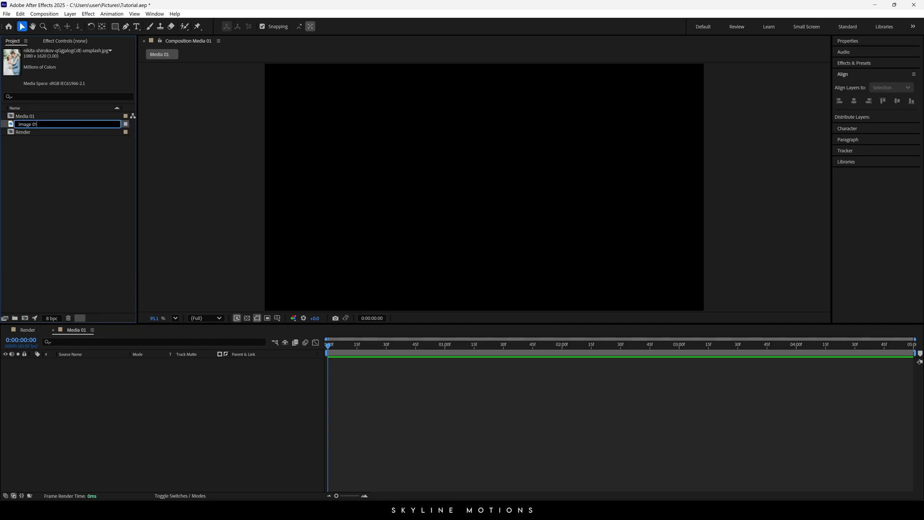
{"action": "key", "text": "Return"}
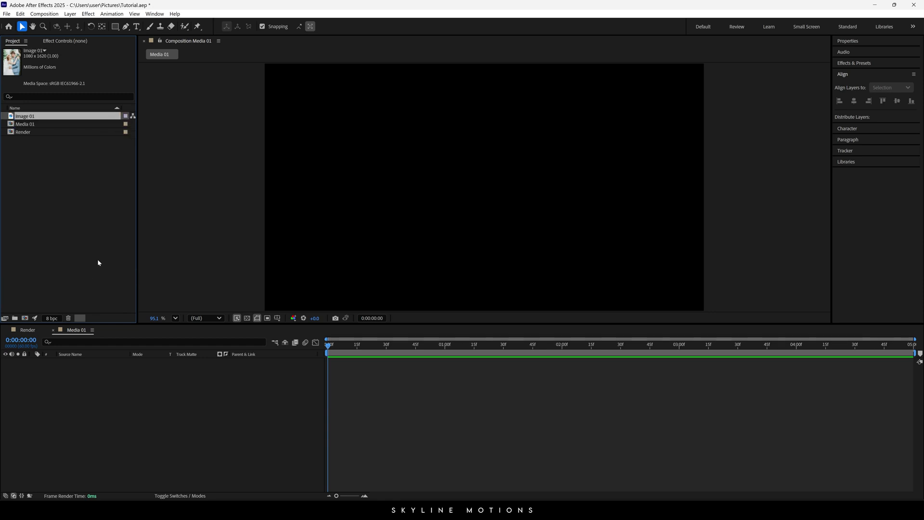
Add Image 01 as a layer in Media 01 and scale it to 179%.
{"action": "left_click_drag", "start_coordinate": [29, 118], "coordinate": [138, 410]}
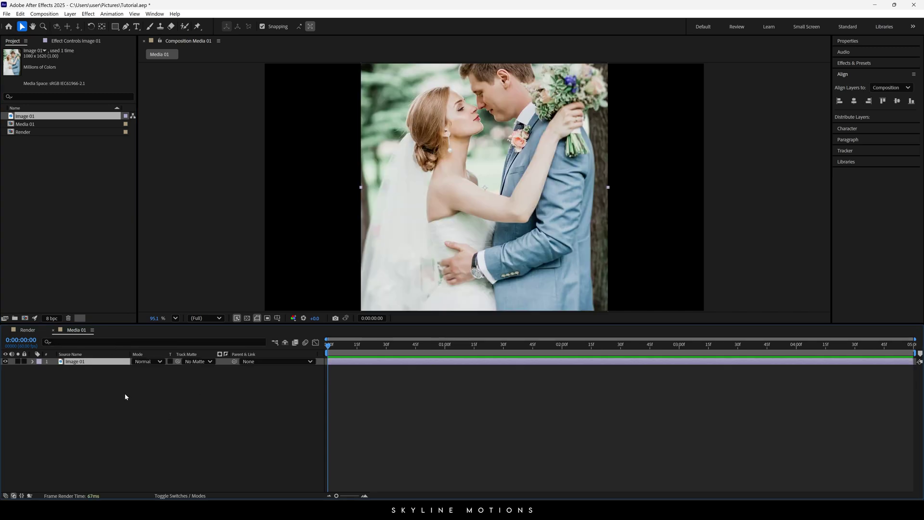
{"action": "key", "text": "s"}
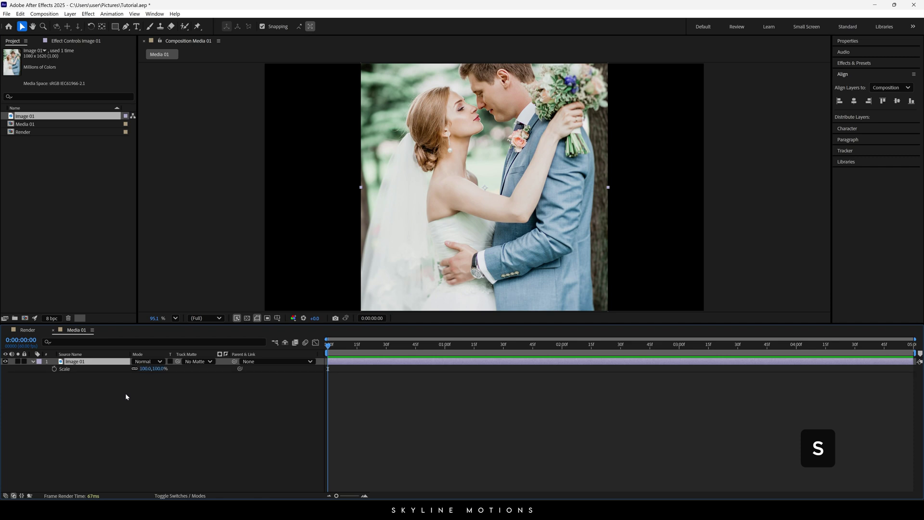
{"action": "left_click_drag", "start_coordinate": [162, 369], "coordinate": [198, 373]}
{"action": "key", "text": "Return"}
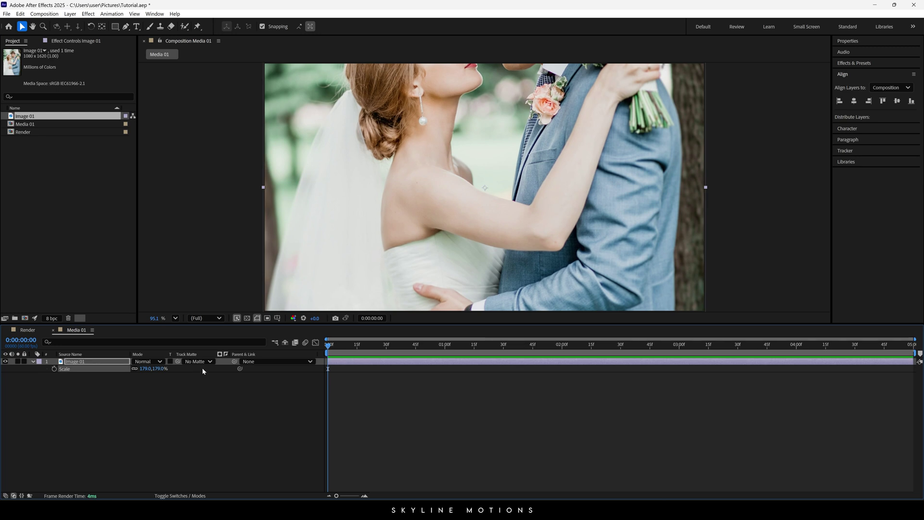
Move the photo down so the couple's faces fill the frame.
{"action": "left_click", "coordinate": [87, 362]}
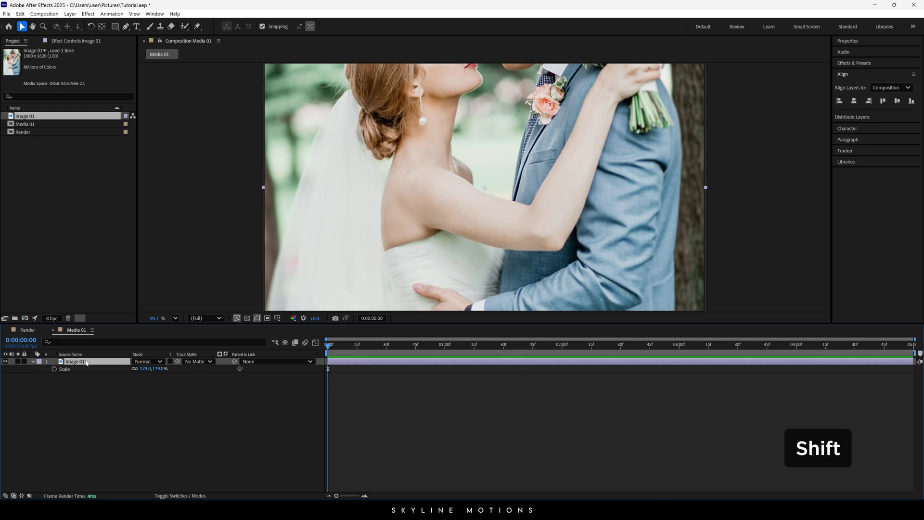
{"action": "key", "text": "shift+Down"}
{"action": "key", "text": "shift+Down"}
{"action": "key", "text": "shift+Down"}
{"action": "key", "text": "shift+Down"}
{"action": "key", "text": "shift+Down"}
{"action": "key", "text": "shift+Down"}
{"action": "key", "text": "shift+Down"}
{"action": "key", "text": "shift+Down"}
{"action": "key", "text": "shift+Down"}
{"action": "key", "text": "shift+Down"}
{"action": "key", "text": "shift+Down"}
{"action": "key", "text": "shift+Down"}
{"action": "key", "text": "shift+Down"}
{"action": "key", "text": "shift+Down"}
{"action": "key", "text": "shift+Down"}
{"action": "key", "text": "shift+Down"}
{"action": "key", "text": "shift+Down"}
{"action": "key", "text": "shift+Down"}
{"action": "key", "text": "shift+Down"}
{"action": "key", "text": "shift+Down"}
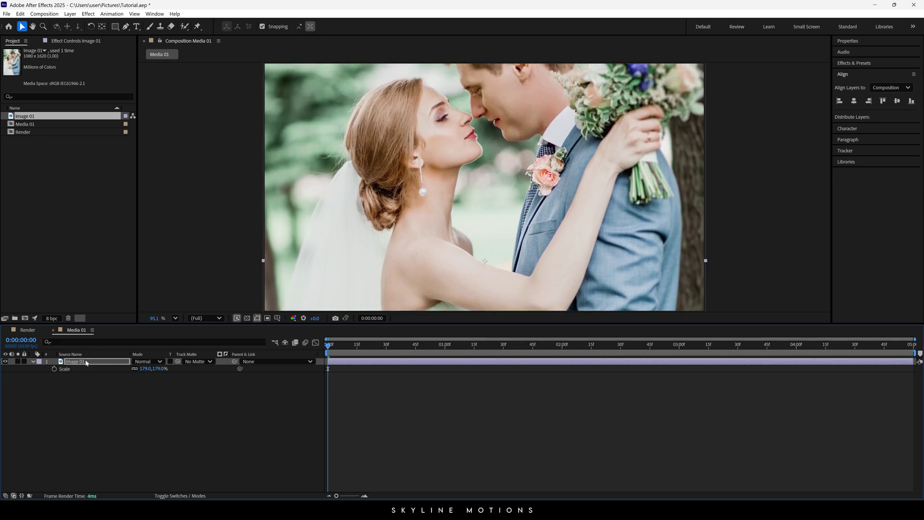
{"action": "key", "text": "shift+Down"}
{"action": "key", "text": "shift+Down"}
{"action": "key", "text": "shift+Down"}
{"action": "key", "text": "shift+Down"}
{"action": "key", "text": "shift+Down"}
{"action": "key", "text": "shift+Down"}
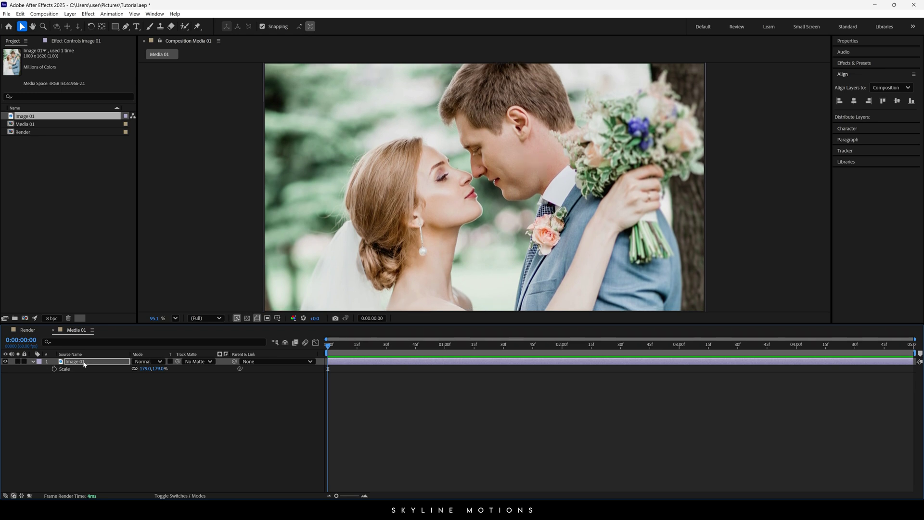
Place the Media 01 composition as a layer in Render.
{"action": "left_click", "coordinate": [29, 331]}
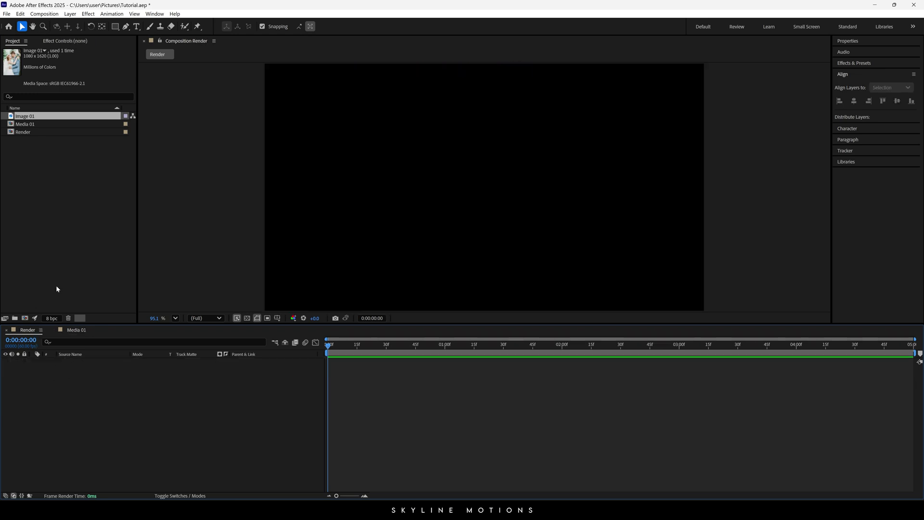
{"action": "left_click", "coordinate": [34, 125]}
{"action": "left_click_drag", "start_coordinate": [29, 126], "coordinate": [88, 397]}
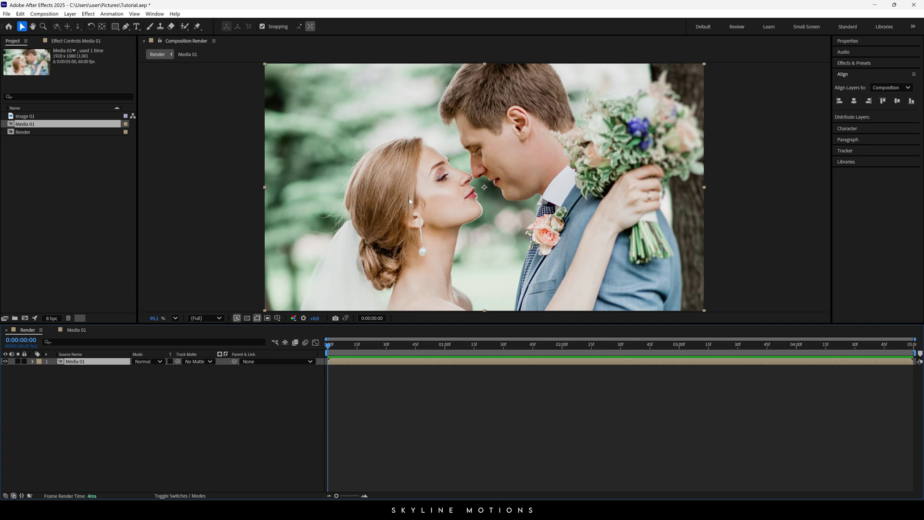
Keyframe Media 01's scale at 100% at 0:00:04:59 and 125% at the start.
{"action": "left_click_drag", "start_coordinate": [374, 349], "coordinate": [917, 368]}
{"action": "key", "text": "s"}
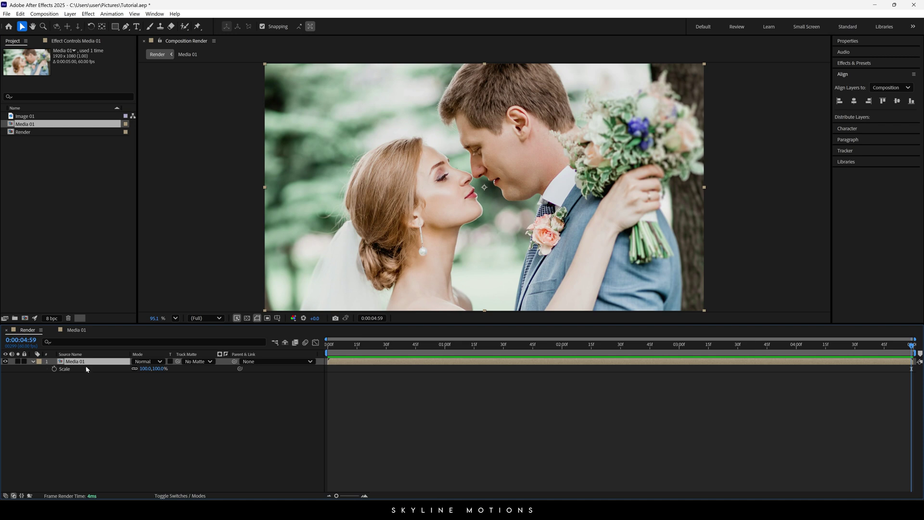
{"action": "left_click", "coordinate": [54, 370]}
{"action": "left_click_drag", "start_coordinate": [419, 353], "coordinate": [308, 348]}
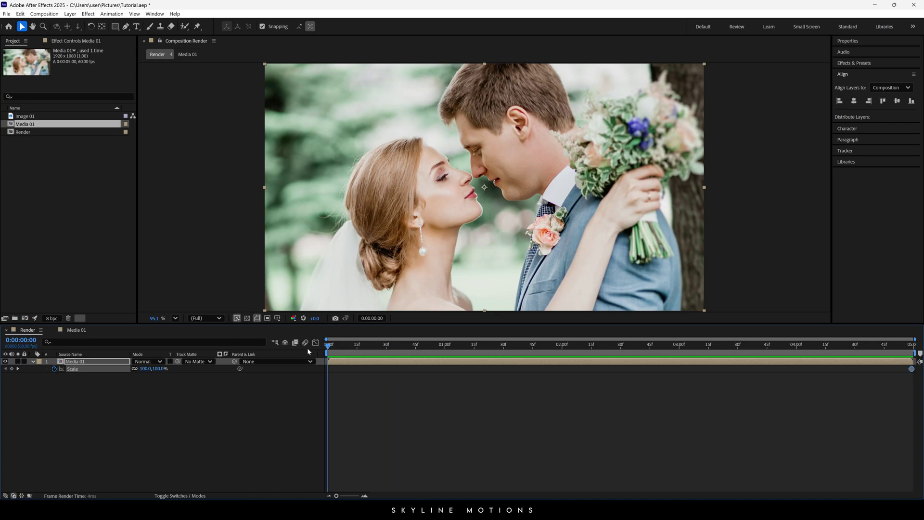
{"action": "left_click", "coordinate": [160, 369]}
{"action": "type", "text": "125"}
{"action": "key", "text": "Return"}
Preview the 125%-to-100% zoom-out animation.
{"action": "key", "text": "space"}
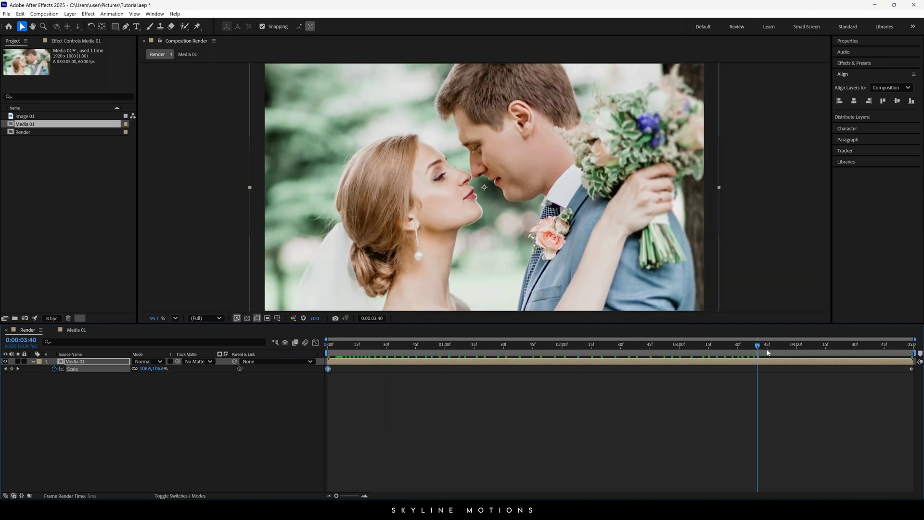
{"action": "key", "text": "space"}
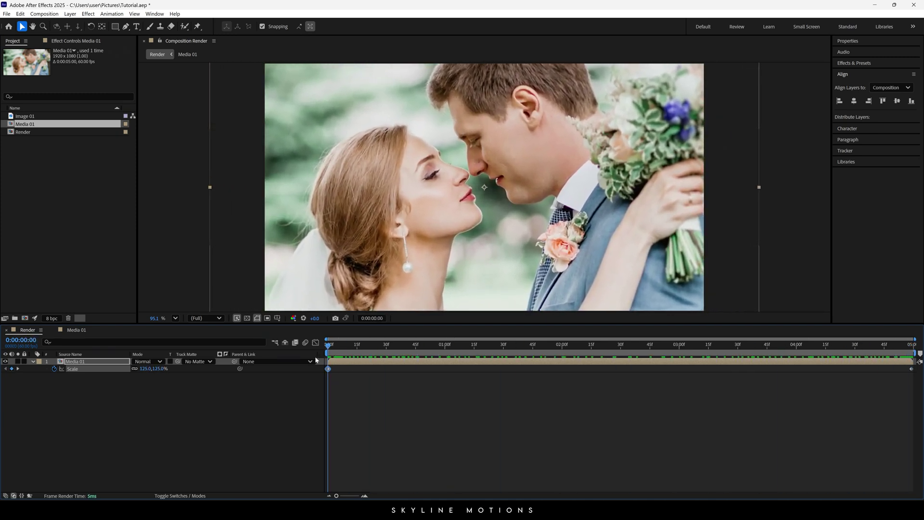
{"action": "left_click", "coordinate": [33, 361]}
{"action": "left_click", "coordinate": [861, 66]}
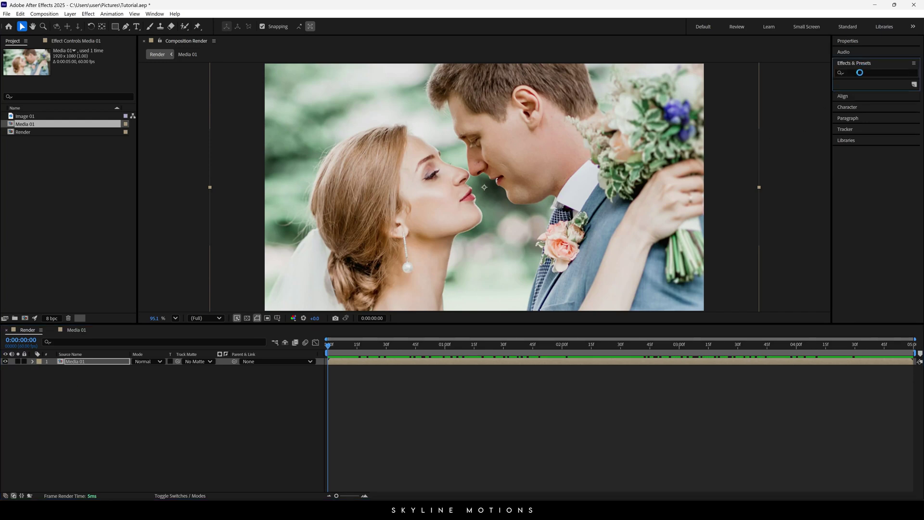
Apply the Tint effect to Media 01 to make it black and white.
{"action": "left_click", "coordinate": [862, 73]}
{"action": "type", "text": "tint"}
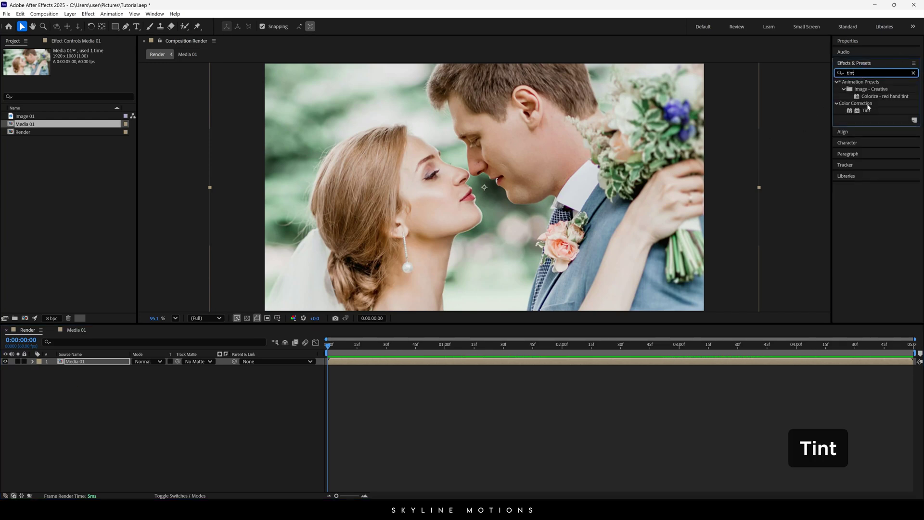
{"action": "left_click_drag", "start_coordinate": [866, 110], "coordinate": [465, 204]}
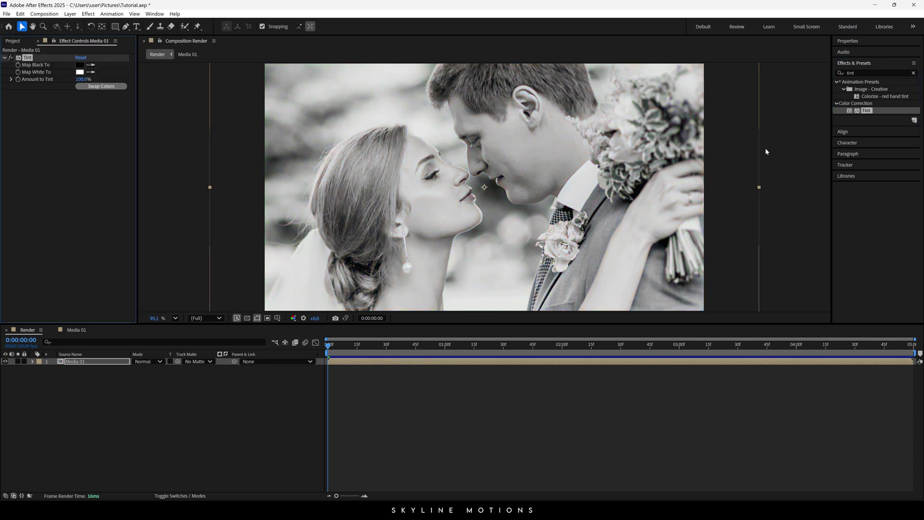
Apply Camera Lens Blur at radius 5 to the Media 01 layer.
{"action": "left_click", "coordinate": [854, 73]}
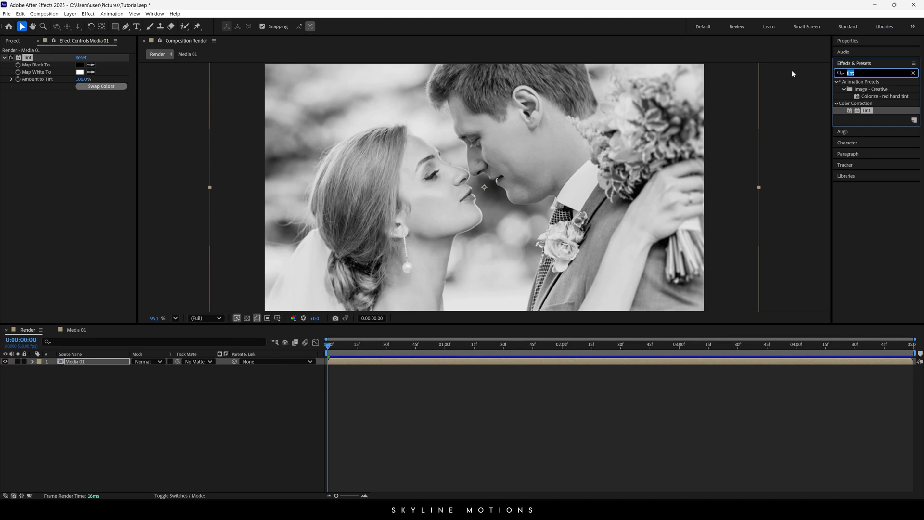
{"action": "type", "text": "lens"}
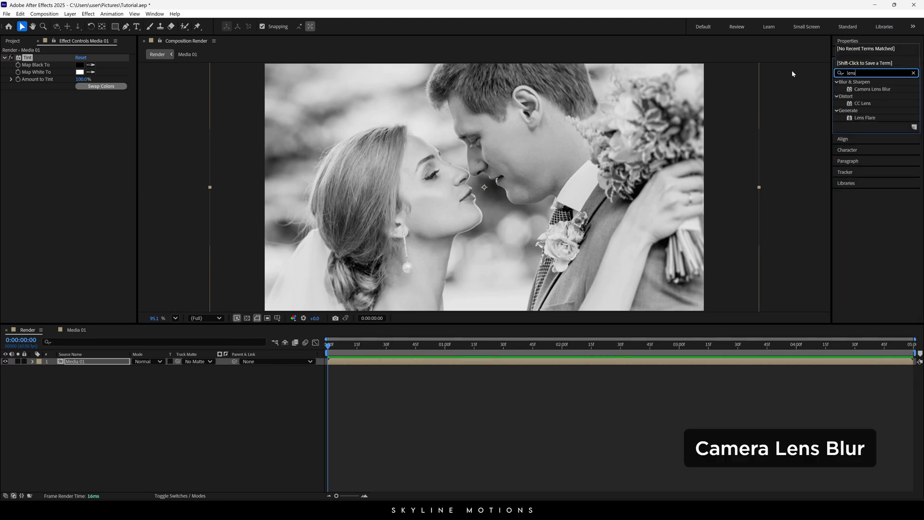
{"action": "left_click_drag", "start_coordinate": [862, 89], "coordinate": [447, 171]}
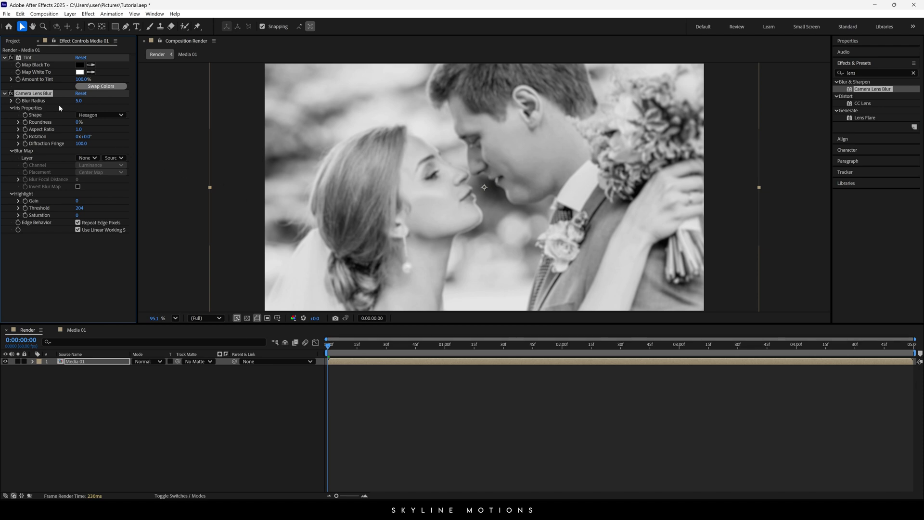
{"action": "left_click", "coordinate": [164, 431]}
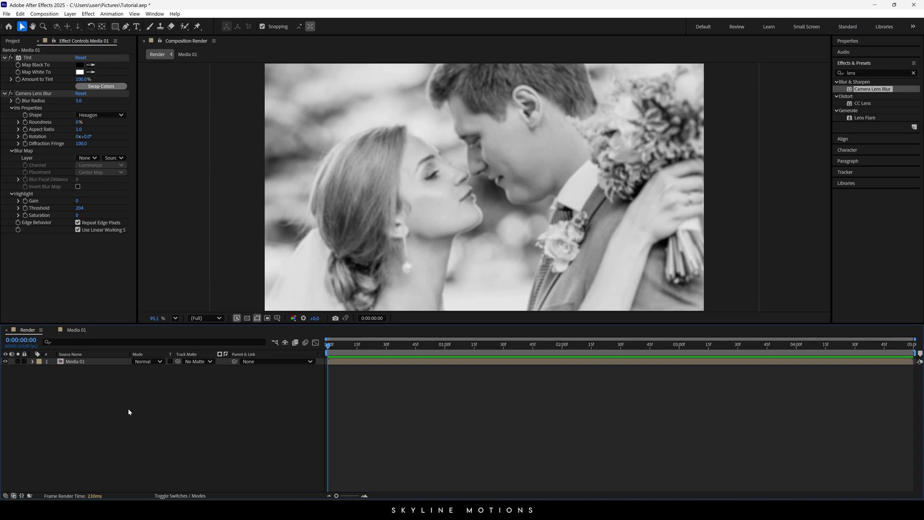
Create a white full-size solid layer named BG.
{"action": "right_click", "coordinate": [114, 409]}
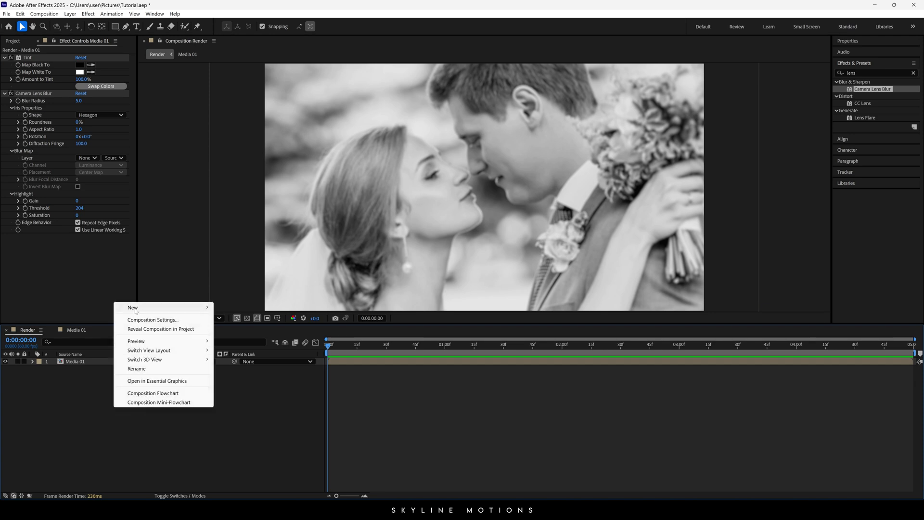
{"action": "mouse_move", "coordinate": [205, 307]}
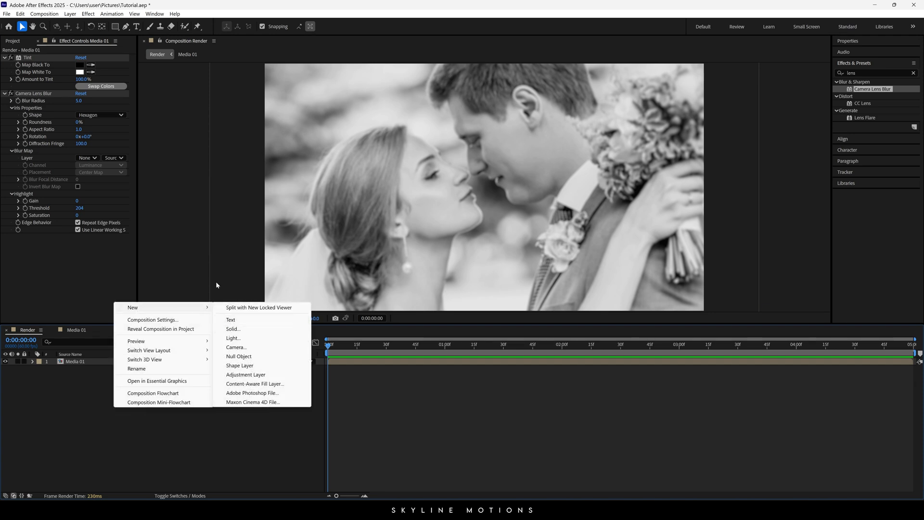
{"action": "left_click", "coordinate": [71, 14]}
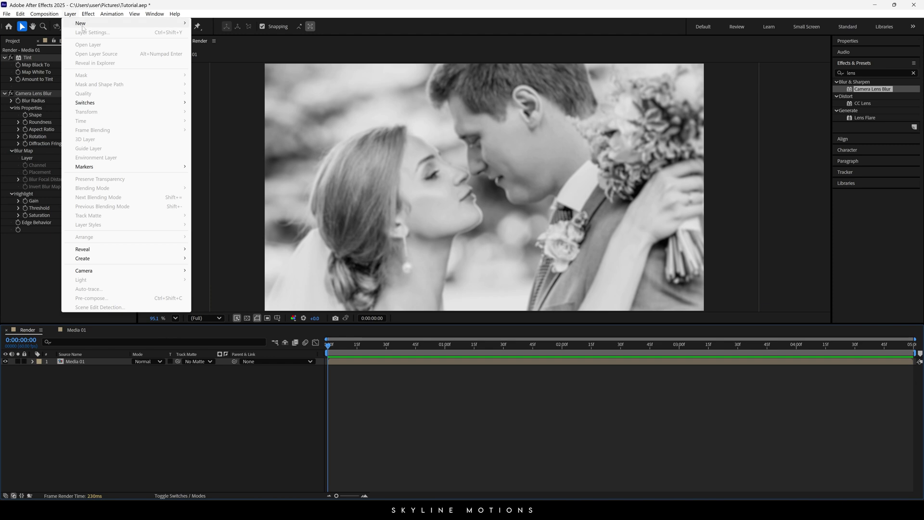
{"action": "mouse_move", "coordinate": [83, 24]}
{"action": "left_click", "coordinate": [218, 34]}
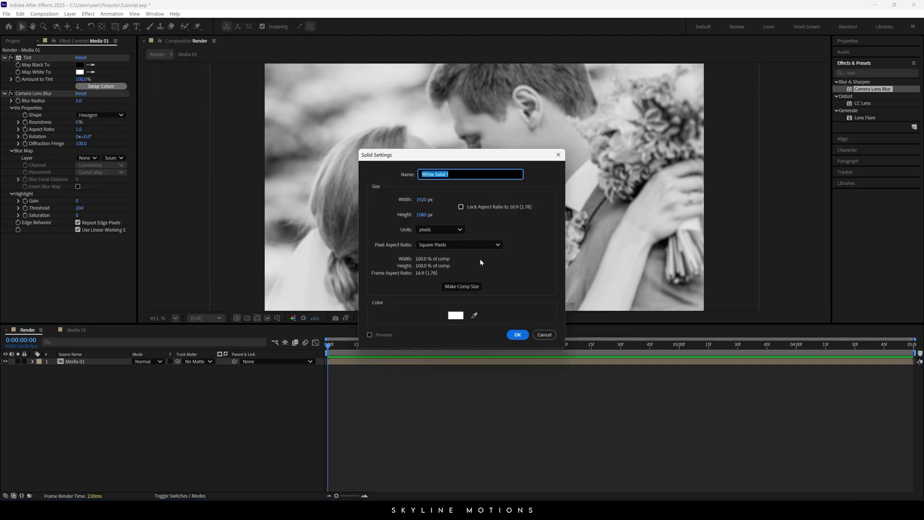
{"action": "key", "text": "BackSpace"}
{"action": "type", "text": "BG"}
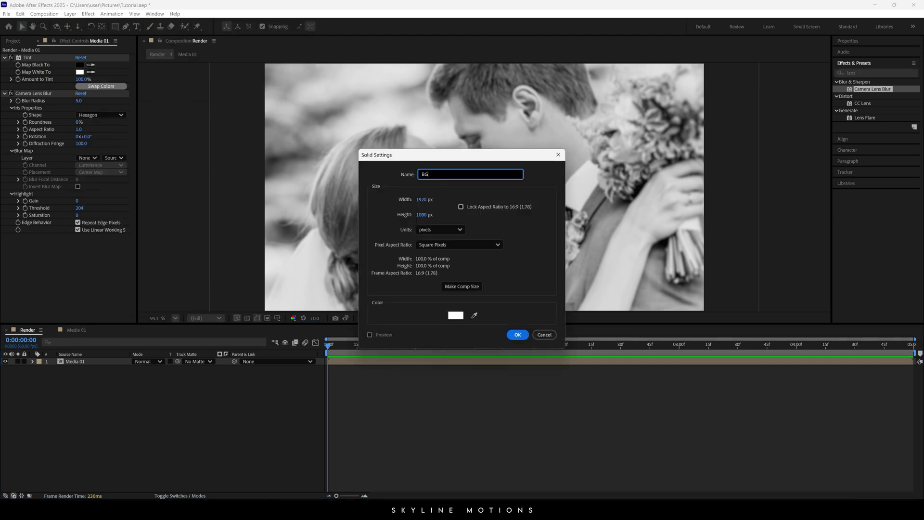
{"action": "left_click", "coordinate": [455, 316]}
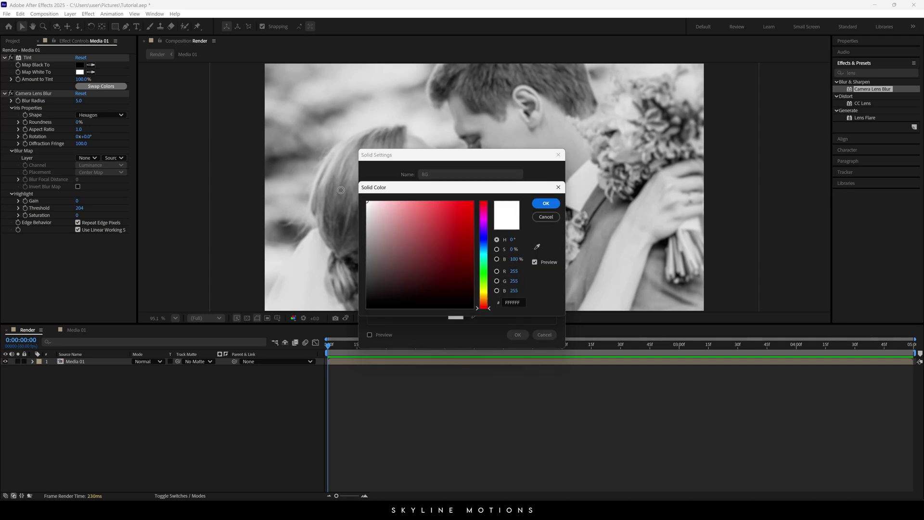
{"action": "left_click", "coordinate": [546, 203]}
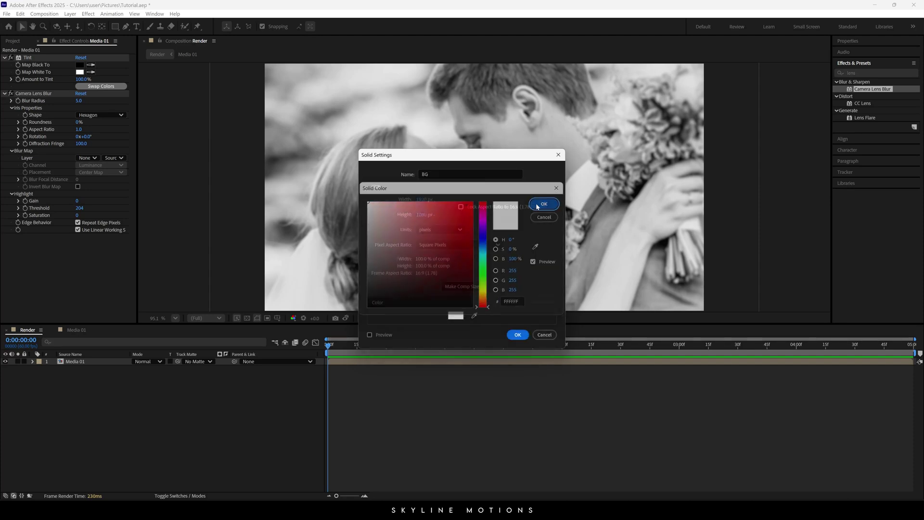
{"action": "left_click", "coordinate": [518, 336]}
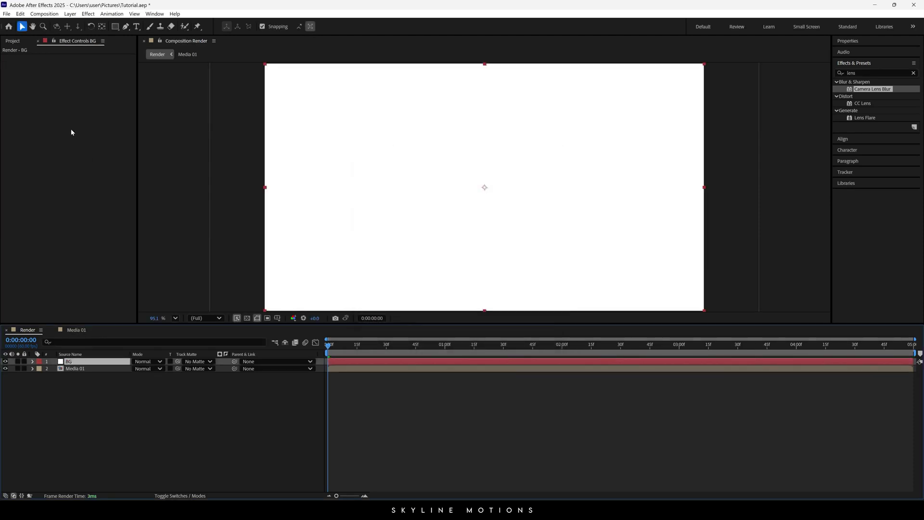
Move the BG solid below Media 01 in the Render timeline.
{"action": "left_click_drag", "start_coordinate": [79, 363], "coordinate": [85, 377]}
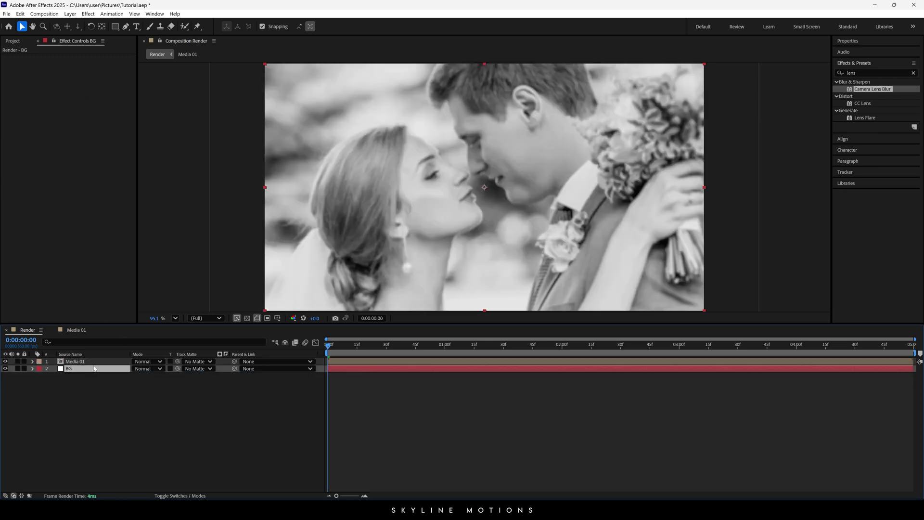
{"action": "left_click", "coordinate": [101, 389]}
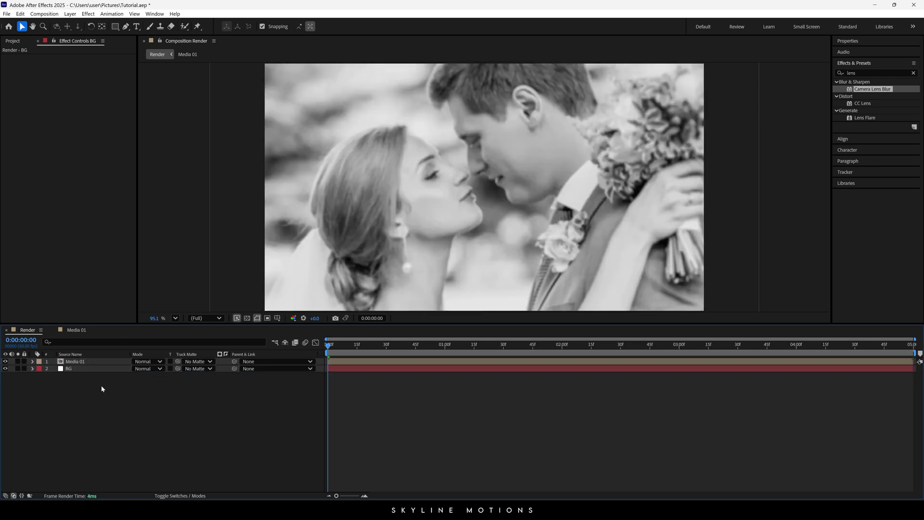
{"action": "left_click", "coordinate": [13, 41]}
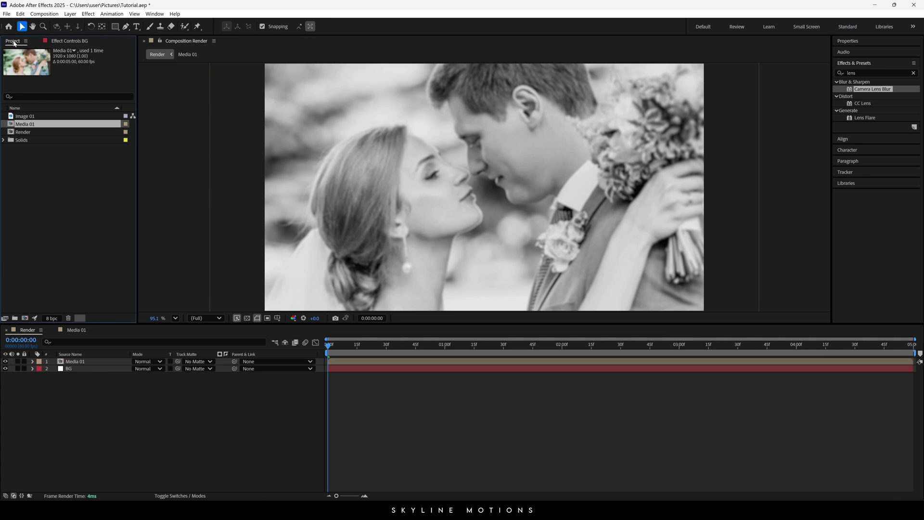
Import the mixkit black ink splashing MP4 into the project.
{"action": "double_click", "coordinate": [42, 189]}
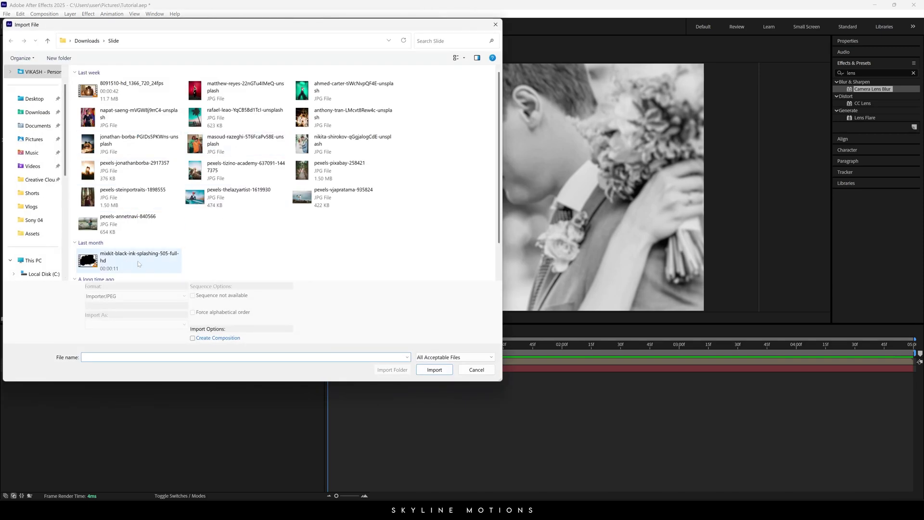
{"action": "left_click", "coordinate": [120, 264]}
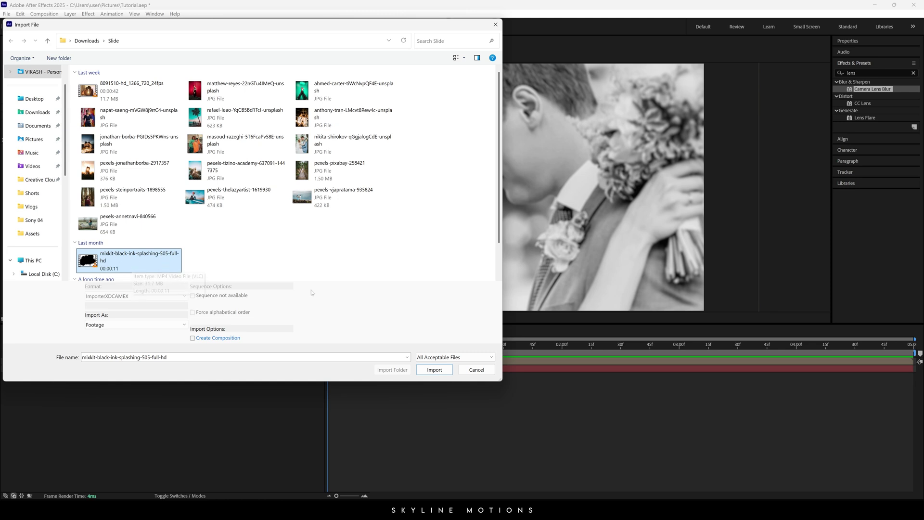
{"action": "left_click", "coordinate": [435, 369]}
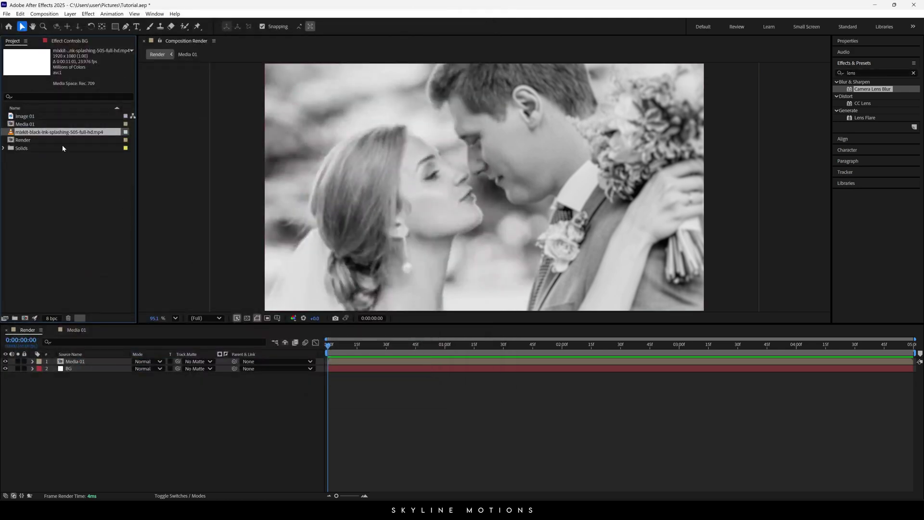
Rename the imported video clip to 'Ink Spalsh'.
{"action": "right_click", "coordinate": [43, 135]}
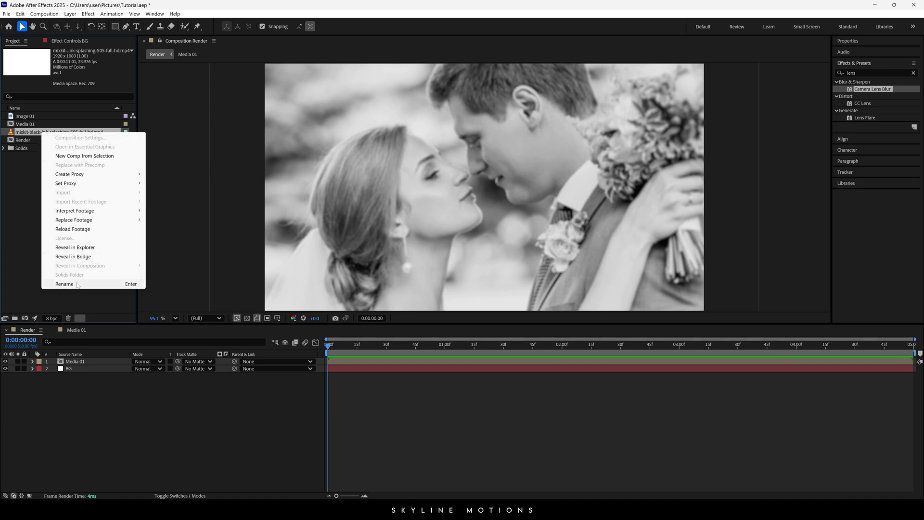
{"action": "left_click", "coordinate": [78, 284]}
{"action": "key", "text": "BackSpace"}
{"action": "type", "text": "Ink Spalsh"}
{"action": "key", "text": "Return"}
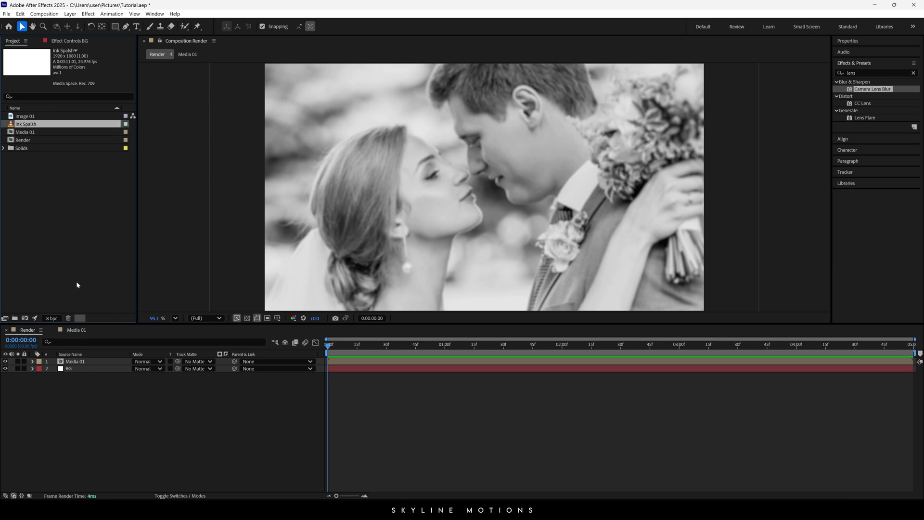
Add Ink Spalsh as the top layer in Render with Screen blend mode.
{"action": "mouse_move", "coordinate": [28, 127]}
{"action": "left_mouse_down"}
{"action": "mouse_move", "coordinate": [72, 354]}
{"action": "mouse_move", "coordinate": [87, 362]}
{"action": "left_mouse_up"}
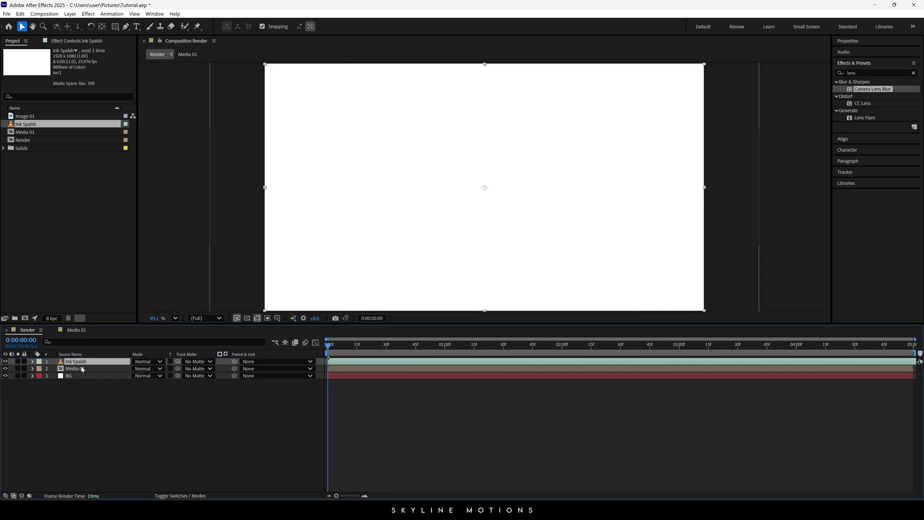
{"action": "left_click", "coordinate": [143, 371]}
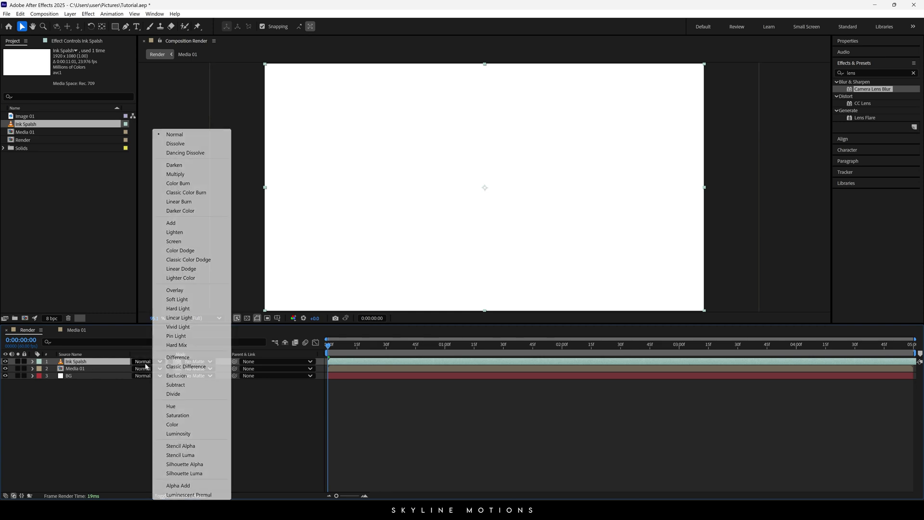
{"action": "left_click", "coordinate": [174, 241]}
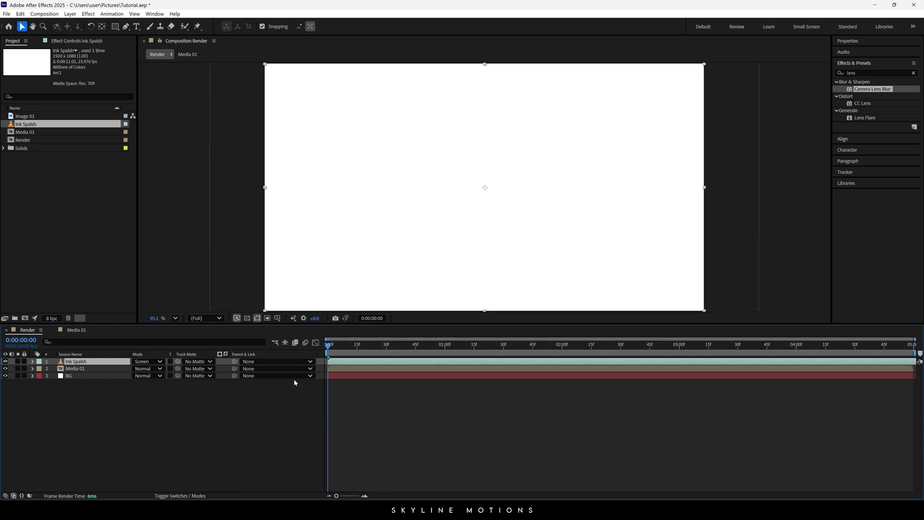
Scrub to an ink-splash moment and set preview resolution to Auto.
{"action": "mouse_move", "coordinate": [329, 344]}
{"action": "left_mouse_down"}
{"action": "mouse_move", "coordinate": [497, 345]}
{"action": "mouse_move", "coordinate": [630, 365]}
{"action": "mouse_move", "coordinate": [894, 372]}
{"action": "mouse_move", "coordinate": [342, 374]}
{"action": "mouse_move", "coordinate": [740, 382]}
{"action": "left_mouse_up"}
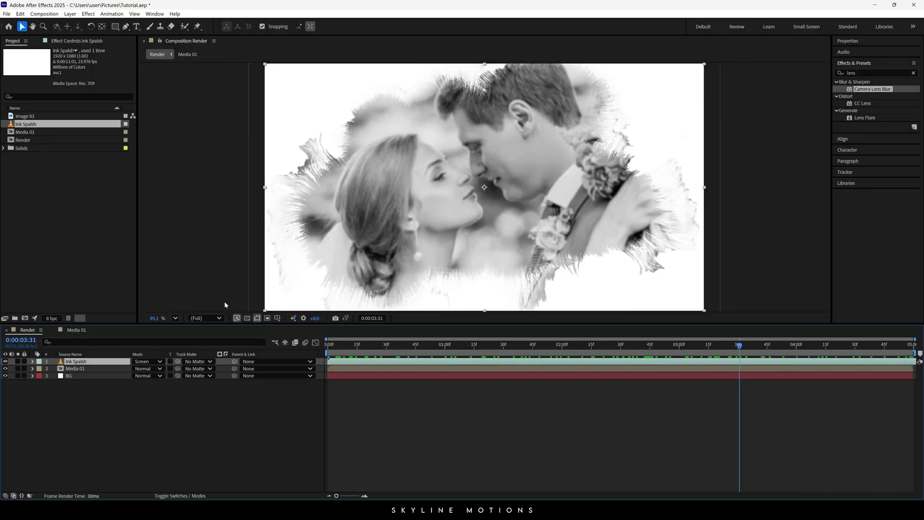
{"action": "left_click", "coordinate": [205, 318]}
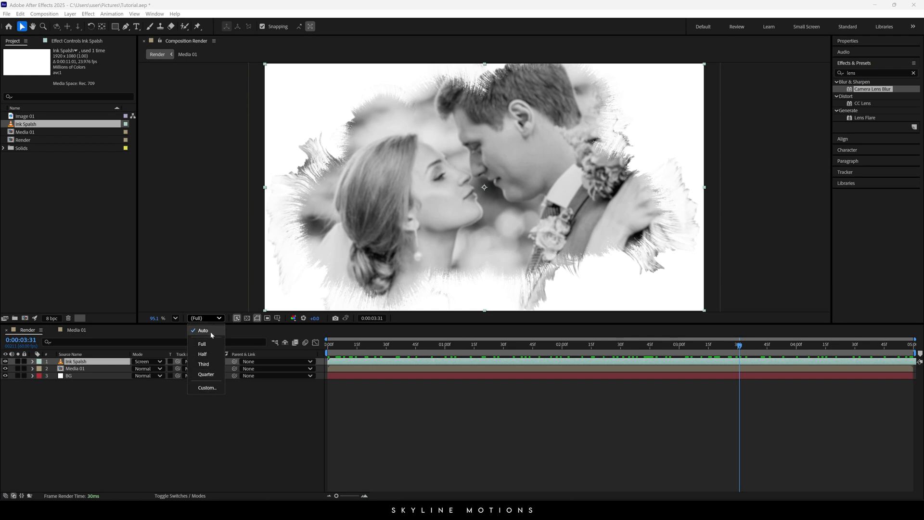
{"action": "left_click", "coordinate": [210, 332]}
{"action": "key", "text": "Page_Down"}
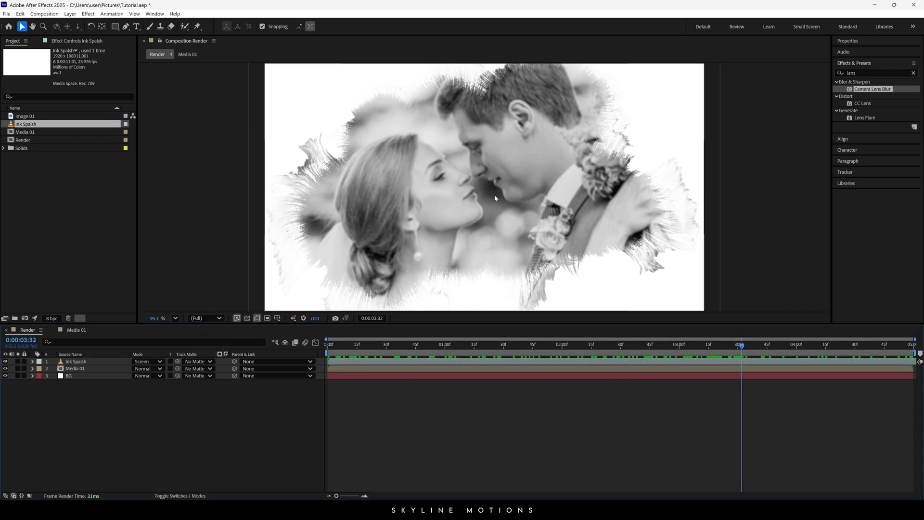
{"action": "left_click", "coordinate": [59, 227]}
Duplicate Media 01 as Media 02 and open the new composition.
{"action": "left_click", "coordinate": [33, 133]}
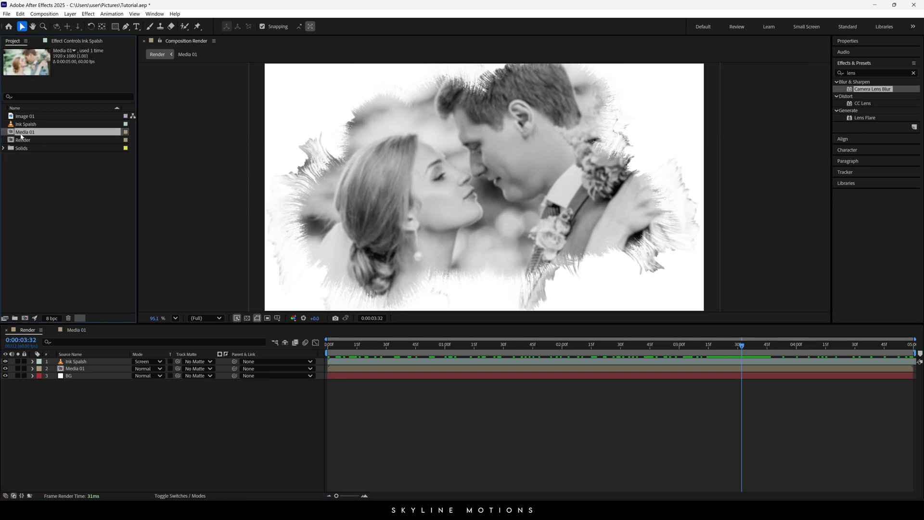
{"action": "key", "text": "ctrl+d"}
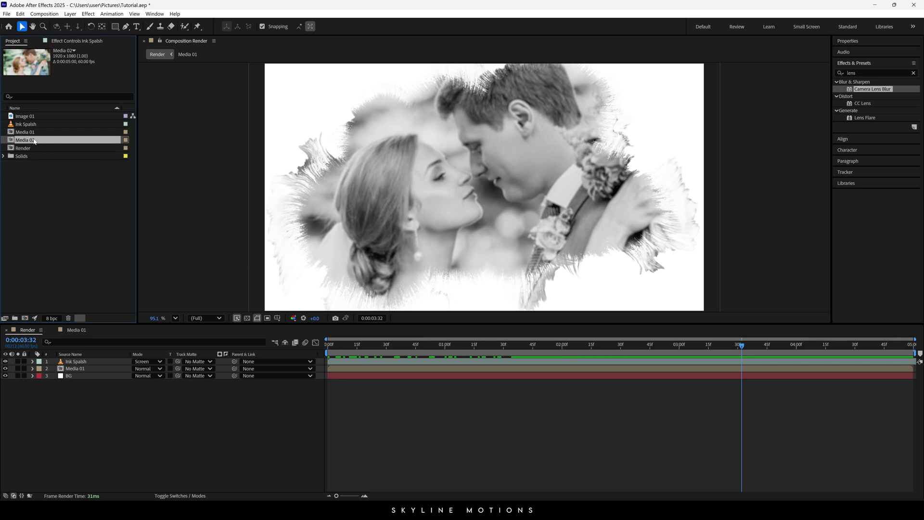
{"action": "double_click", "coordinate": [35, 140]}
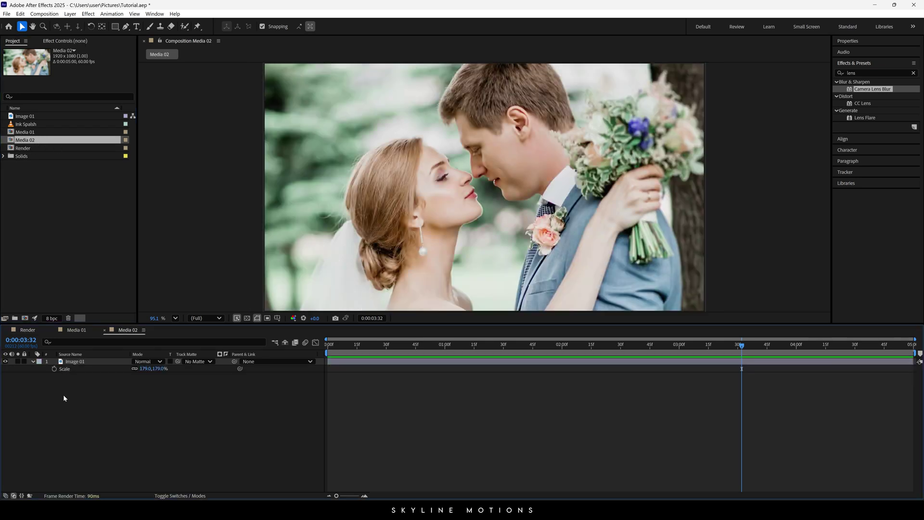
{"action": "left_click", "coordinate": [33, 361]}
Change Media 02's composition size to 1000 × 1200 pixels.
{"action": "key", "text": "ctrl+k"}
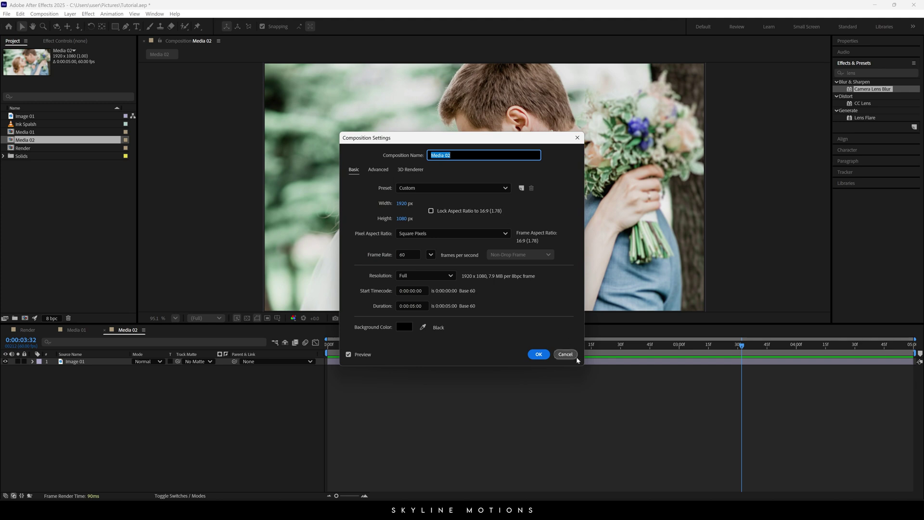
{"action": "left_click", "coordinate": [573, 352]}
{"action": "left_click", "coordinate": [46, 13]}
{"action": "left_click", "coordinate": [72, 36]}
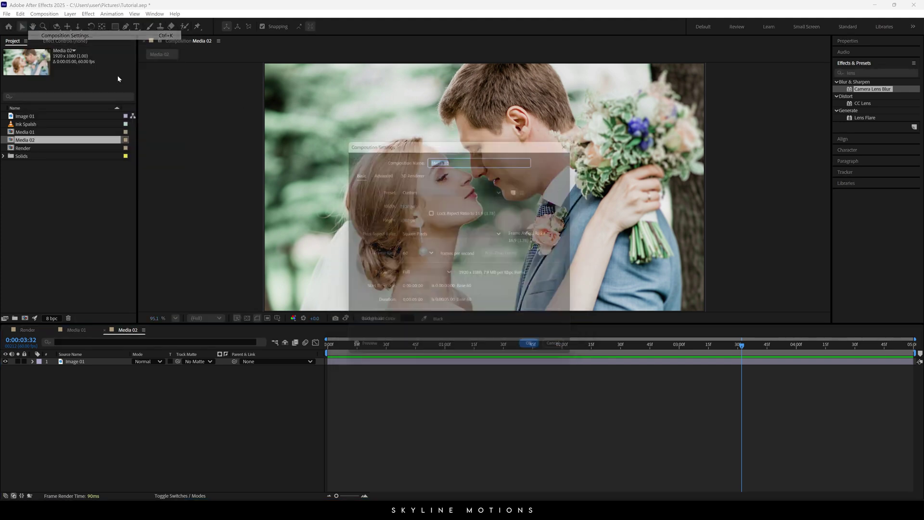
{"action": "left_click", "coordinate": [402, 203]}
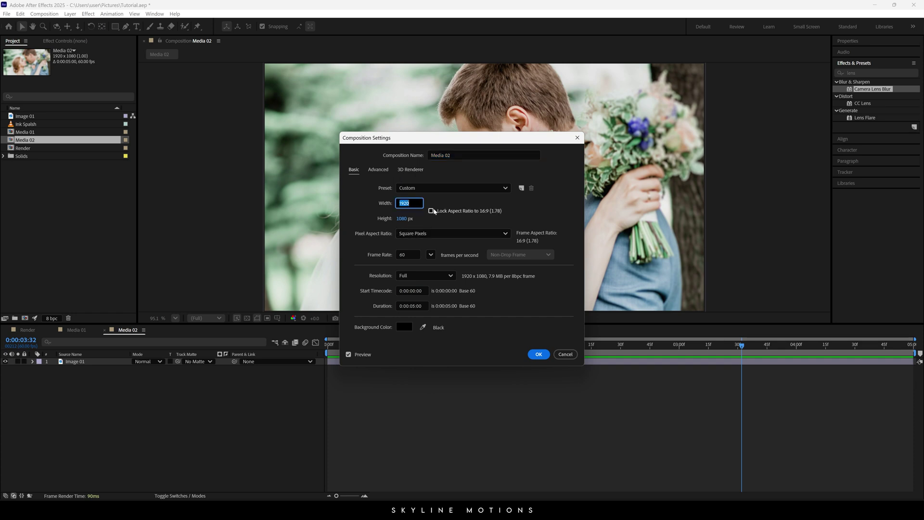
{"action": "type", "text": "1000"}
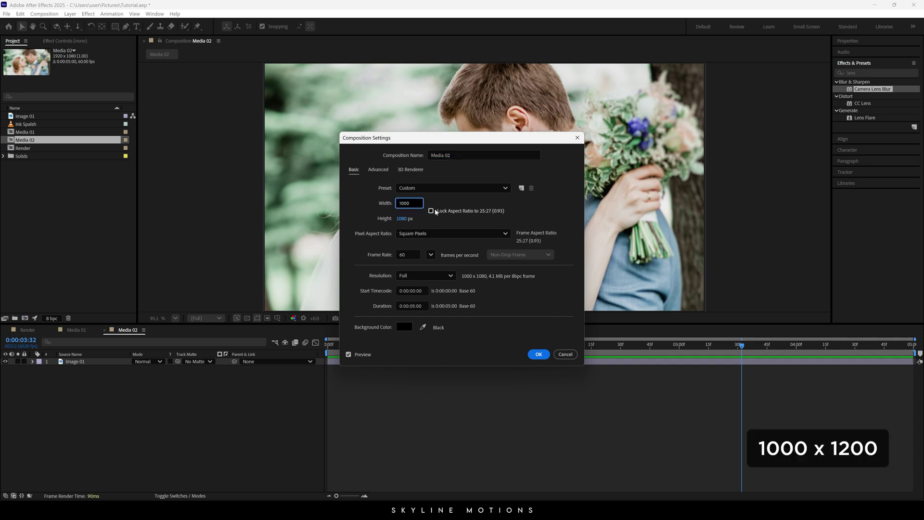
{"action": "left_click", "coordinate": [401, 219]}
{"action": "type", "text": "1200"}
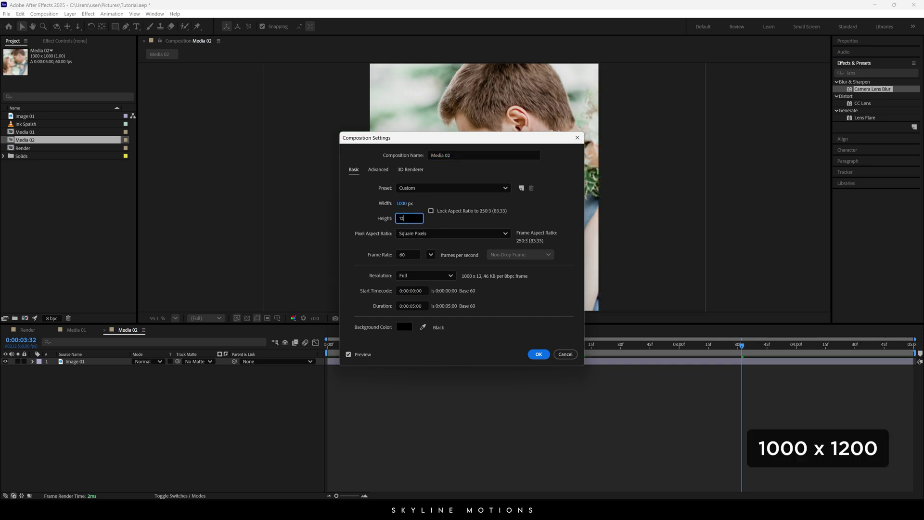
{"action": "left_click", "coordinate": [427, 220]}
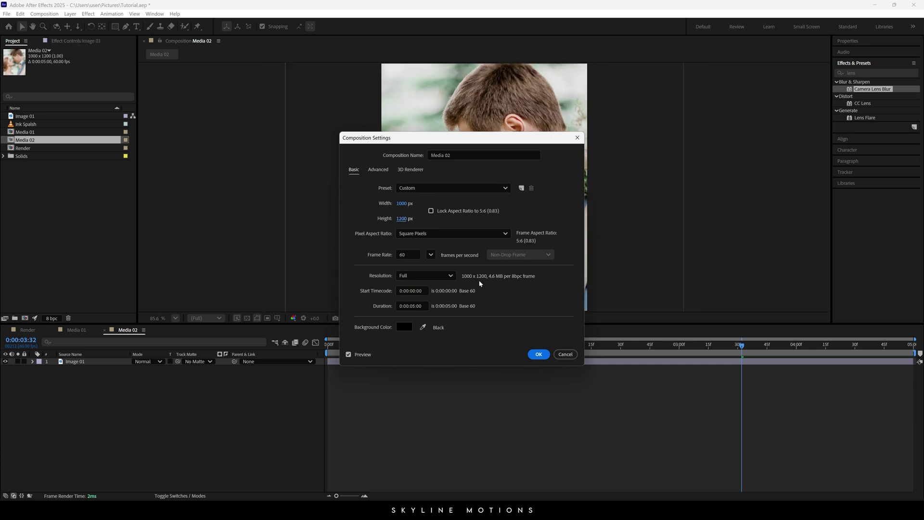
{"action": "left_click", "coordinate": [539, 354]}
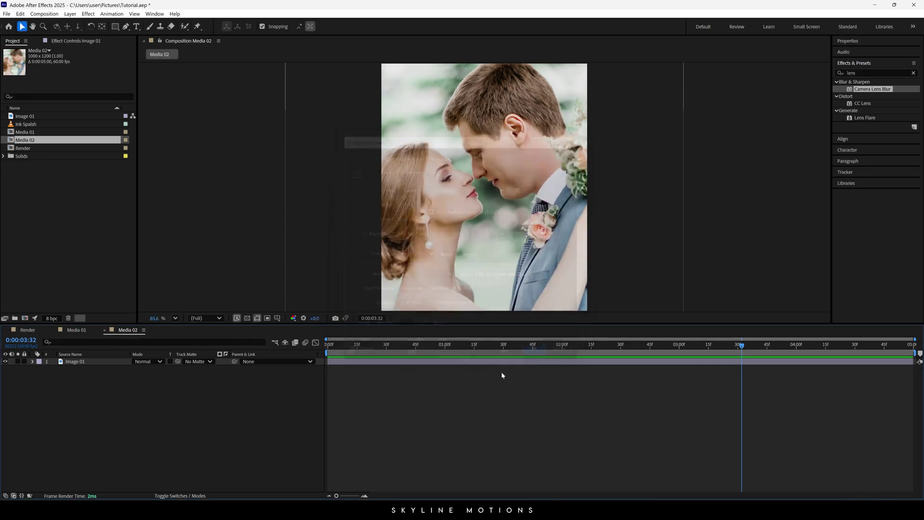
Shrink Image 01 to 94% and nudge it up to fill the 1000×1200 frame.
{"action": "left_click", "coordinate": [88, 361]}
{"action": "key", "text": "s"}
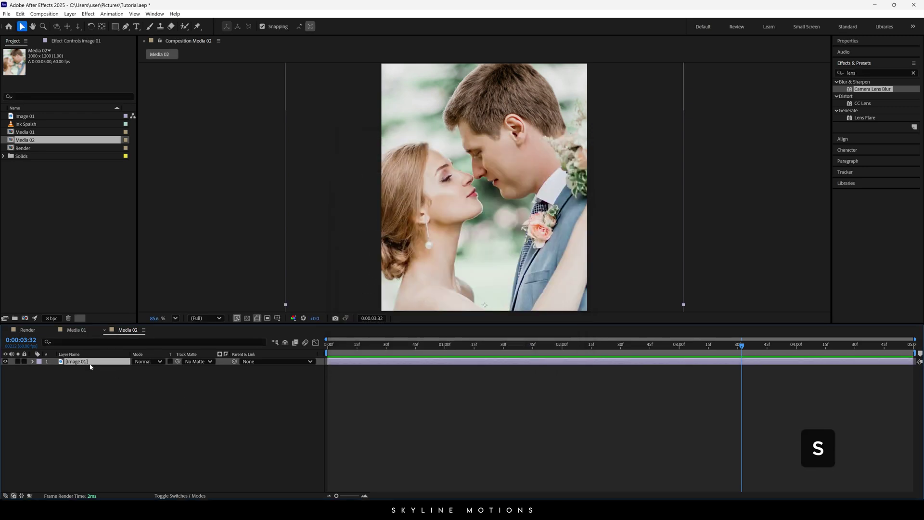
{"action": "left_click_drag", "start_coordinate": [159, 369], "coordinate": [131, 373]}
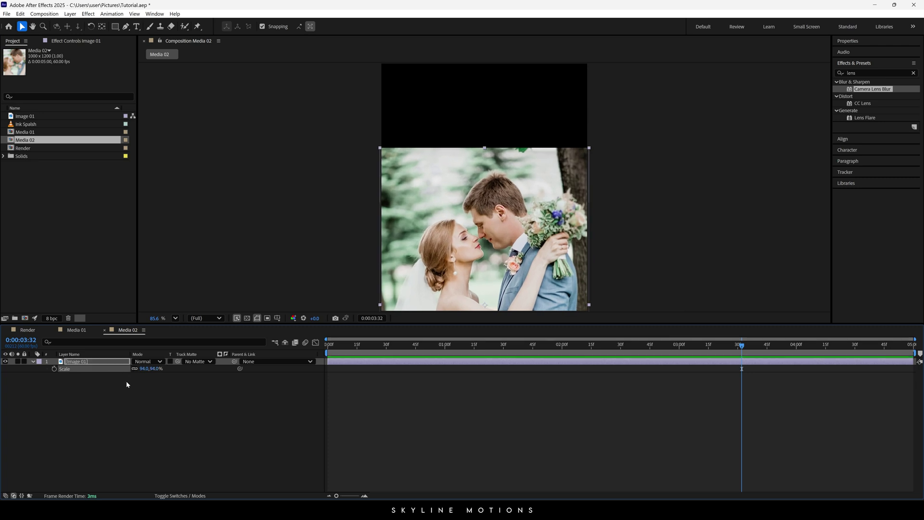
{"action": "key", "text": "shift+Up"}
{"action": "key", "text": "shift+Up"}
{"action": "key", "text": "shift+Up"}
{"action": "key", "text": "shift+Up"}
{"action": "key", "text": "shift+Up"}
{"action": "key", "text": "shift+Up"}
{"action": "key", "text": "shift+Up"}
{"action": "key", "text": "shift+Up"}
{"action": "key", "text": "shift+Up"}
{"action": "key", "text": "shift+Up"}
{"action": "key", "text": "shift+Up"}
{"action": "key", "text": "shift+Up"}
{"action": "key", "text": "shift+Up"}
{"action": "key", "text": "shift+Up"}
{"action": "key", "text": "shift+Up"}
{"action": "key", "text": "shift+Up"}
{"action": "key", "text": "shift+Up"}
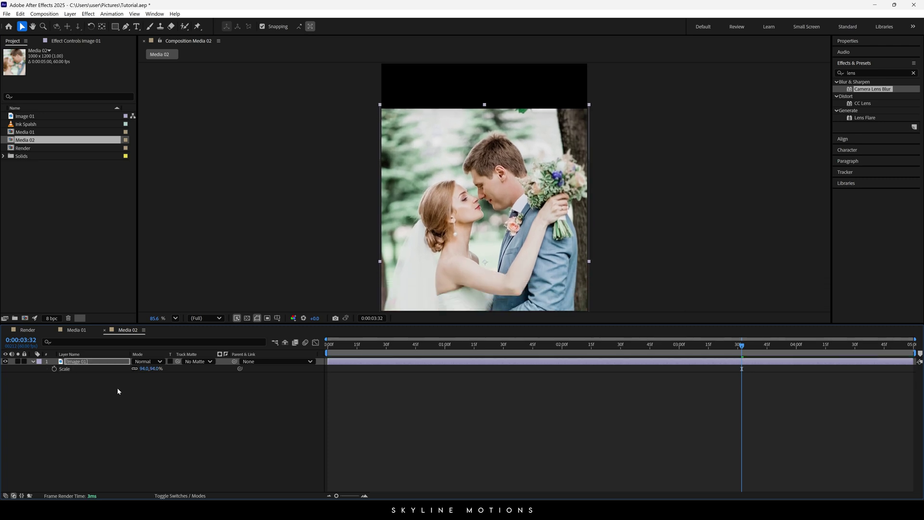
{"action": "key", "text": "shift+Up"}
{"action": "key", "text": "shift+Up"}
{"action": "key", "text": "shift+Up"}
{"action": "key", "text": "shift+Up"}
{"action": "key", "text": "shift+Up"}
{"action": "key", "text": "shift+Up"}
{"action": "key", "text": "shift+Up"}
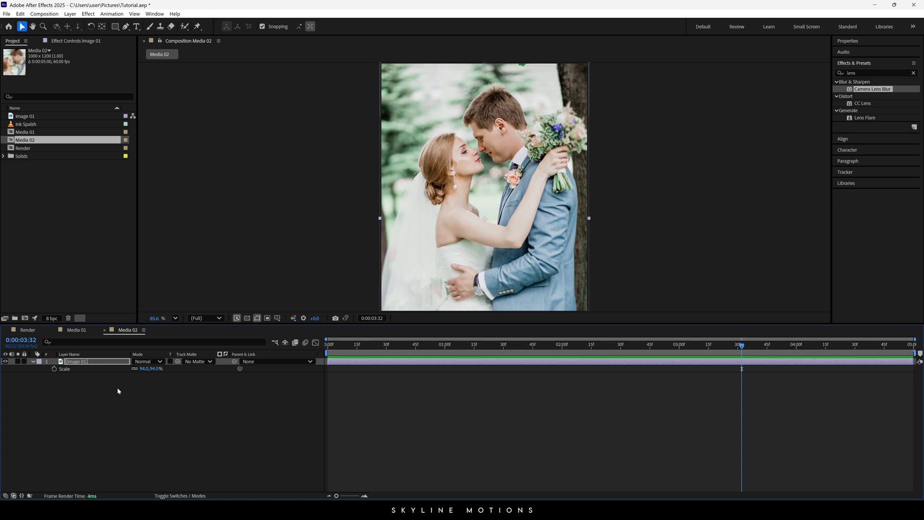
{"action": "left_click", "coordinate": [120, 389]}
{"action": "key", "text": "s"}
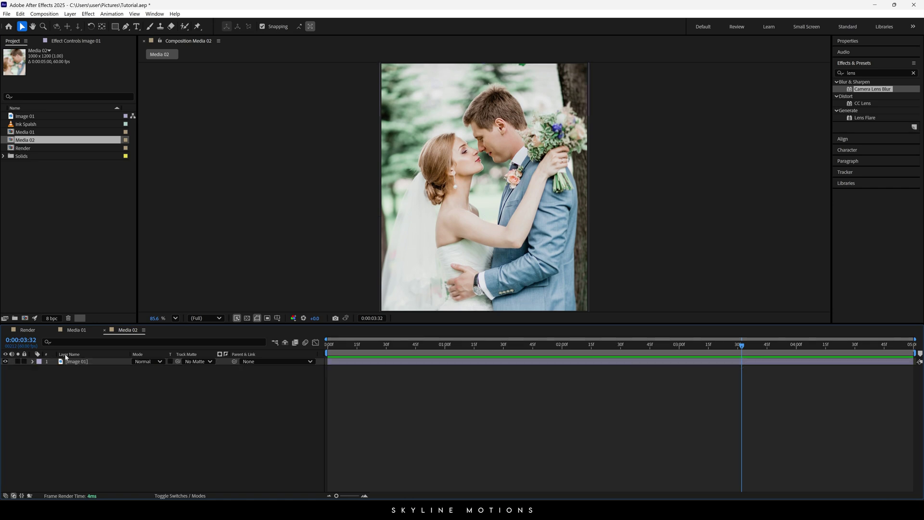
{"action": "left_click", "coordinate": [29, 330]}
Nest Media 02 in a new composition via the New Composition icon and rename it 'Potraits'.
{"action": "left_click", "coordinate": [74, 280]}
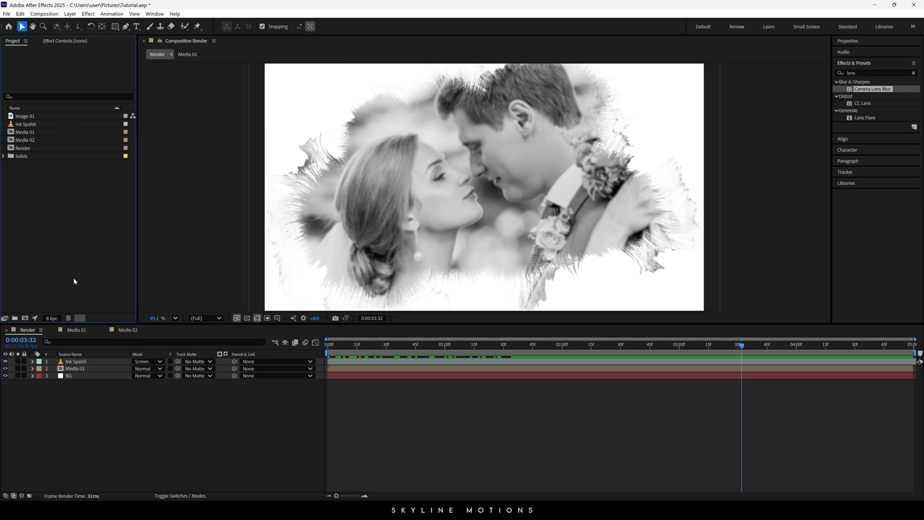
{"action": "left_click", "coordinate": [32, 143]}
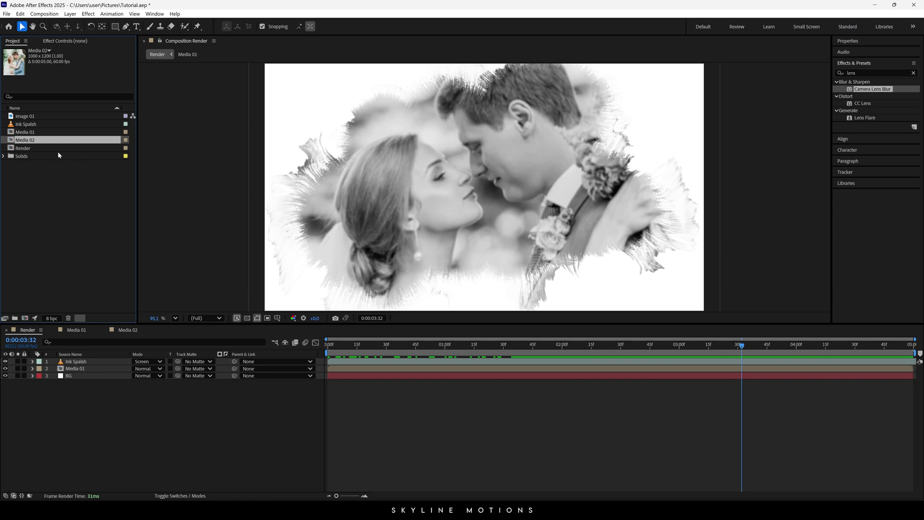
{"action": "left_click_drag", "start_coordinate": [32, 141], "coordinate": [26, 319]}
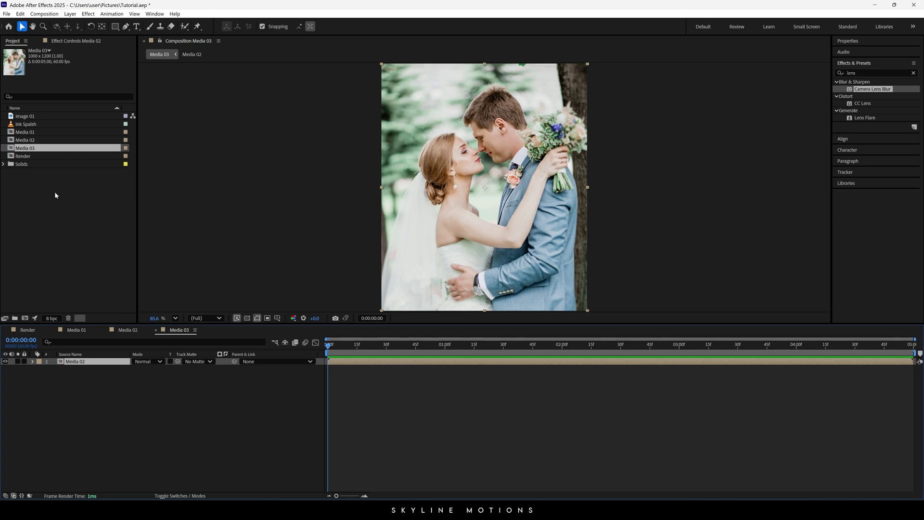
{"action": "right_click", "coordinate": [34, 149]}
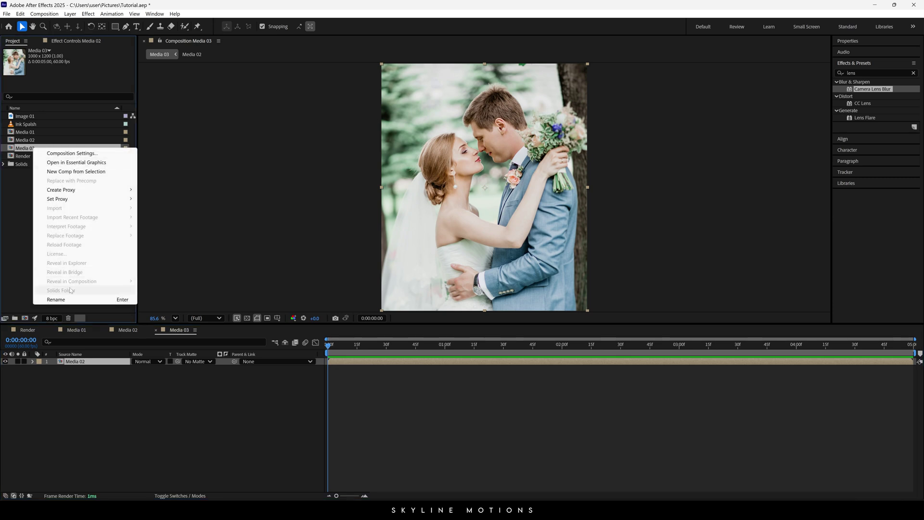
{"action": "left_click", "coordinate": [69, 299]}
{"action": "type", "text": "Potr"}
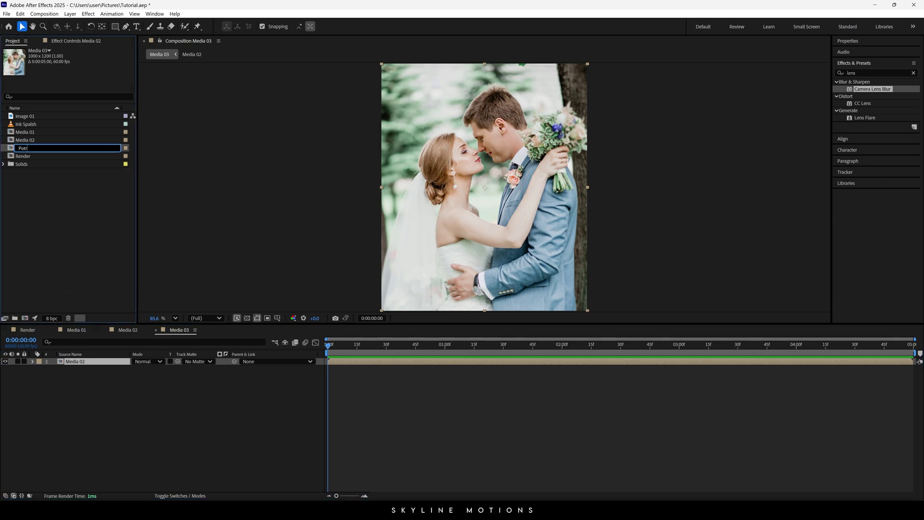
{"action": "type", "text": "aits"}
{"action": "key", "text": "Return"}
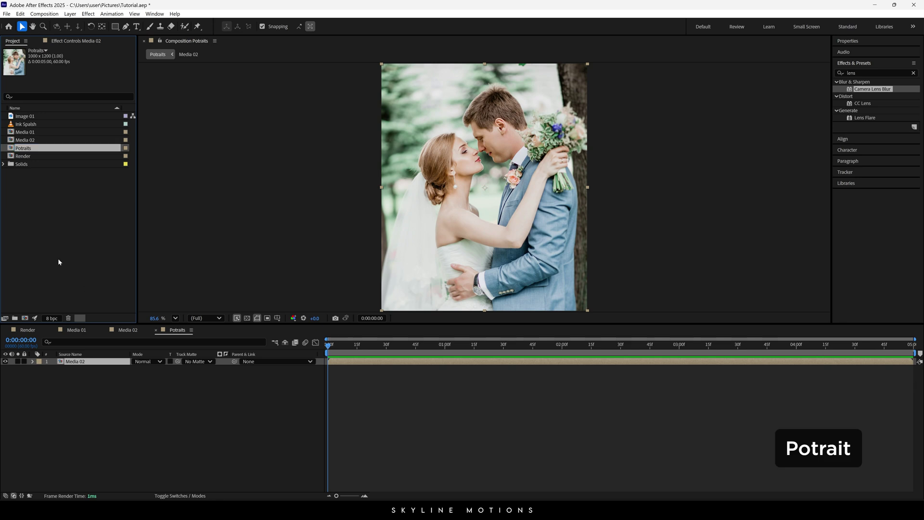
{"action": "left_click", "coordinate": [88, 375]}
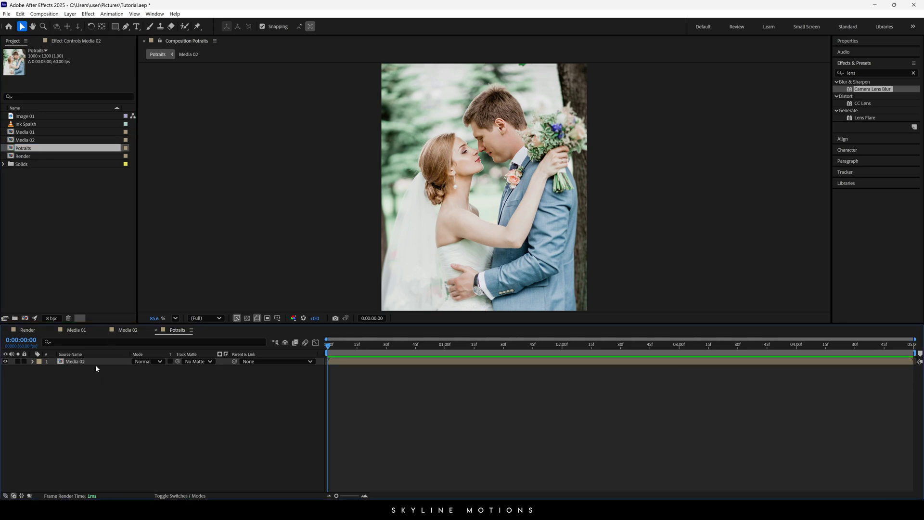
Set a 100% Scale keyframe on Media 02 at the end of the timeline.
{"action": "left_click_drag", "start_coordinate": [328, 357], "coordinate": [912, 362]}
{"action": "left_click", "coordinate": [90, 363]}
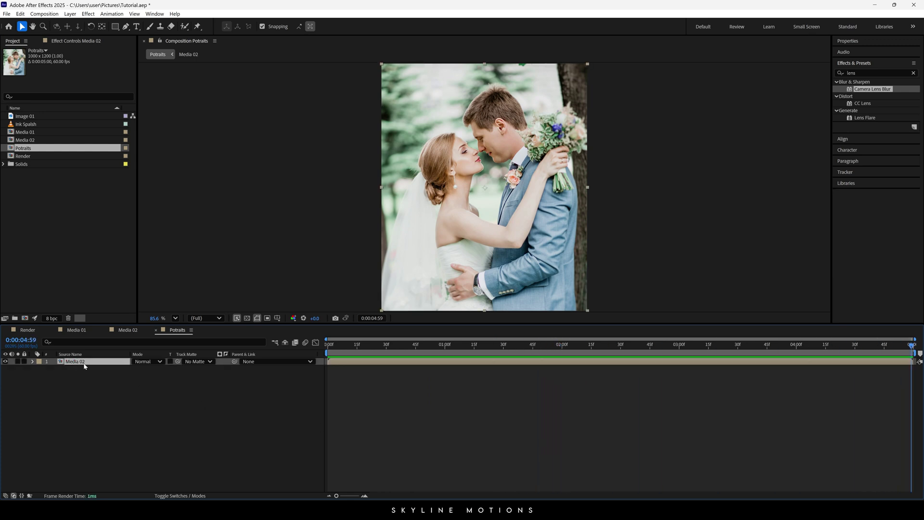
{"action": "key", "text": "s"}
{"action": "left_click", "coordinate": [54, 370]}
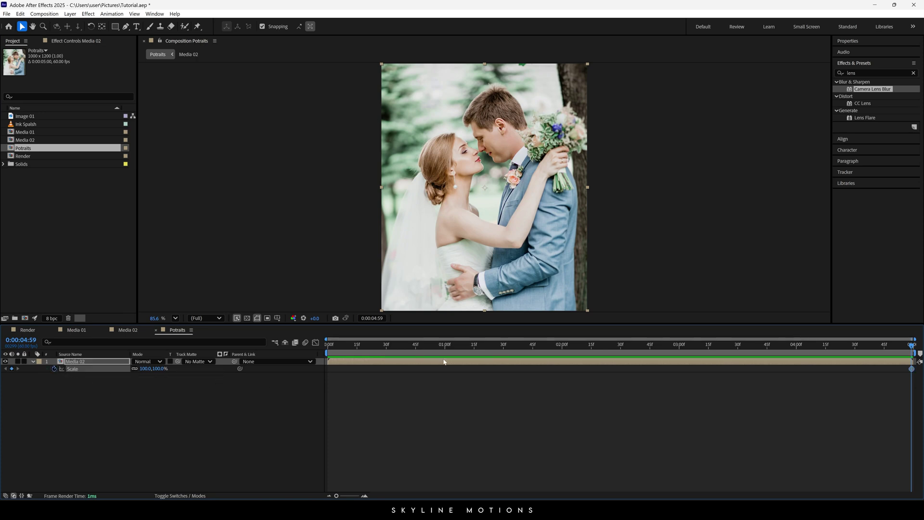
Set Media 02's Scale to 120% at 0:00 and preview the zoom-out.
{"action": "left_click_drag", "start_coordinate": [460, 344], "coordinate": [313, 344]}
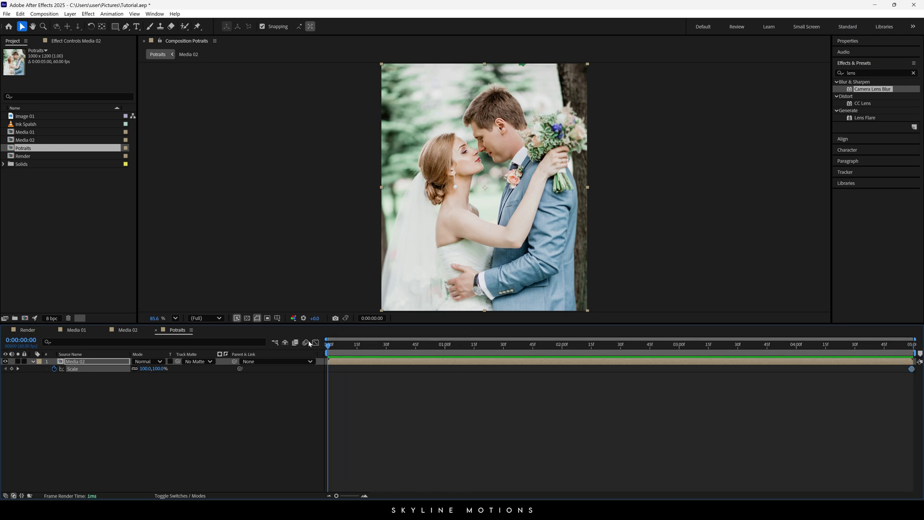
{"action": "left_click", "coordinate": [160, 368]}
{"action": "type", "text": "120"}
{"action": "key", "text": "Return"}
{"action": "left_click", "coordinate": [384, 418]}
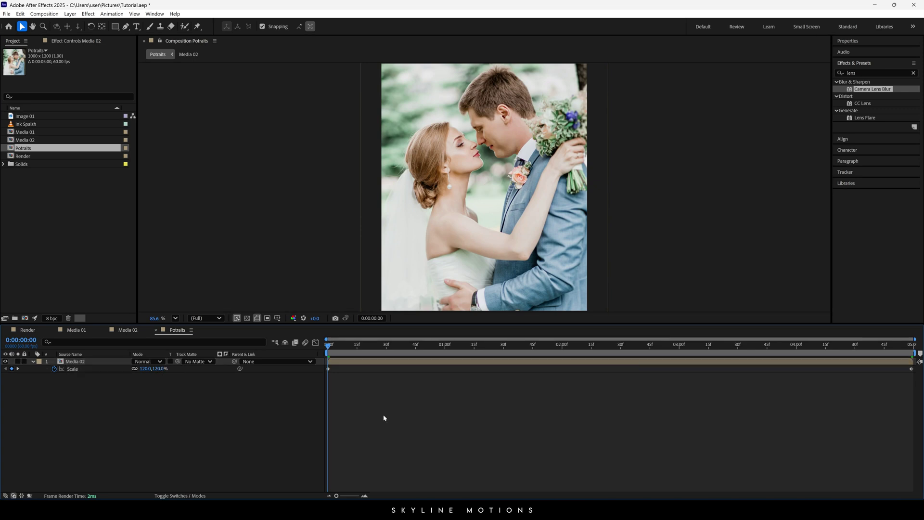
{"action": "key", "text": "space"}
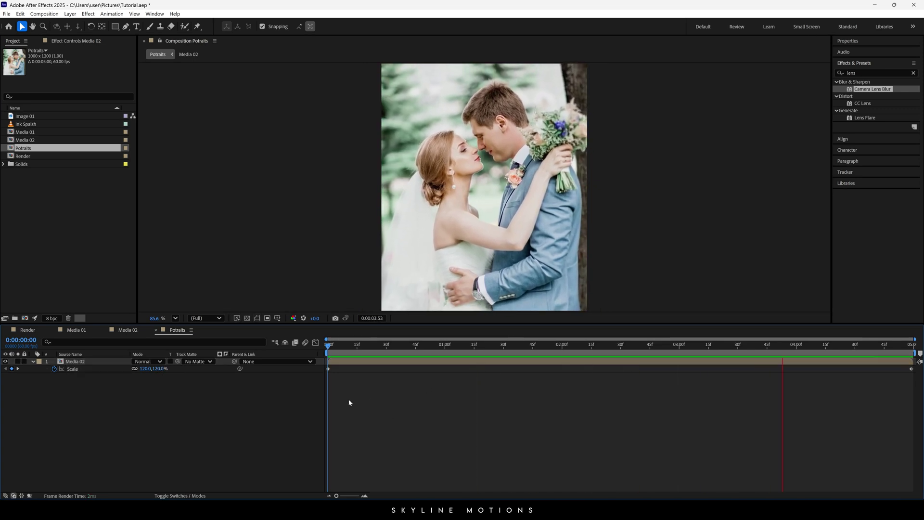
{"action": "left_click", "coordinate": [32, 361]}
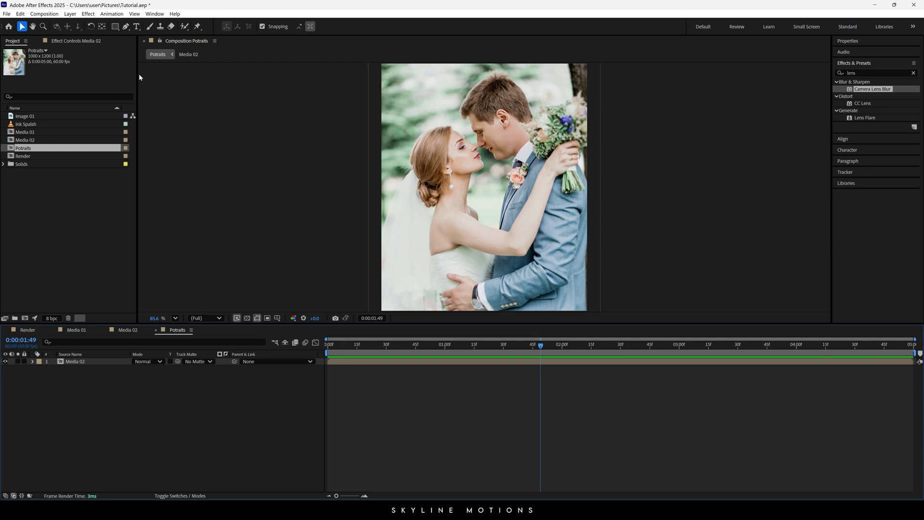
Create a white FFFFFF solid layer named FG above Media 02.
{"action": "left_click", "coordinate": [70, 13]}
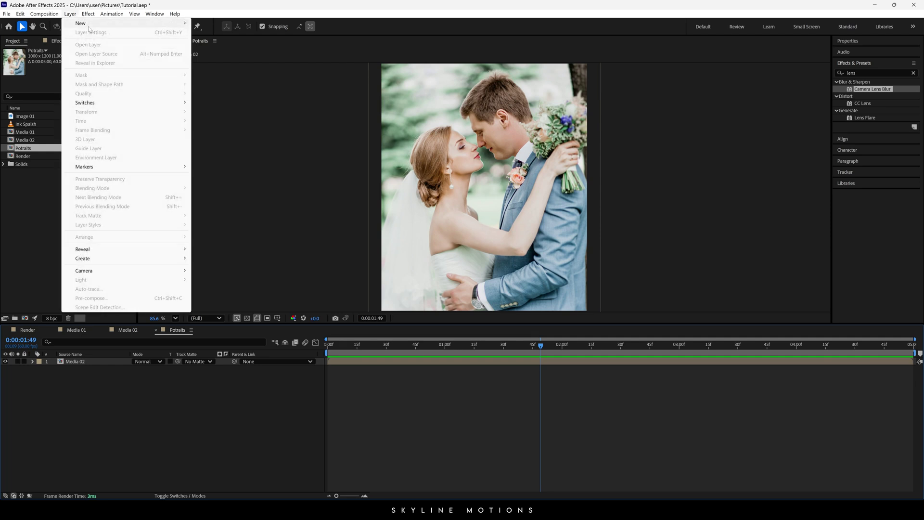
{"action": "mouse_move", "coordinate": [92, 24]}
{"action": "left_click", "coordinate": [251, 33]}
{"action": "type", "text": "FG"}
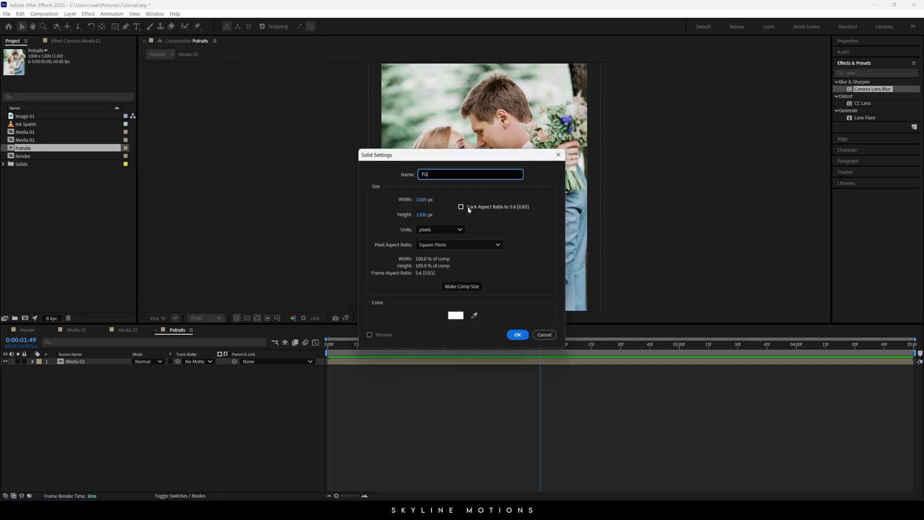
{"action": "left_click", "coordinate": [456, 315]}
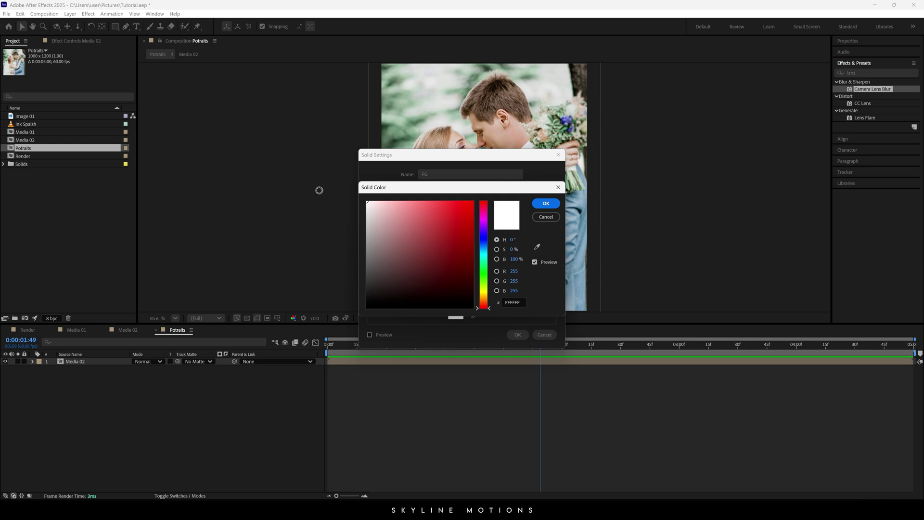
{"action": "left_click", "coordinate": [546, 203]}
{"action": "left_click", "coordinate": [516, 333]}
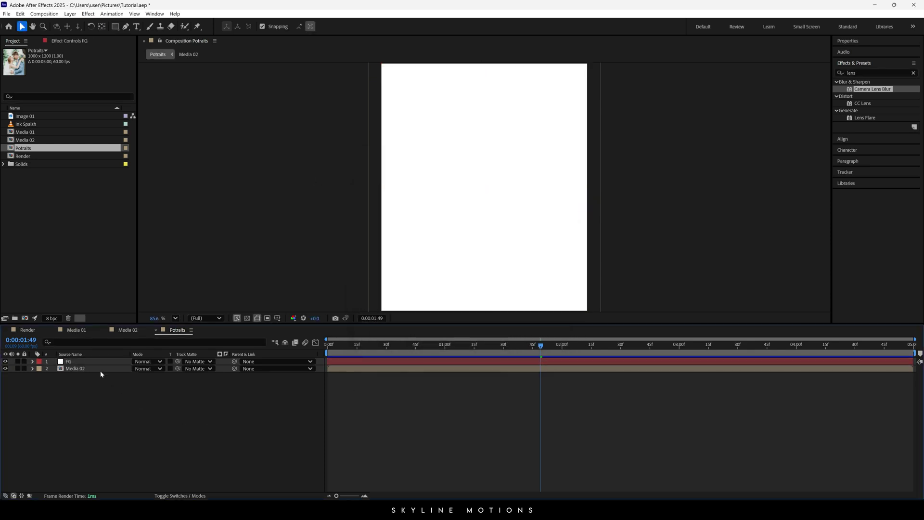
{"action": "left_click", "coordinate": [91, 362]}
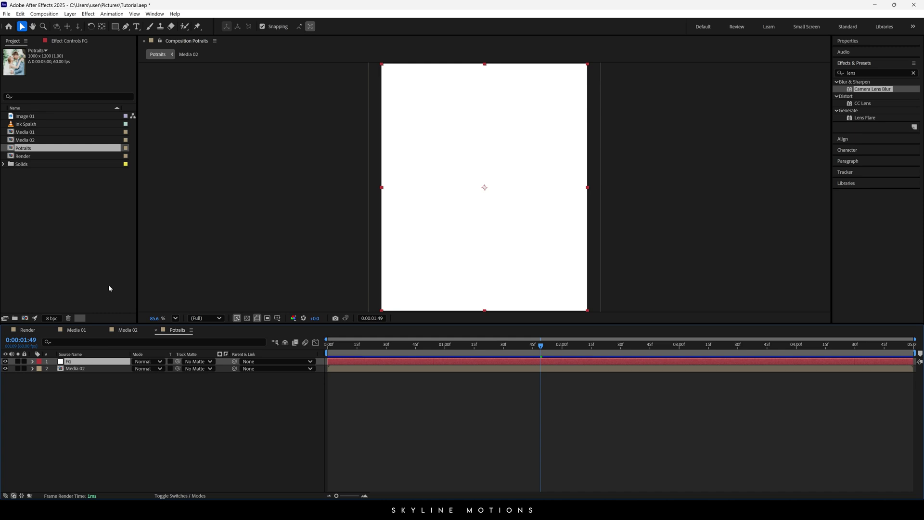
Add a mask to FG set to Subtract with a Mask Expansion of -30 px.
{"action": "double_click", "coordinate": [115, 27]}
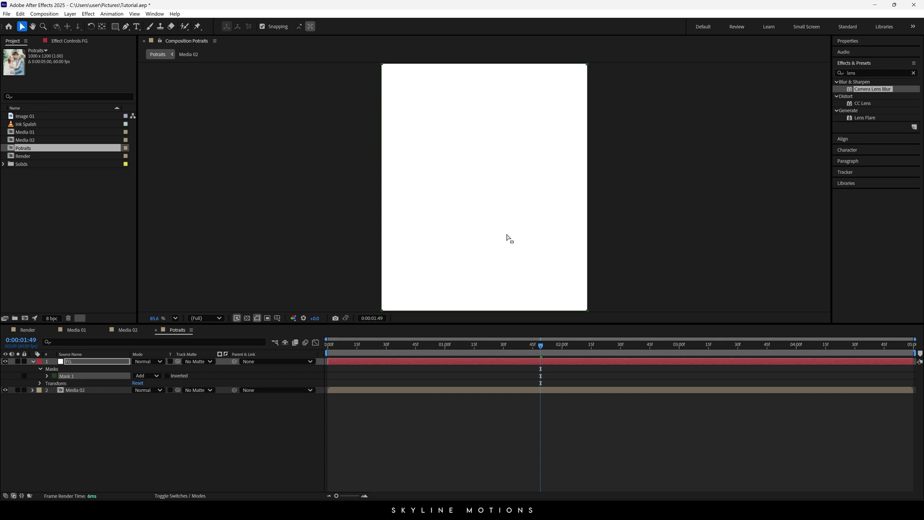
{"action": "left_click", "coordinate": [152, 378]}
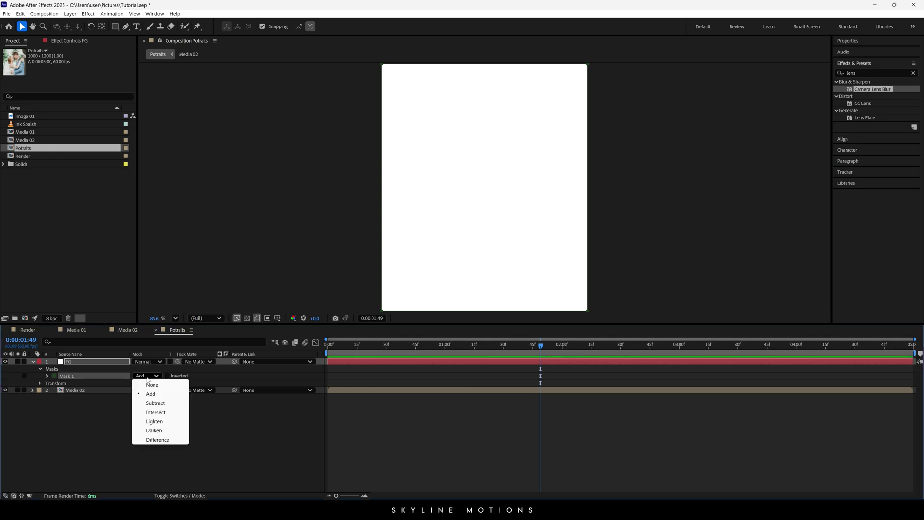
{"action": "left_click", "coordinate": [152, 403]}
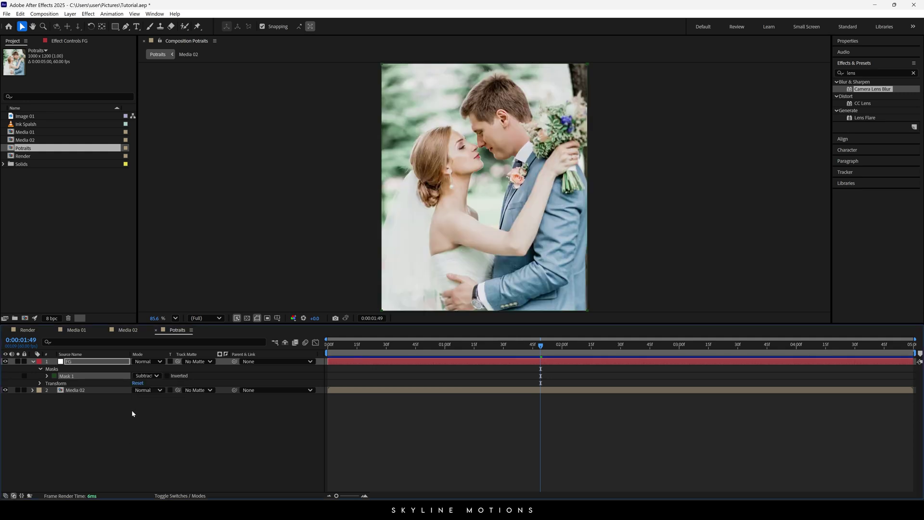
{"action": "left_click", "coordinate": [47, 376]}
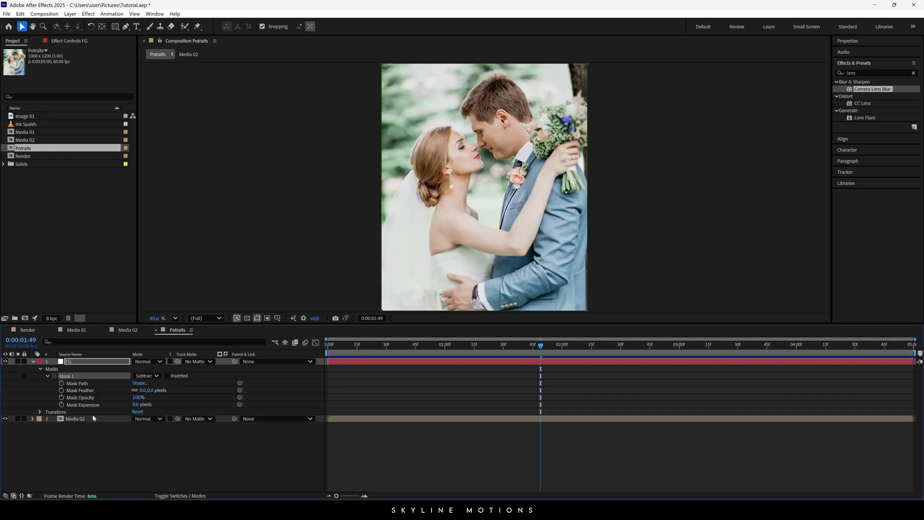
{"action": "left_click_drag", "start_coordinate": [132, 406], "coordinate": [136, 405]}
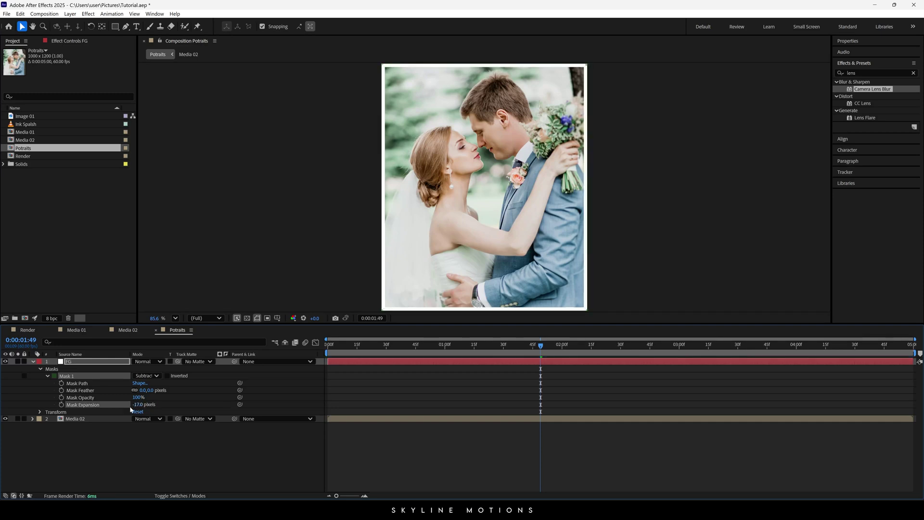
{"action": "left_click", "coordinate": [138, 404]}
{"action": "type", "text": "-30"}
{"action": "key", "text": "Return"}
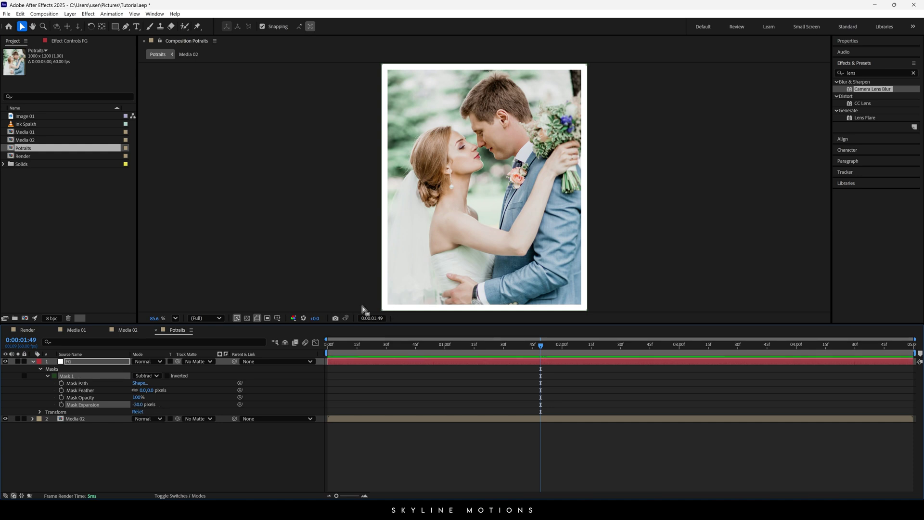
Raise the mask's bottom edge for a deeper bottom border and set the viewer to Fit up to 100%.
{"action": "left_click_drag", "start_coordinate": [615, 298], "coordinate": [611, 286]}
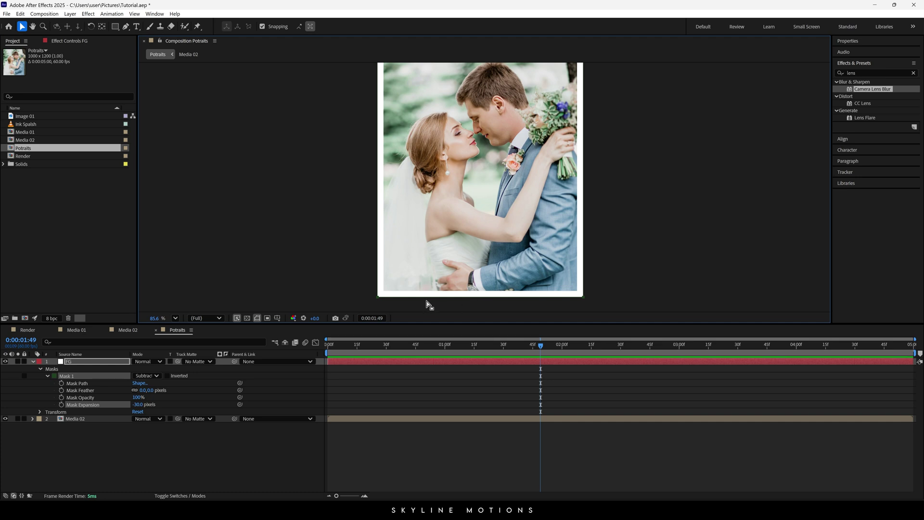
{"action": "key", "text": "Up"}
{"action": "key", "text": "Up"}
{"action": "key", "text": "Up"}
{"action": "key", "text": "Up"}
{"action": "key", "text": "Up"}
{"action": "key", "text": "Up"}
{"action": "key", "text": "Up"}
{"action": "key", "text": "Up"}
{"action": "key", "text": "Up"}
{"action": "key", "text": "Up"}
{"action": "key", "text": "Up"}
{"action": "key", "text": "Up"}
{"action": "key", "text": "Up"}
{"action": "key", "text": "Up"}
{"action": "key", "text": "Up"}
{"action": "key", "text": "Up"}
{"action": "key", "text": "Up"}
{"action": "key", "text": "Up"}
{"action": "key", "text": "Up"}
{"action": "key", "text": "Up"}
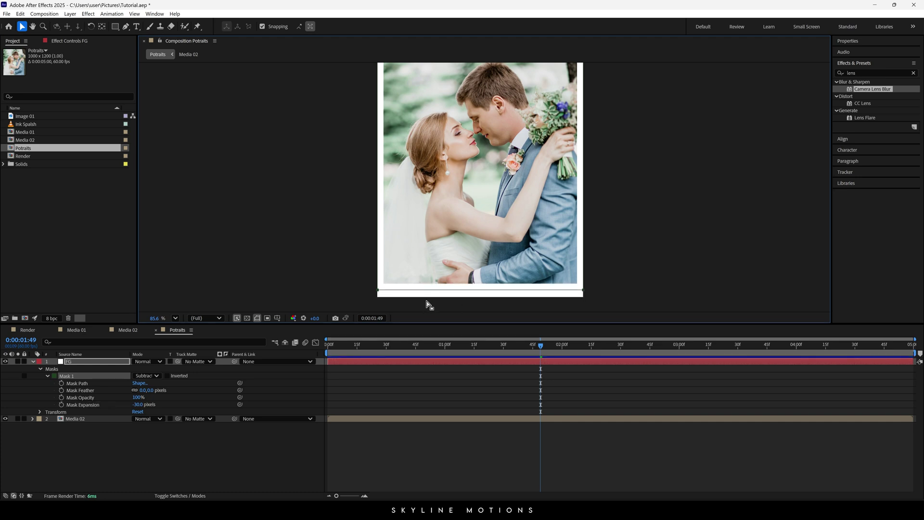
{"action": "key", "text": "Up"}
{"action": "key", "text": "Up"}
{"action": "key", "text": "Up"}
{"action": "key", "text": "Up"}
{"action": "key", "text": "Up"}
{"action": "key", "text": "Up"}
{"action": "key", "text": "Up"}
{"action": "key", "text": "Up"}
{"action": "key", "text": "Up"}
{"action": "key", "text": "Up"}
{"action": "key", "text": "Up"}
{"action": "key", "text": "Up"}
{"action": "key", "text": "Up"}
{"action": "key", "text": "Up"}
{"action": "key", "text": "Up"}
{"action": "key", "text": "Up"}
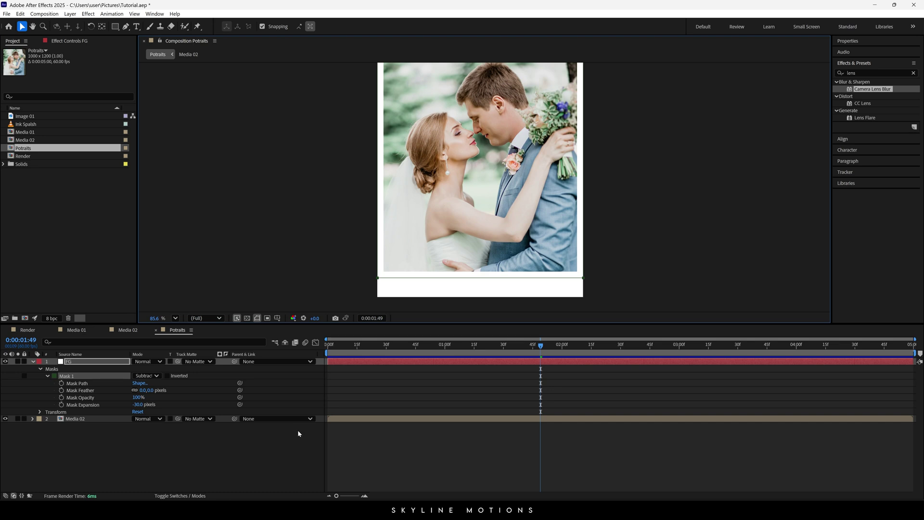
{"action": "left_click", "coordinate": [175, 319]}
{"action": "left_click", "coordinate": [189, 332]}
{"action": "left_click", "coordinate": [174, 319]}
{"action": "left_click", "coordinate": [189, 340]}
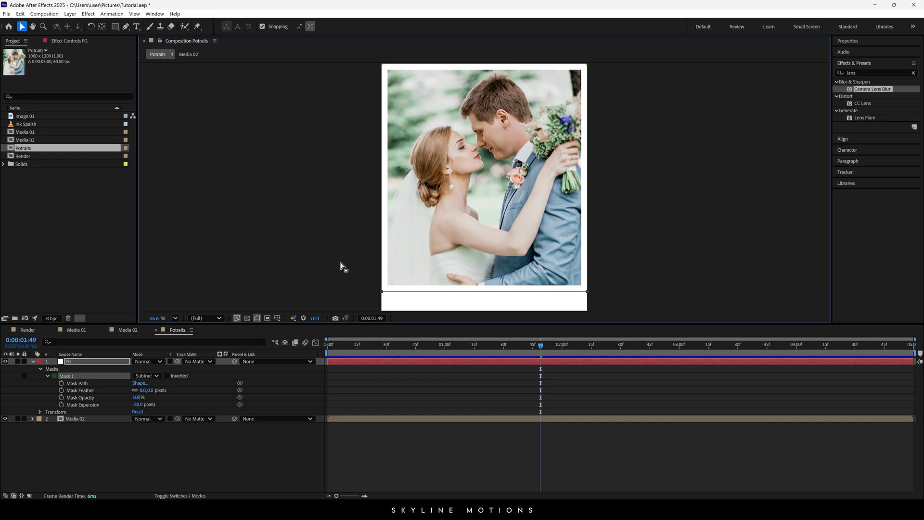
{"action": "left_click", "coordinate": [33, 361]}
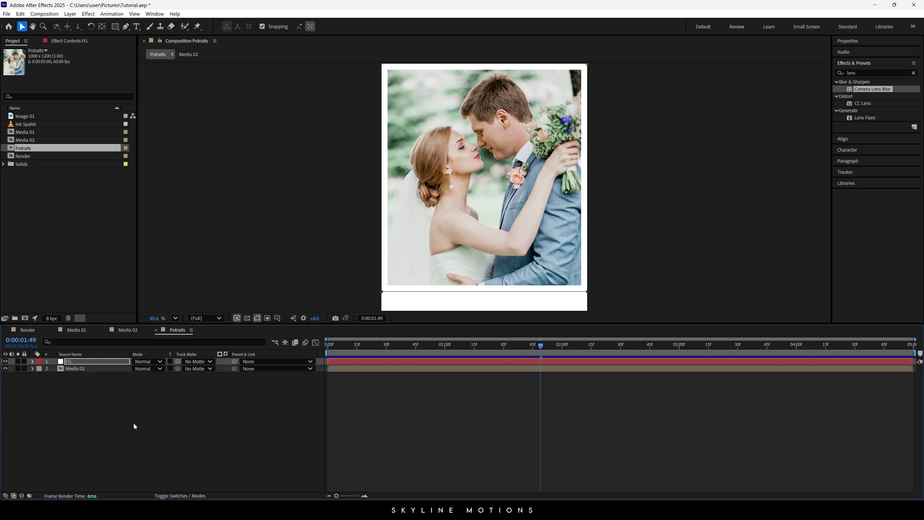
{"action": "left_click", "coordinate": [133, 426]}
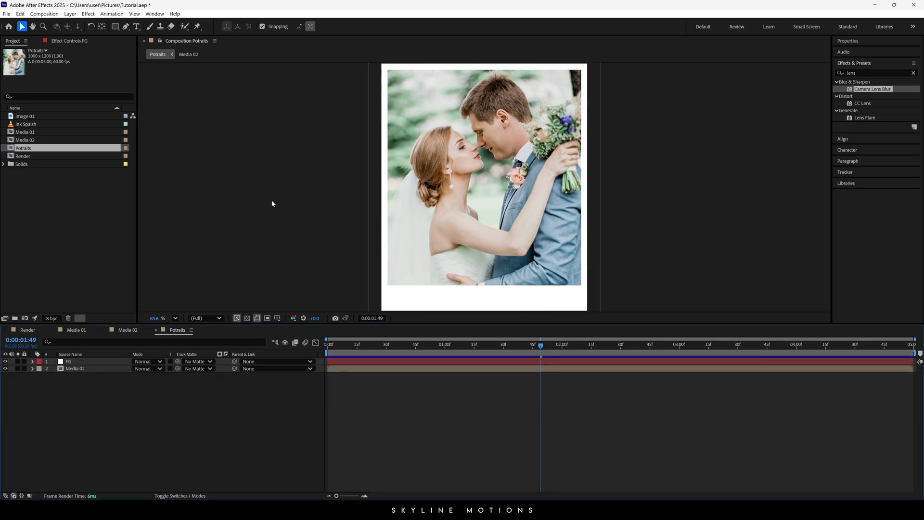
{"action": "left_click", "coordinate": [136, 28]}
{"action": "left_click", "coordinate": [862, 88]}
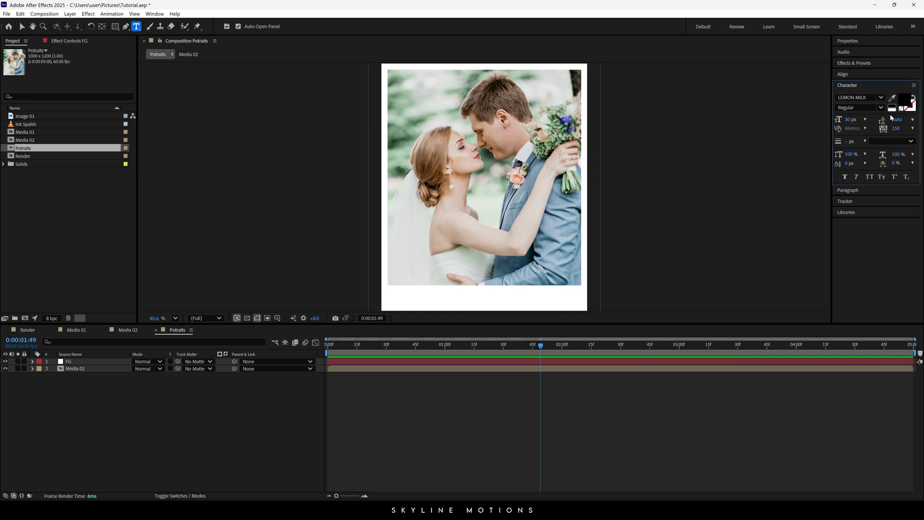
Type the caption 'LOVE FOREVER' in the Polaroid's bottom white border.
{"action": "left_click", "coordinate": [466, 302]}
{"action": "type", "text": "LOVE FOREVER"}
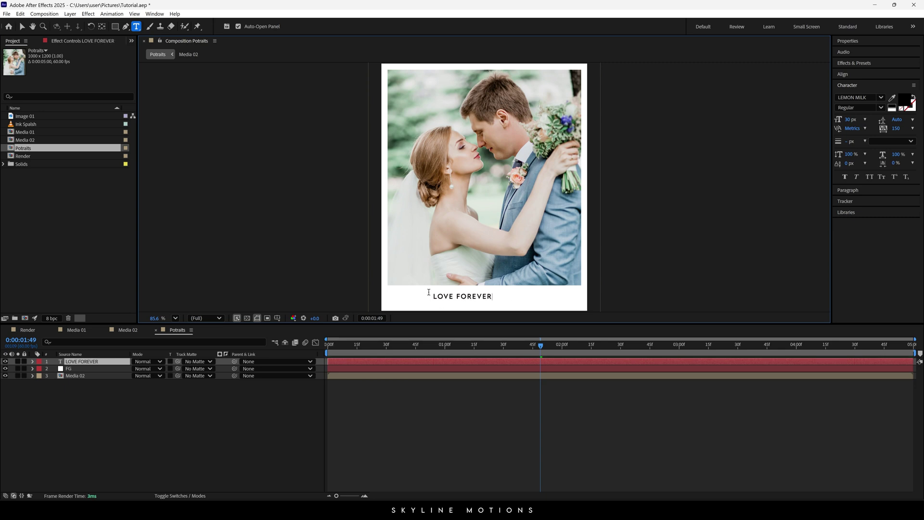
{"action": "left_click", "coordinate": [22, 26]}
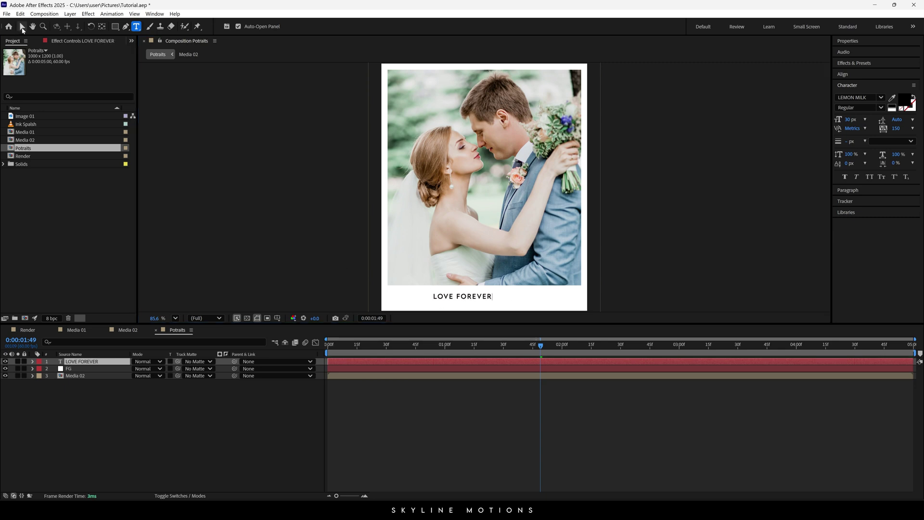
Centre the LOVE FOREVER caption horizontally and nudge it slightly down.
{"action": "left_click", "coordinate": [98, 361]}
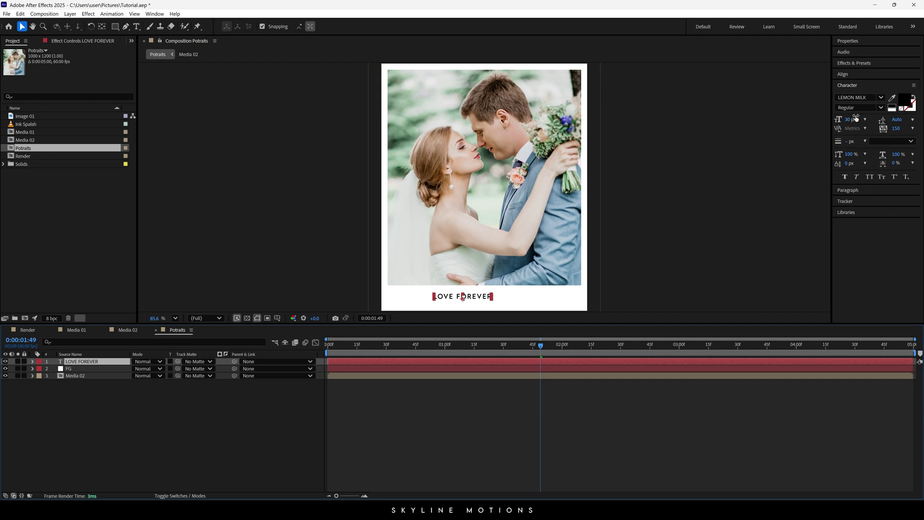
{"action": "left_click", "coordinate": [843, 74]}
{"action": "left_click", "coordinate": [853, 101]}
{"action": "left_click", "coordinate": [115, 402]}
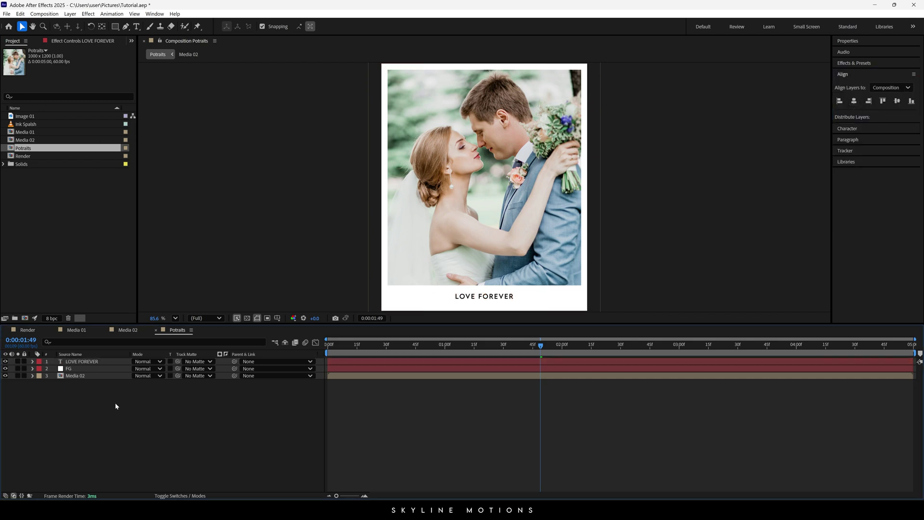
{"action": "left_click", "coordinate": [95, 362]}
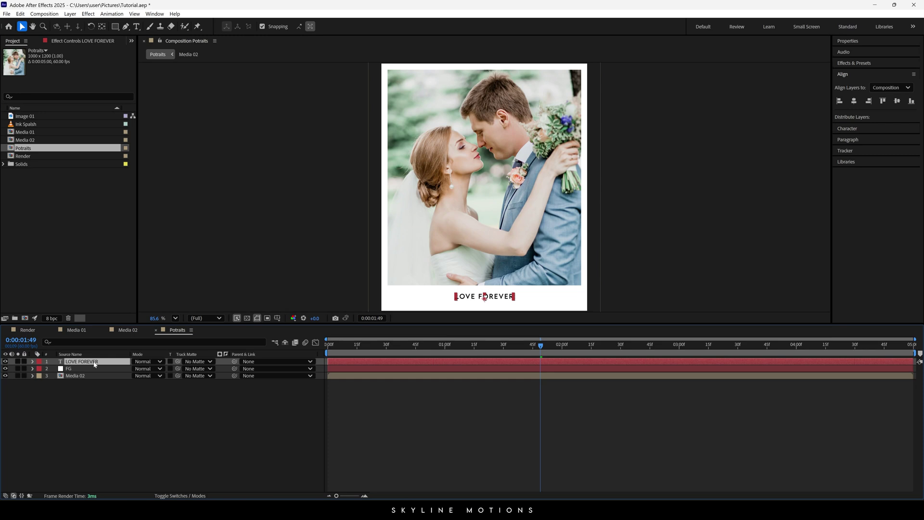
{"action": "key", "text": "Down"}
{"action": "key", "text": "Down"}
{"action": "key", "text": "Down"}
{"action": "key", "text": "Down"}
{"action": "key", "text": "Down"}
{"action": "key", "text": "Down"}
{"action": "key", "text": "F2"}
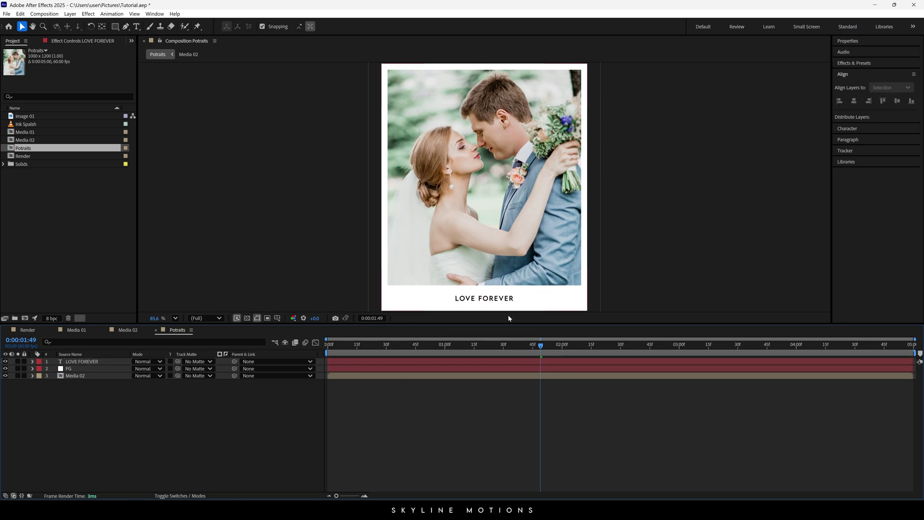
At 0:00:03:00, add an Opacity animator to the caption with Opacity set to 0%.
{"action": "left_click", "coordinate": [481, 345]}
{"action": "left_click_drag", "start_coordinate": [474, 350], "coordinate": [550, 347]}
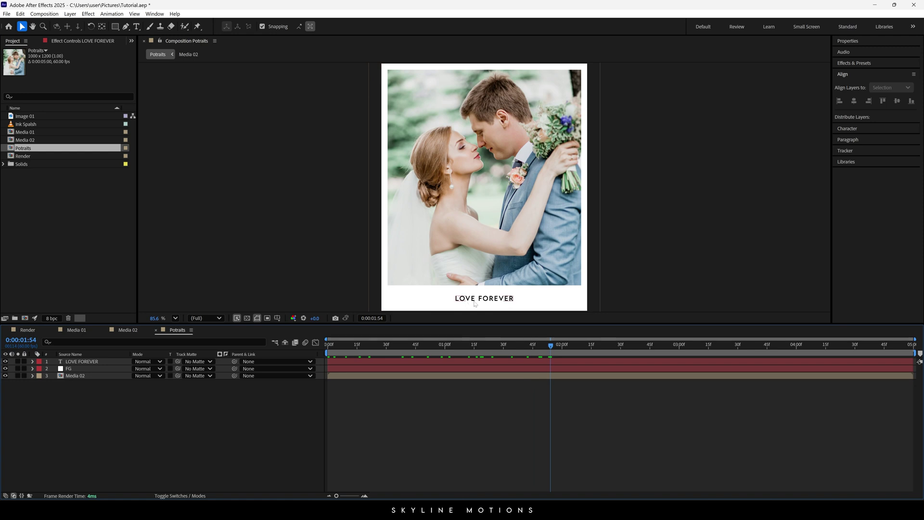
{"action": "left_click", "coordinate": [681, 351]}
{"action": "left_click_drag", "start_coordinate": [681, 351], "coordinate": [679, 350]}
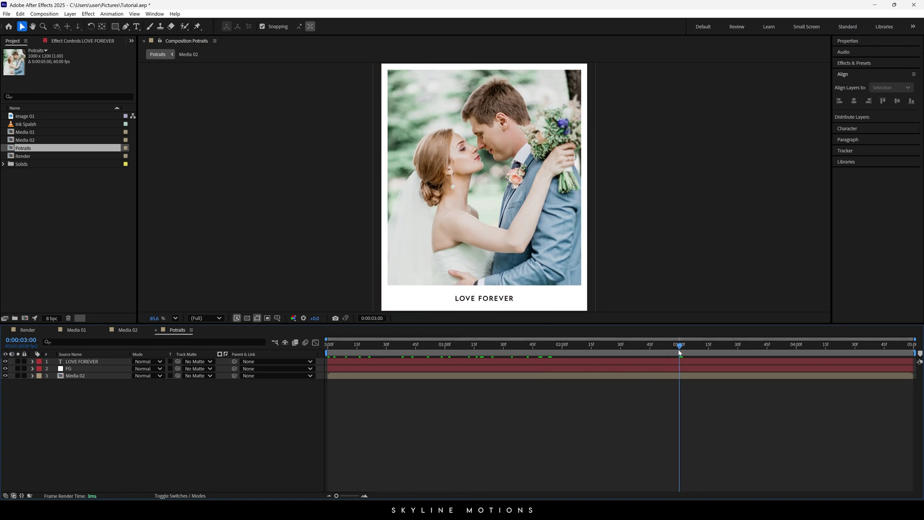
{"action": "left_click", "coordinate": [77, 362]}
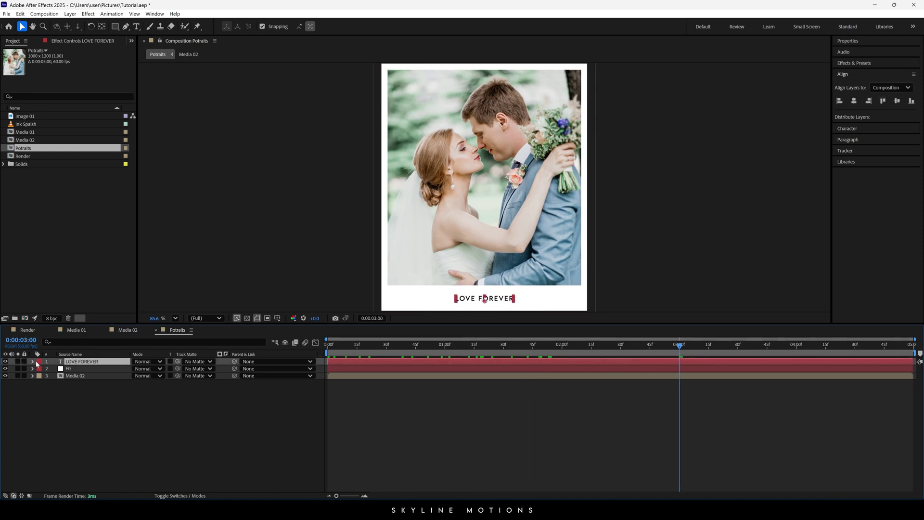
{"action": "left_click", "coordinate": [32, 362]}
{"action": "left_click", "coordinate": [225, 369]}
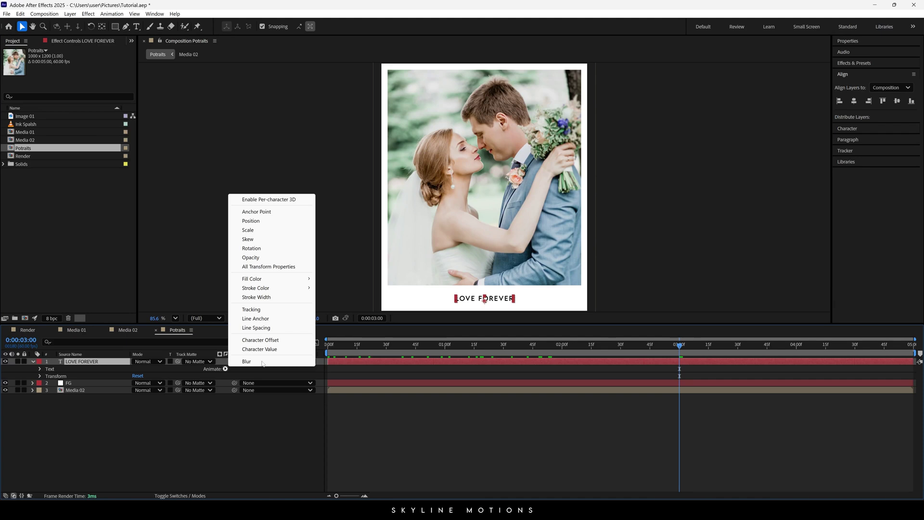
{"action": "left_click", "coordinate": [276, 257]}
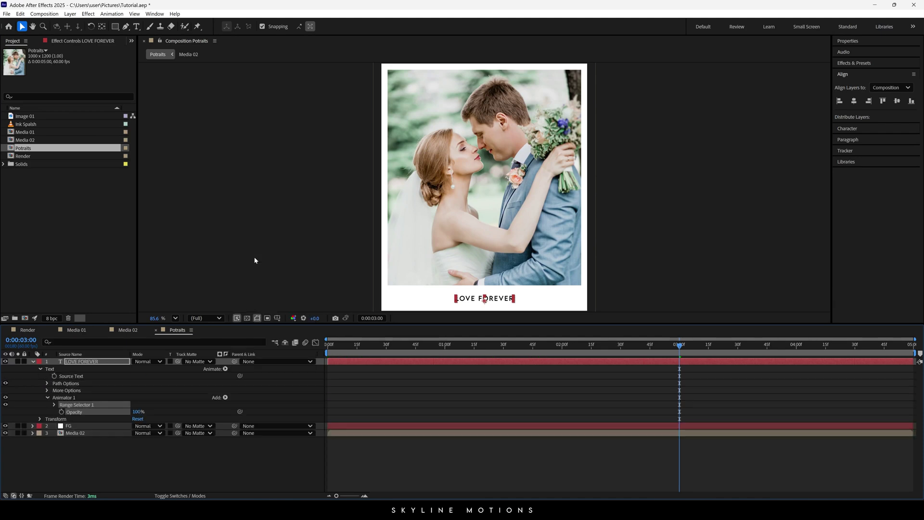
{"action": "left_click", "coordinate": [138, 411]}
{"action": "type", "text": "0"}
{"action": "key", "text": "Return"}
Keyframe Range Selector Start at 100% at 3:00 and 0% at 1:30, then Easy Ease both.
{"action": "left_click", "coordinate": [54, 405]}
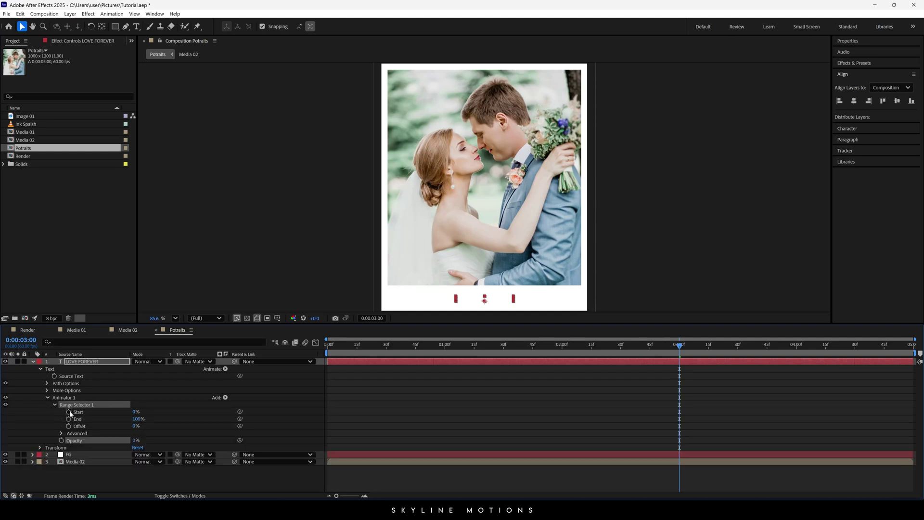
{"action": "left_click", "coordinate": [68, 413]}
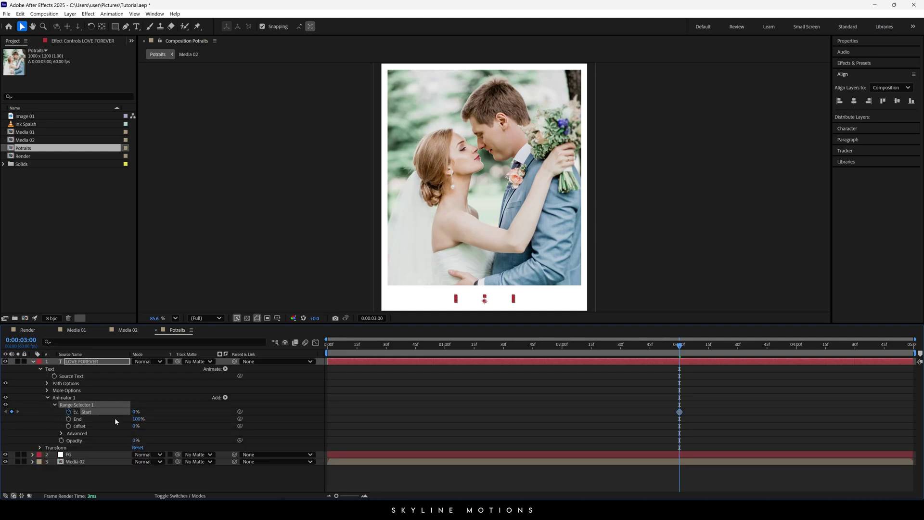
{"action": "left_click_drag", "start_coordinate": [137, 412], "coordinate": [191, 413]}
{"action": "left_click_drag", "start_coordinate": [485, 352], "coordinate": [498, 372]}
{"action": "left_click_drag", "start_coordinate": [137, 411], "coordinate": [52, 412]}
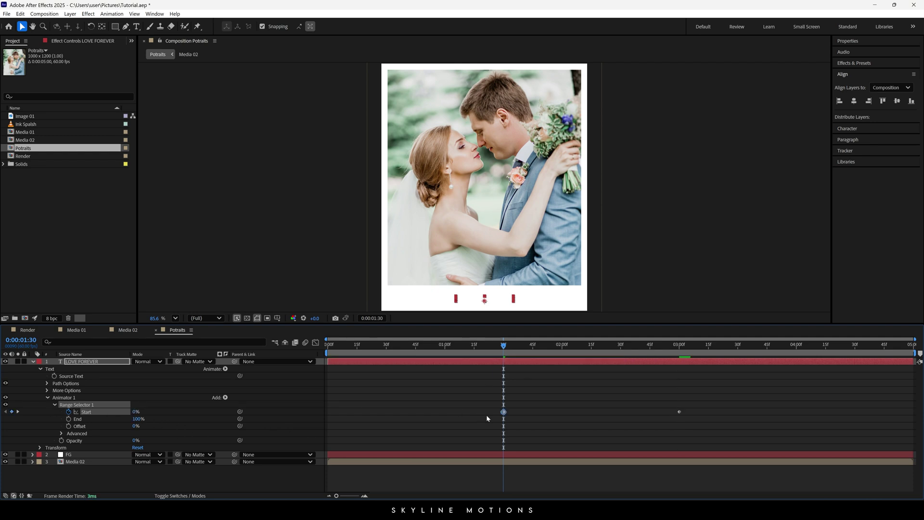
{"action": "left_click_drag", "start_coordinate": [503, 346], "coordinate": [667, 353]}
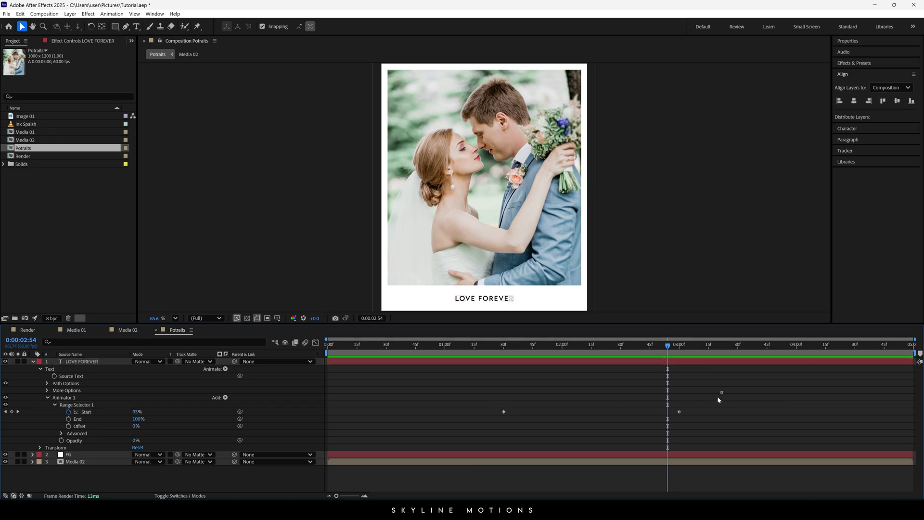
{"action": "left_click_drag", "start_coordinate": [723, 394], "coordinate": [497, 439]}
{"action": "key", "text": "F9"}
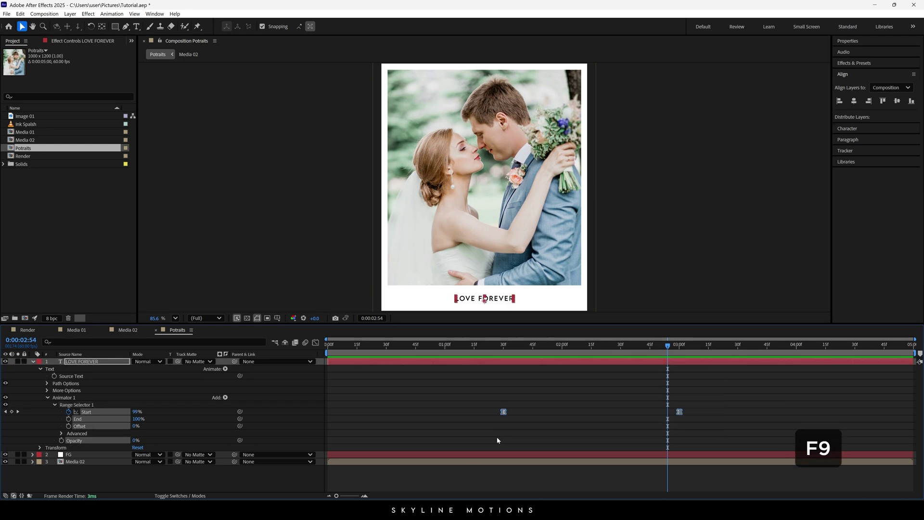
Adjust the 03:00 Start keyframe's easing in the Graph Editor and preview the text reveal.
{"action": "left_click", "coordinate": [316, 342]}
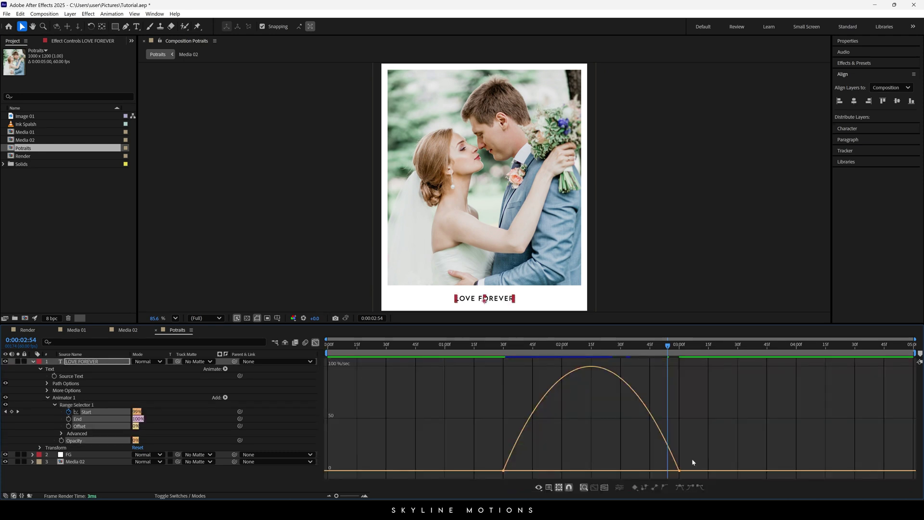
{"action": "mouse_move", "coordinate": [695, 466]}
{"action": "left_mouse_down"}
{"action": "mouse_move", "coordinate": [667, 481]}
{"action": "mouse_move", "coordinate": [587, 467]}
{"action": "left_mouse_up"}
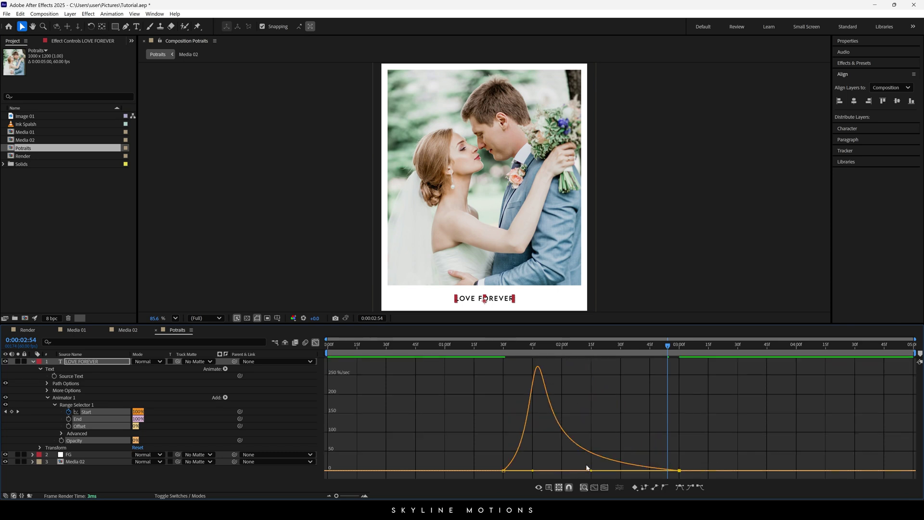
{"action": "left_click", "coordinate": [316, 342]}
{"action": "left_click", "coordinate": [487, 345]}
{"action": "key", "text": "space"}
{"action": "key", "text": "space"}
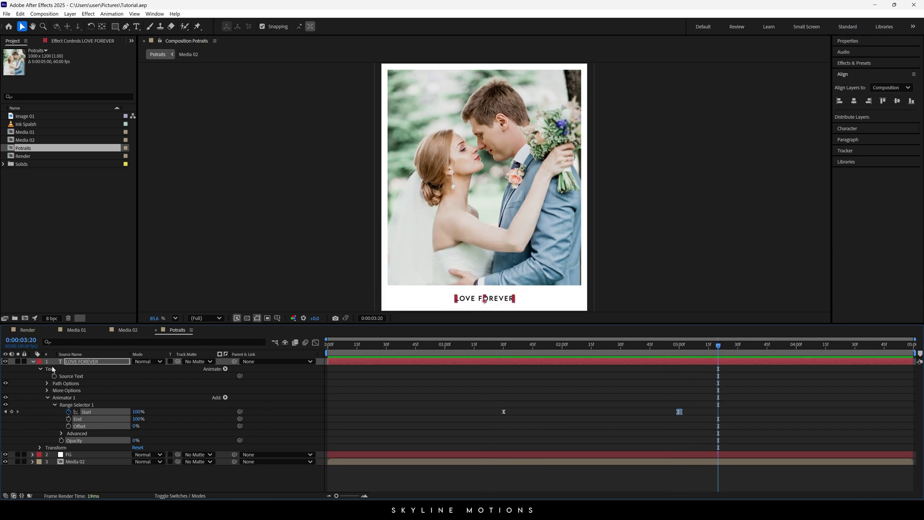
{"action": "left_click", "coordinate": [33, 361]}
{"action": "left_click", "coordinate": [93, 427]}
{"action": "left_click_drag", "start_coordinate": [505, 345], "coordinate": [559, 341]}
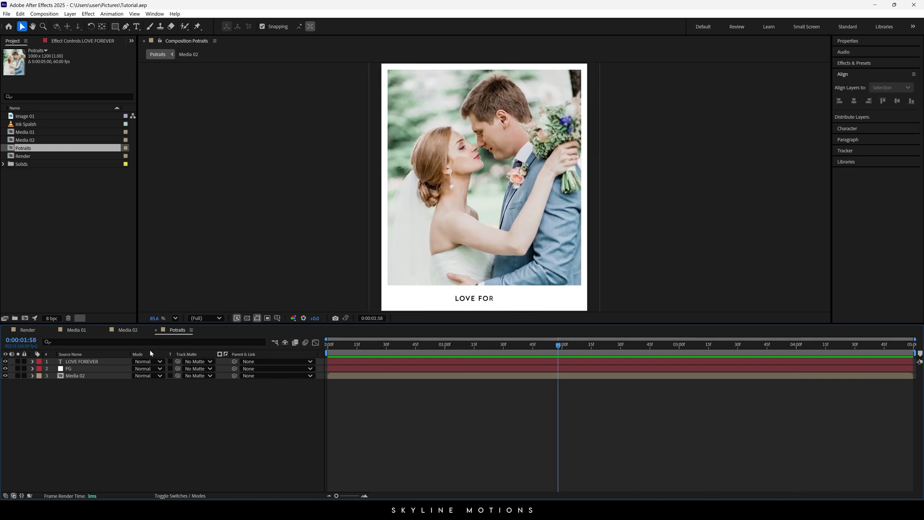
Add the Potraits composition as the top layer in the Render comp.
{"action": "left_click", "coordinate": [27, 330]}
{"action": "left_click", "coordinate": [72, 251]}
{"action": "left_click_drag", "start_coordinate": [26, 149], "coordinate": [97, 380]}
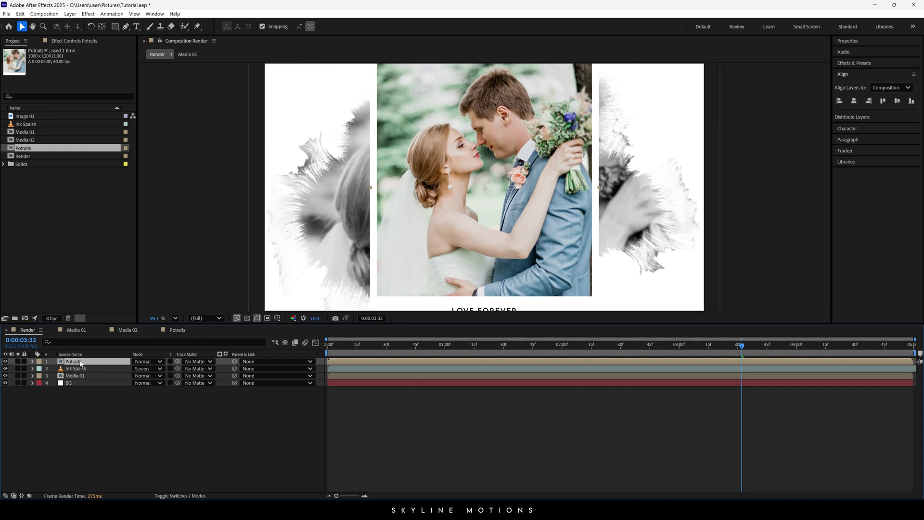
Set the Potraits layer's Scale to 75% and return the playhead to 01:30.
{"action": "left_click", "coordinate": [105, 406]}
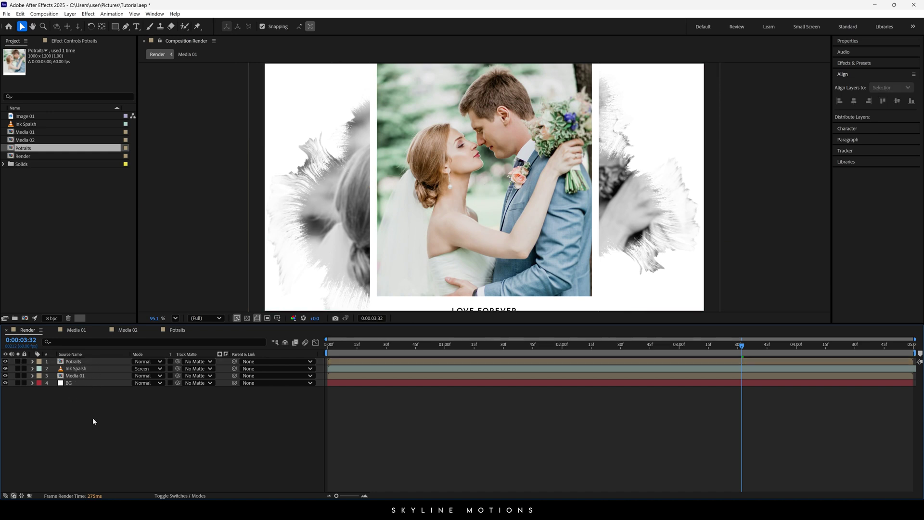
{"action": "left_click", "coordinate": [89, 363]}
{"action": "key", "text": "s"}
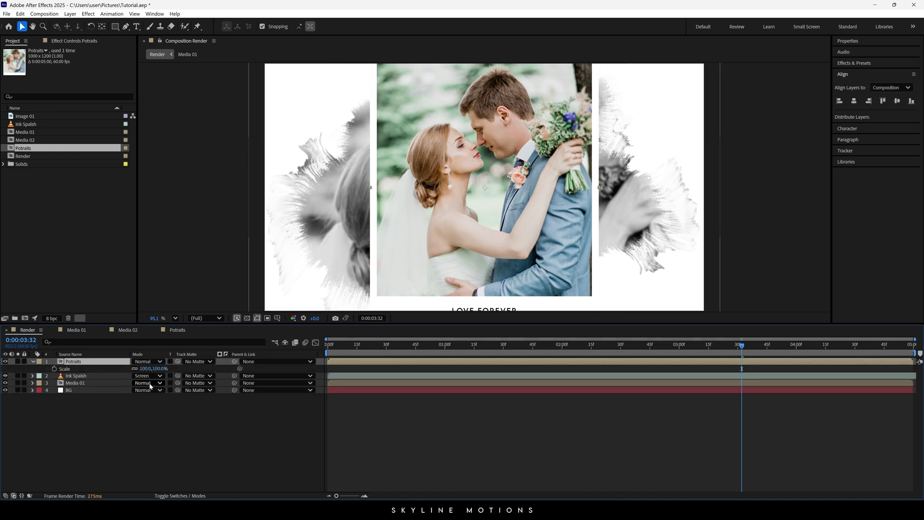
{"action": "left_click", "coordinate": [161, 368]}
{"action": "type", "text": "75"}
{"action": "key", "text": "Return"}
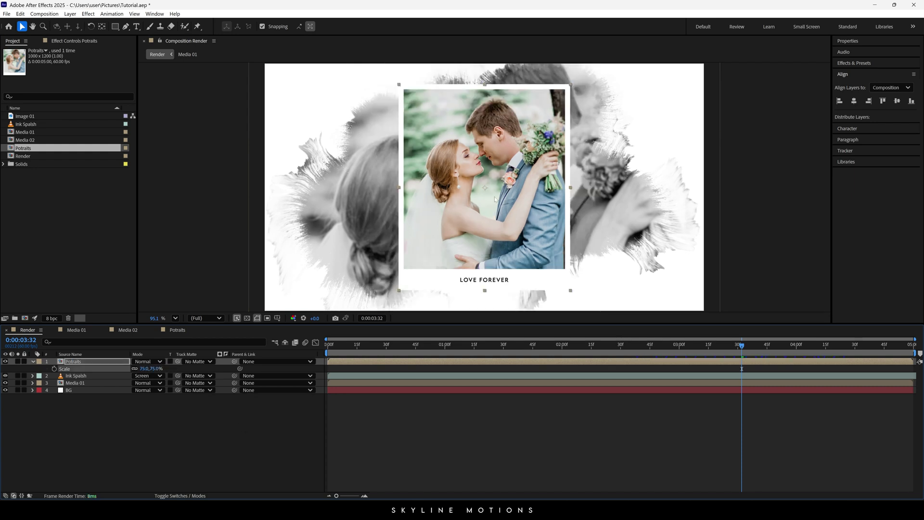
{"action": "left_click_drag", "start_coordinate": [567, 351], "coordinate": [504, 355]}
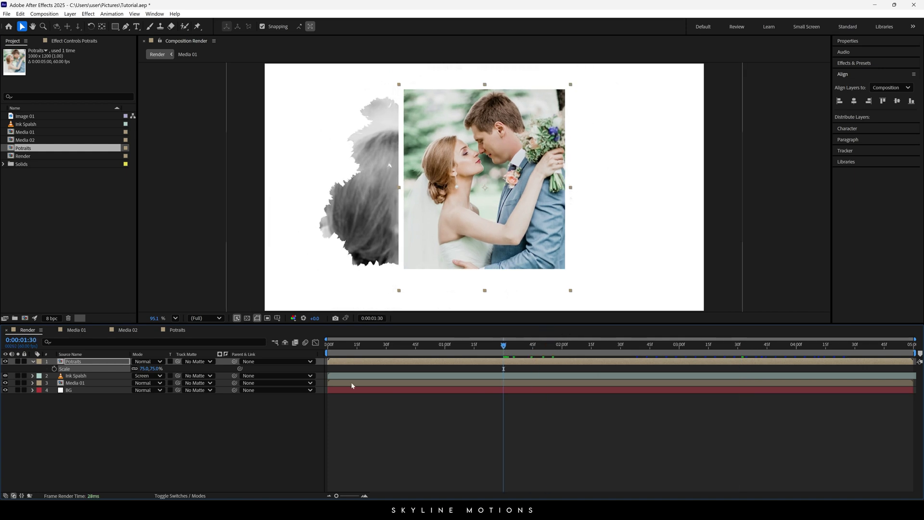
Keyframe Potraits' Position at 01:30 and push the frame below the view at 0:00.
{"action": "key", "text": "p"}
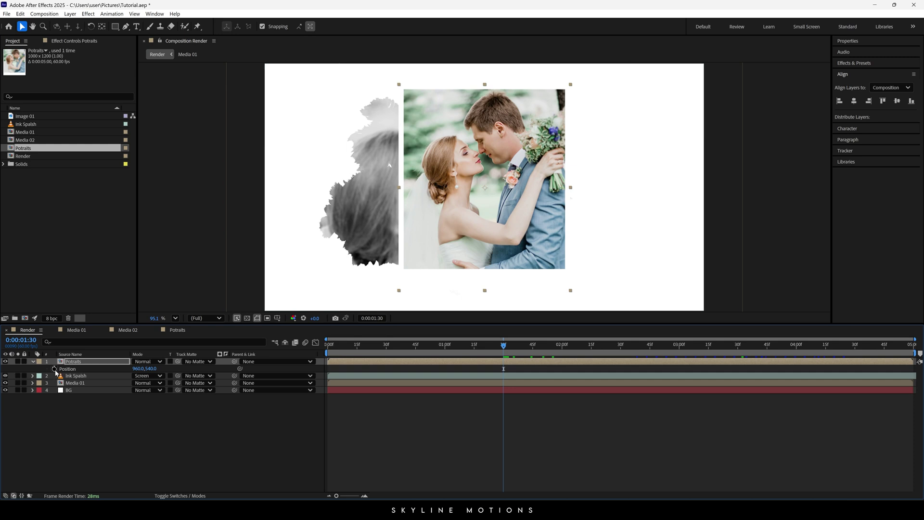
{"action": "left_click", "coordinate": [54, 369]}
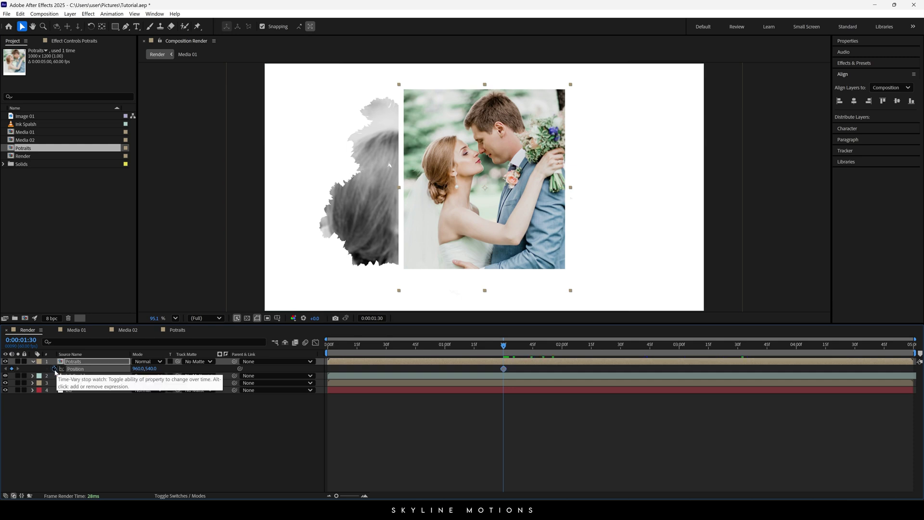
{"action": "key", "text": "Home"}
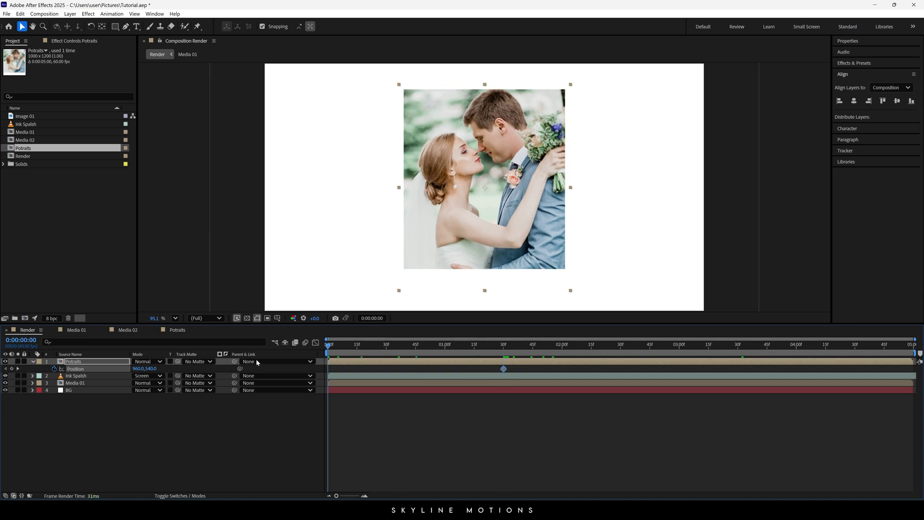
{"action": "left_click_drag", "start_coordinate": [153, 368], "coordinate": [566, 369]}
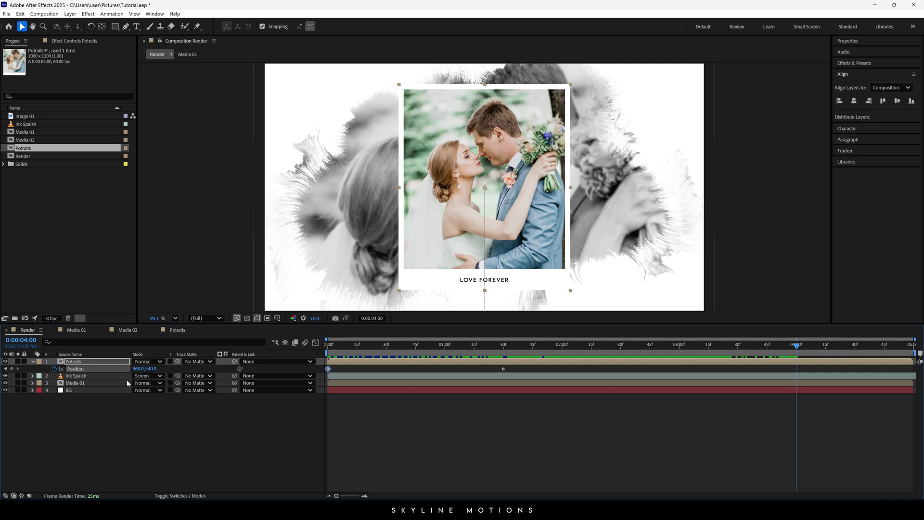
Add a hold keyframe at 04:00, move the frame upward at the end, and Easy Ease all keyframes.
{"action": "left_click", "coordinate": [12, 368]}
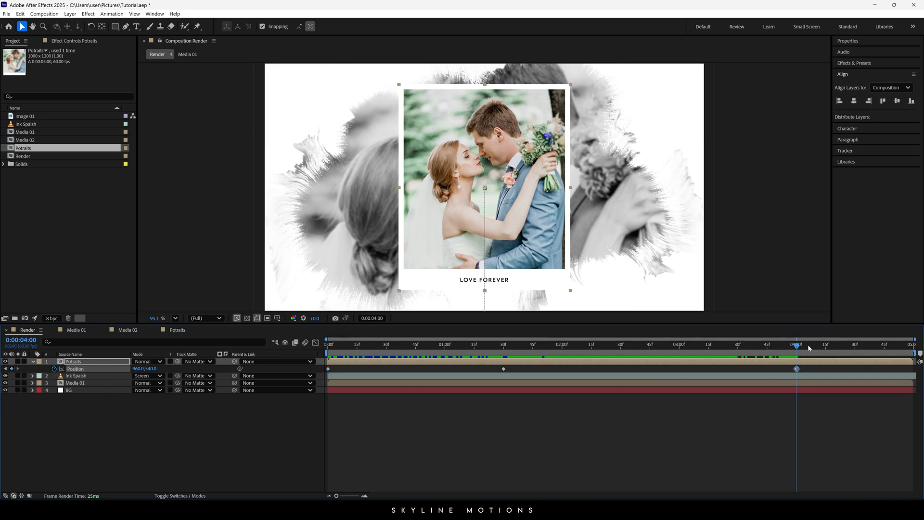
{"action": "left_click_drag", "start_coordinate": [808, 344], "coordinate": [912, 344]}
{"action": "left_click_drag", "start_coordinate": [151, 368], "coordinate": [67, 373]}
{"action": "key", "text": "space"}
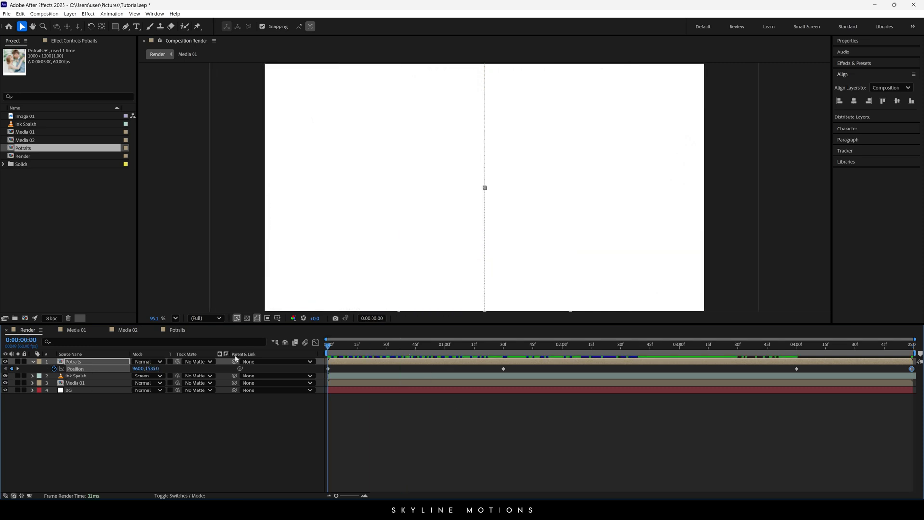
{"action": "key", "text": "space"}
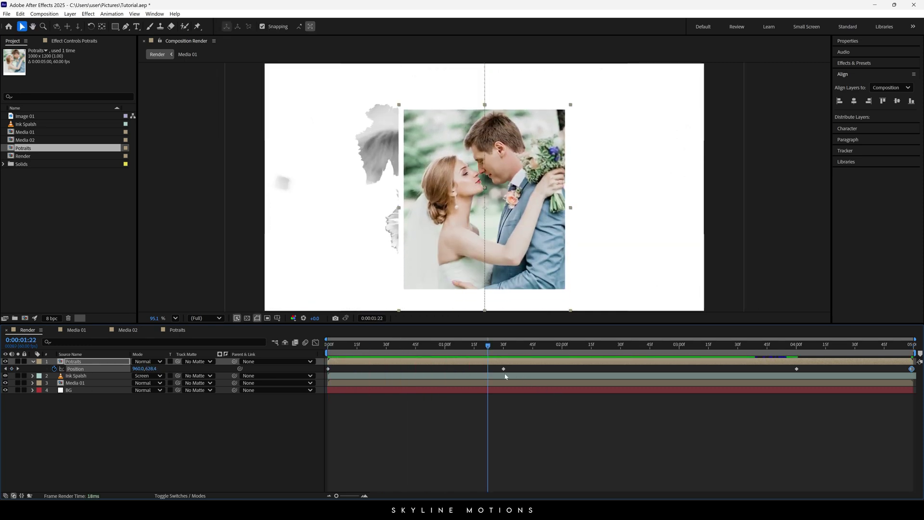
{"action": "left_click_drag", "start_coordinate": [527, 370], "coordinate": [323, 387]}
{"action": "left_click_drag", "start_coordinate": [760, 366], "coordinate": [918, 382]}
{"action": "key", "text": "F9"}
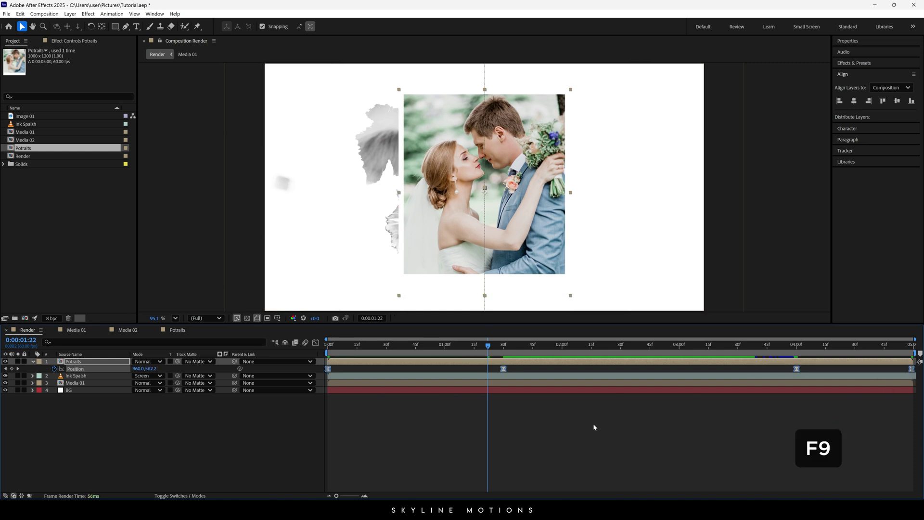
In the Position speed graph, make the entrance peak early and the exit peak late and sharply.
{"action": "left_click", "coordinate": [315, 343]}
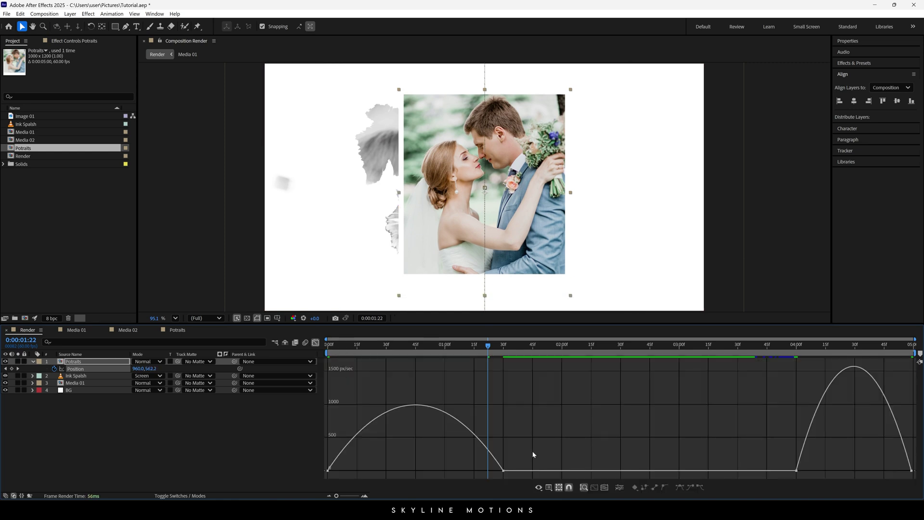
{"action": "left_click_drag", "start_coordinate": [475, 472], "coordinate": [387, 403]}
{"action": "left_click", "coordinate": [812, 469]}
{"action": "double_click", "coordinate": [813, 470]}
{"action": "left_click_drag", "start_coordinate": [816, 471], "coordinate": [878, 470]}
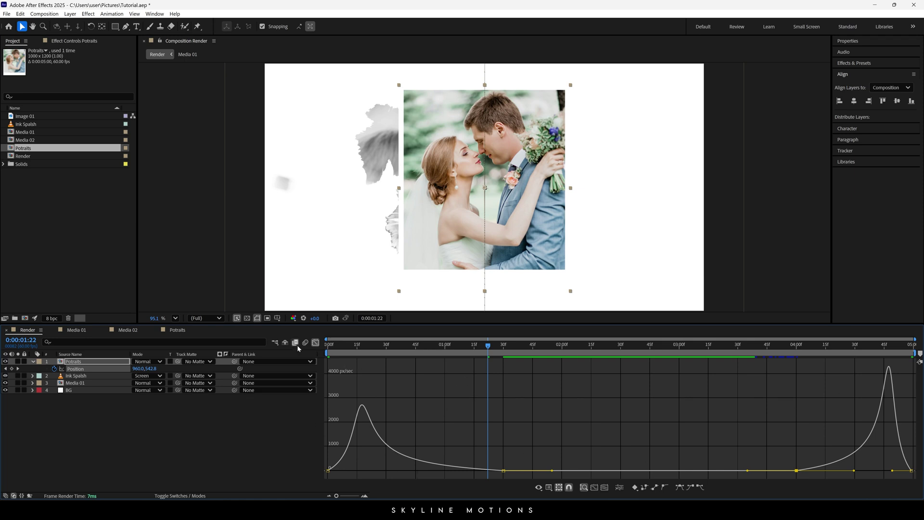
Preview the eased Potraits animation from the start.
{"action": "left_click", "coordinate": [315, 343]}
{"action": "key", "text": "Home"}
{"action": "key", "text": "space"}
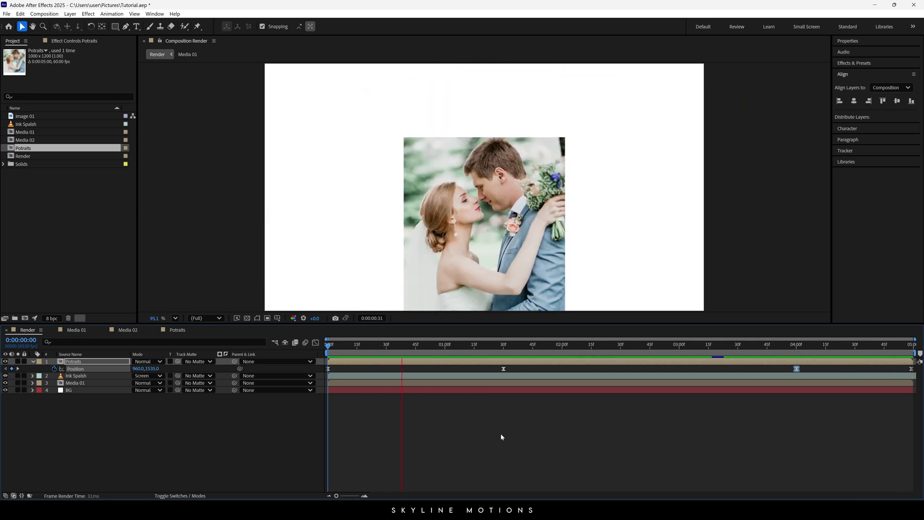
{"action": "key", "text": "space"}
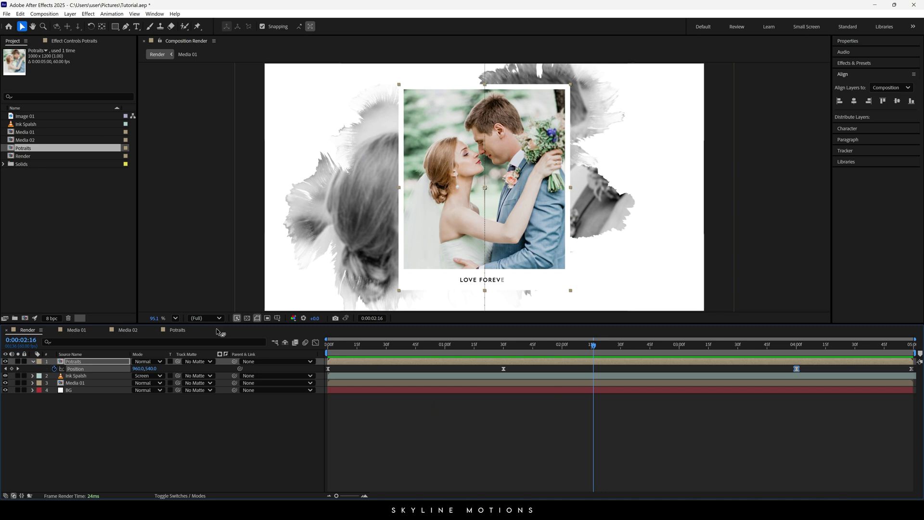
{"action": "key", "text": "alt"}
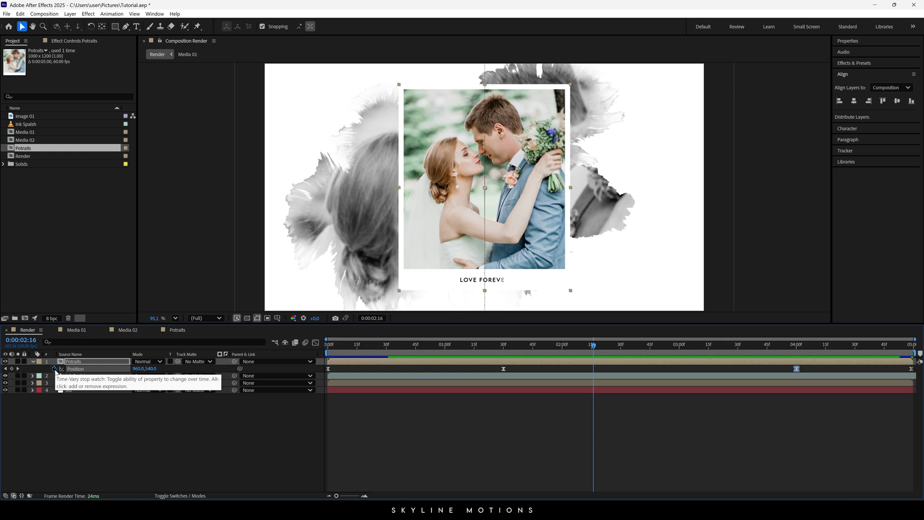
Add a wiggle(1,10) expression to the Potraits layer's Position property.
{"action": "left_click", "coordinate": [54, 369], "text": "alt"}
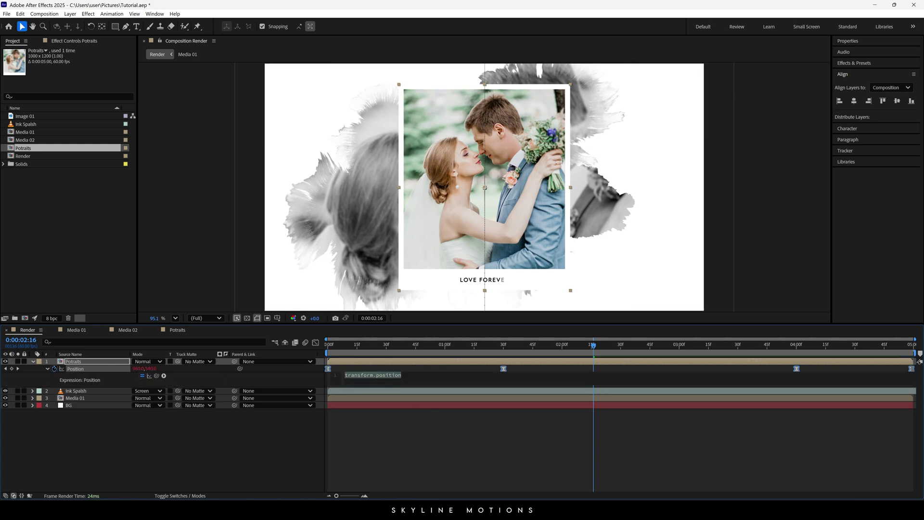
{"action": "type", "text": "wi"}
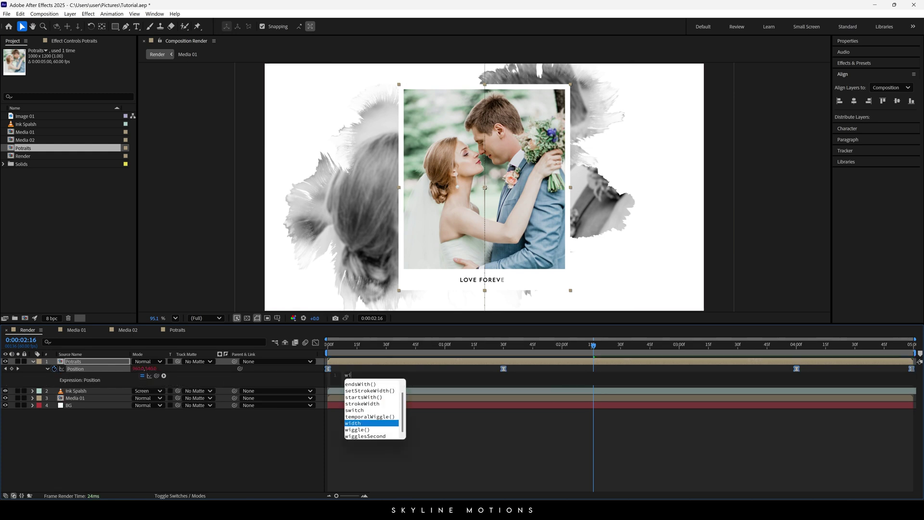
{"action": "type", "text": "gg"}
{"action": "key", "text": "Return"}
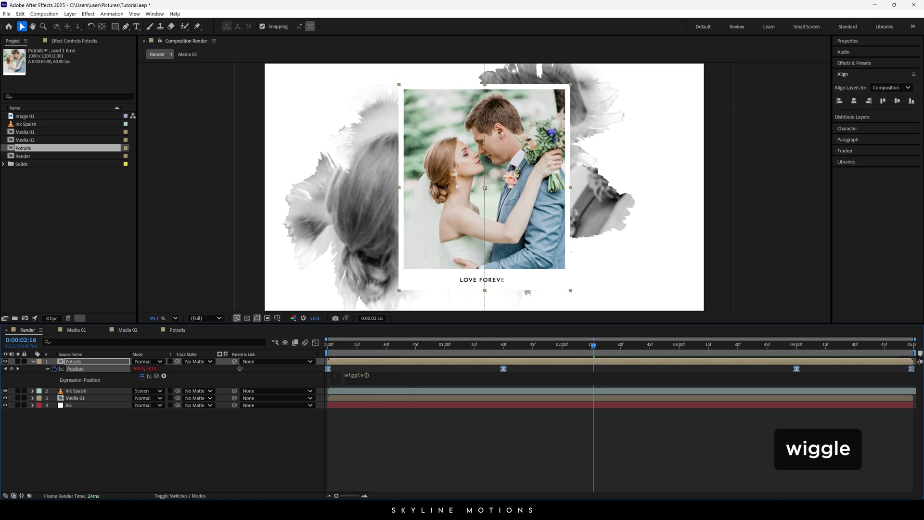
{"action": "type", "text": "1,10"}
{"action": "left_click", "coordinate": [388, 378]}
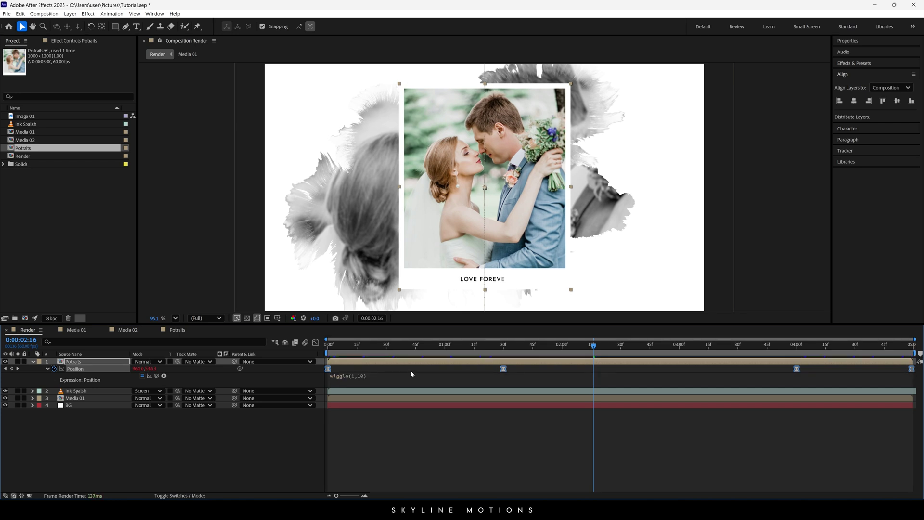
Preview the drifting photo frame, collapse the Potraits layer and scrub through the animation.
{"action": "key", "text": "space"}
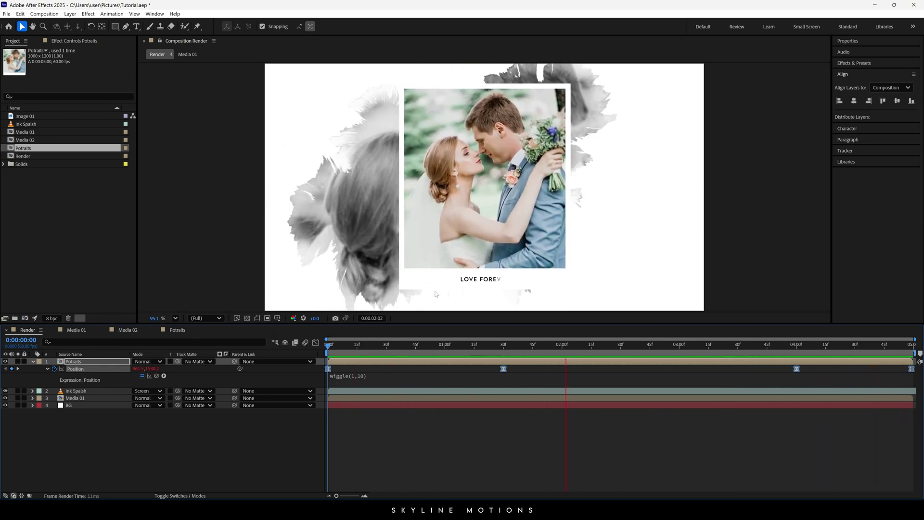
{"action": "key", "text": "space"}
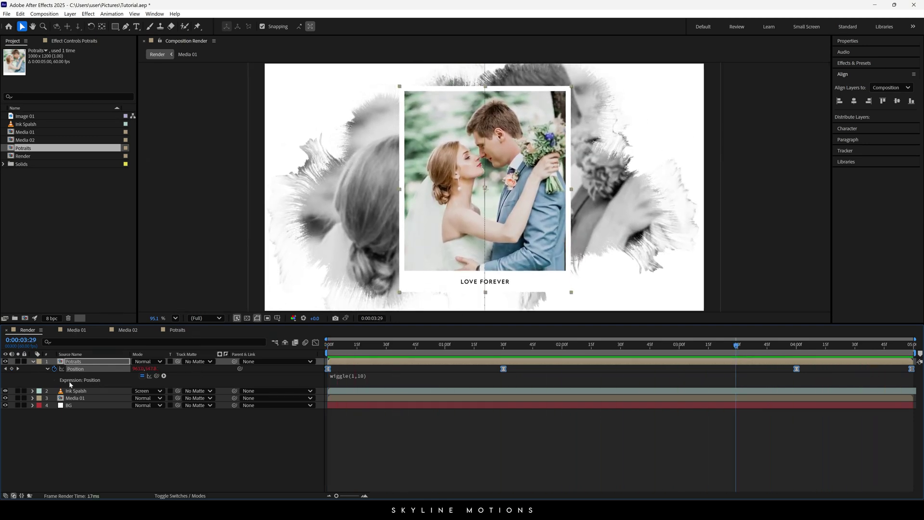
{"action": "left_click", "coordinate": [32, 361]}
{"action": "left_click", "coordinate": [415, 385]}
{"action": "mouse_move", "coordinate": [419, 344]}
{"action": "left_mouse_down"}
{"action": "mouse_move", "coordinate": [332, 345]}
{"action": "mouse_move", "coordinate": [596, 360]}
{"action": "mouse_move", "coordinate": [617, 337]}
{"action": "left_mouse_up"}
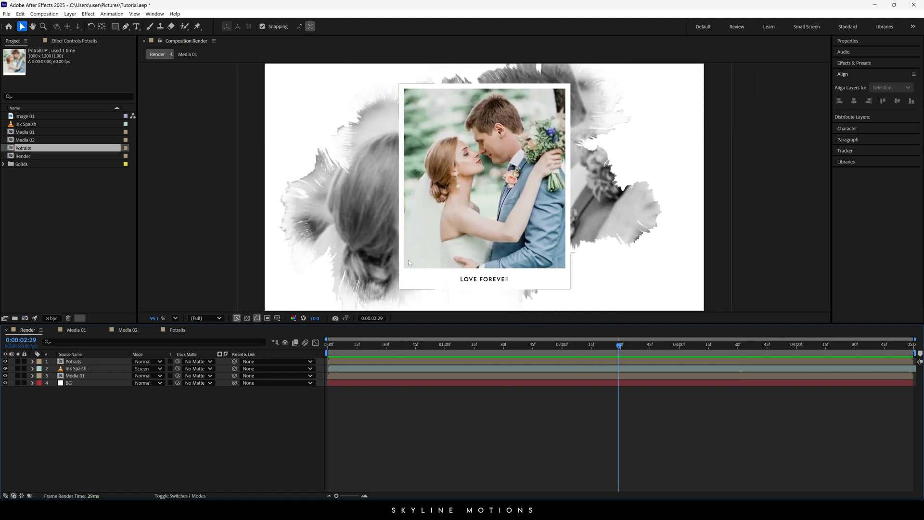
Create a text layer in the viewer containing the pasted marriage-ceremony quote.
{"action": "left_click", "coordinate": [137, 26]}
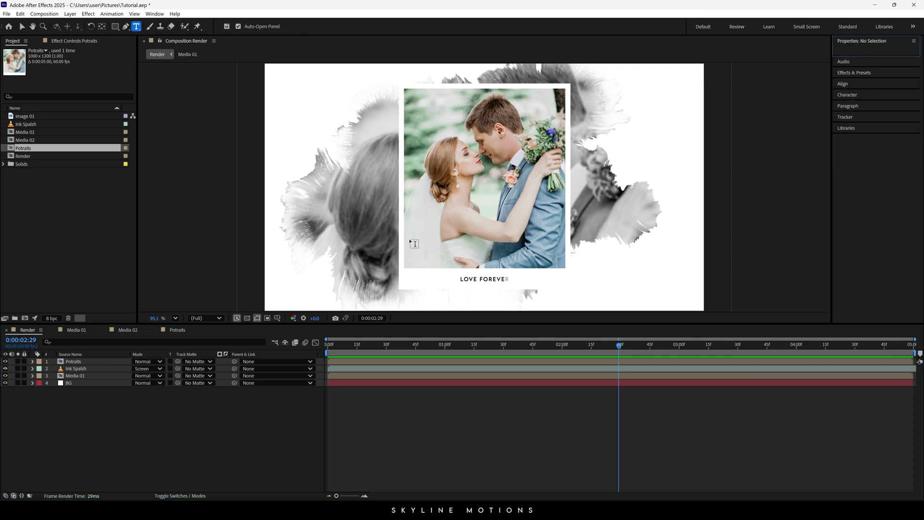
{"action": "left_click", "coordinate": [365, 239]}
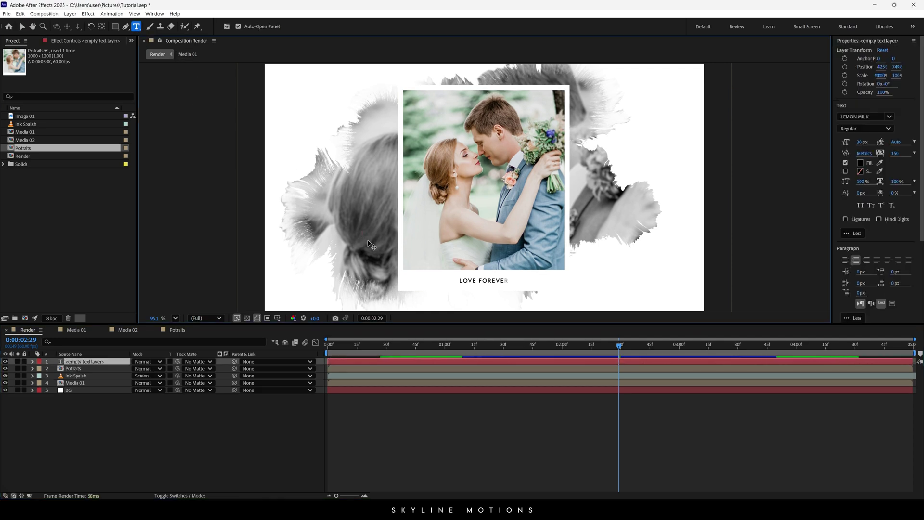
{"action": "type", "text": "a marriage ceremony and often the meal or party that follows it"}
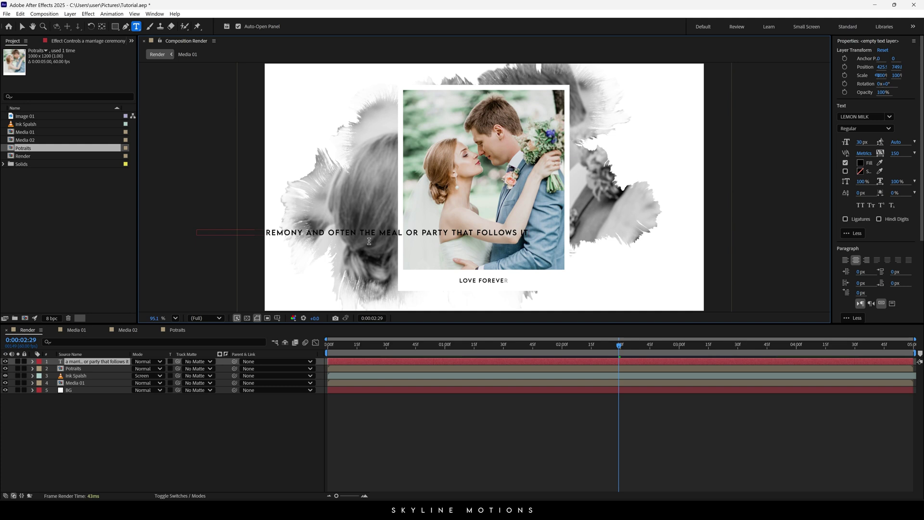
{"action": "key", "text": "ctrl+a"}
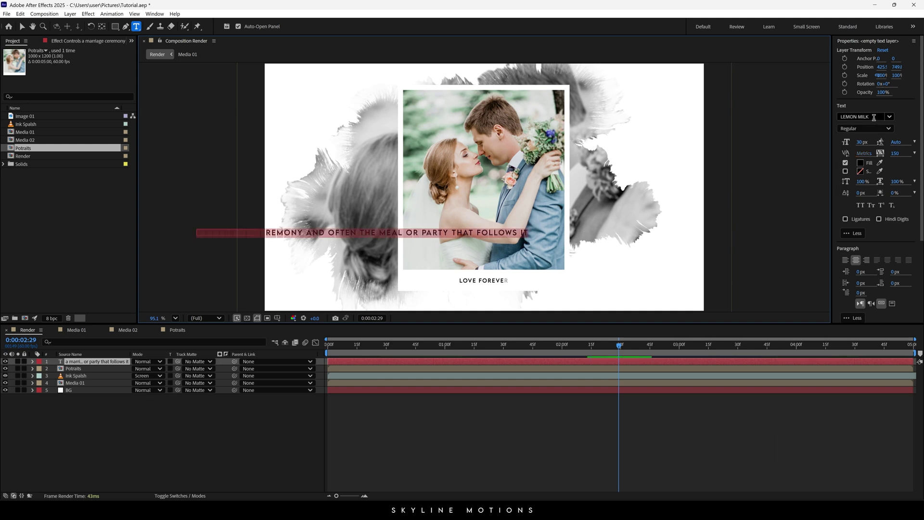
Style the quote in Bassy at 65 px with tracking 0.
{"action": "left_click", "coordinate": [874, 117]}
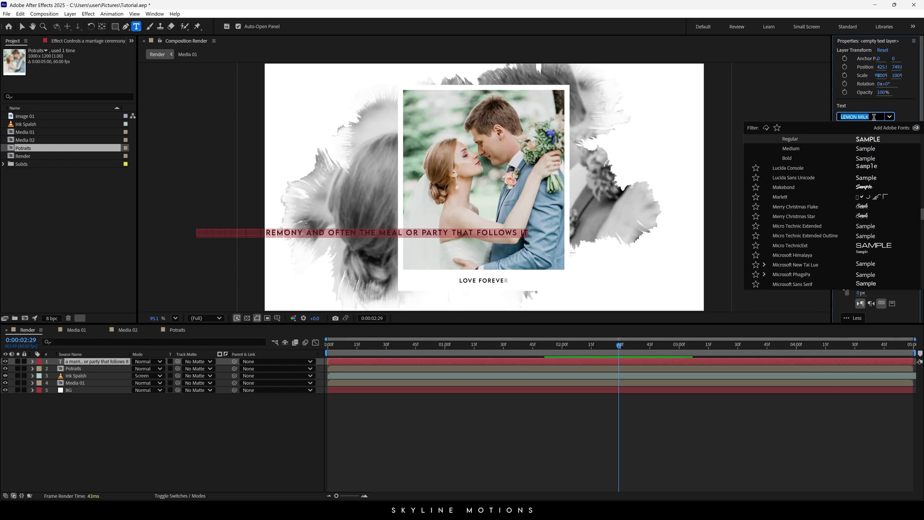
{"action": "type", "text": "be"}
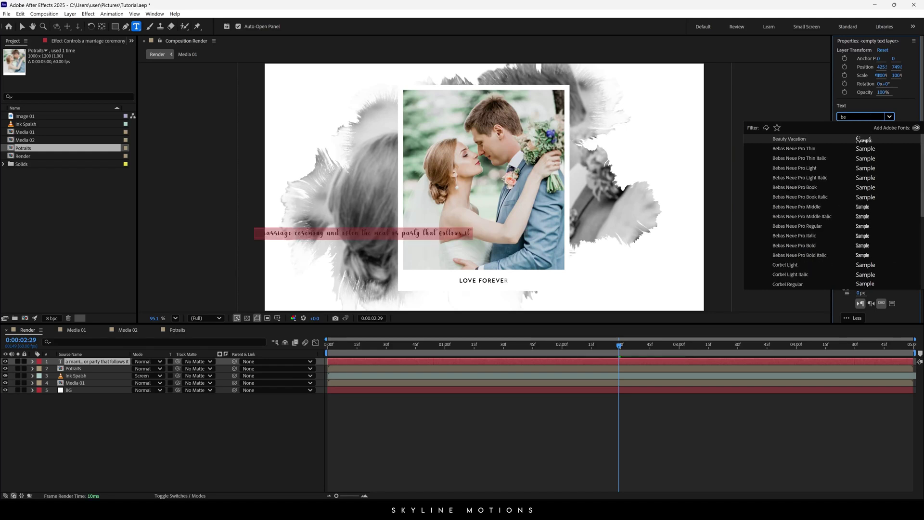
{"action": "type", "text": "s"}
{"action": "type", "text": "bass"}
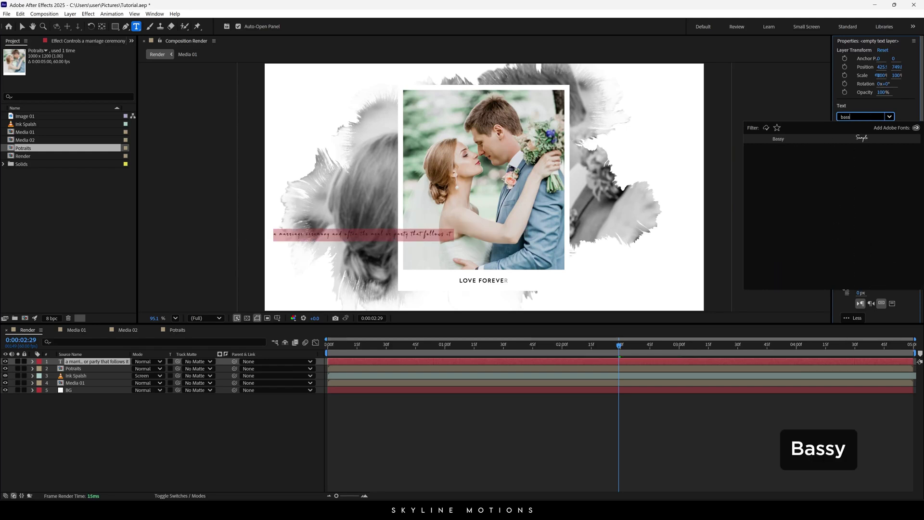
{"action": "left_click", "coordinate": [794, 142]}
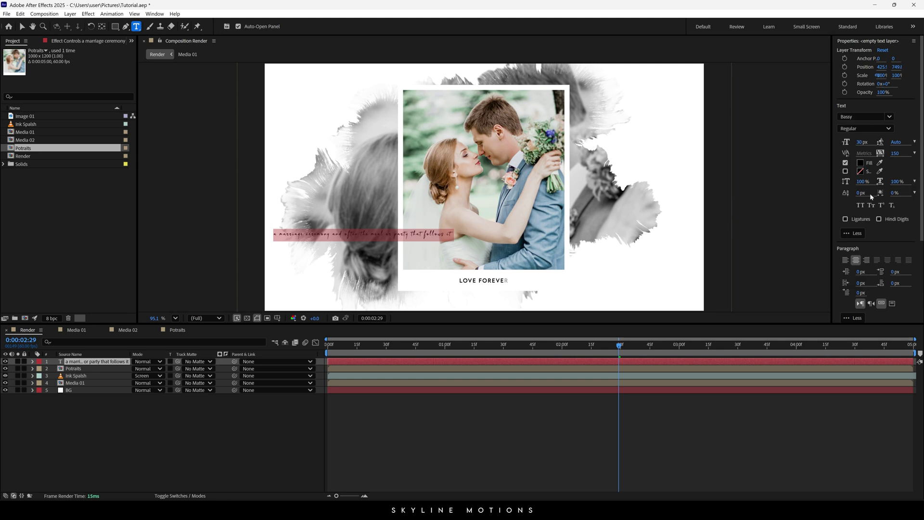
{"action": "left_click", "coordinate": [861, 143]}
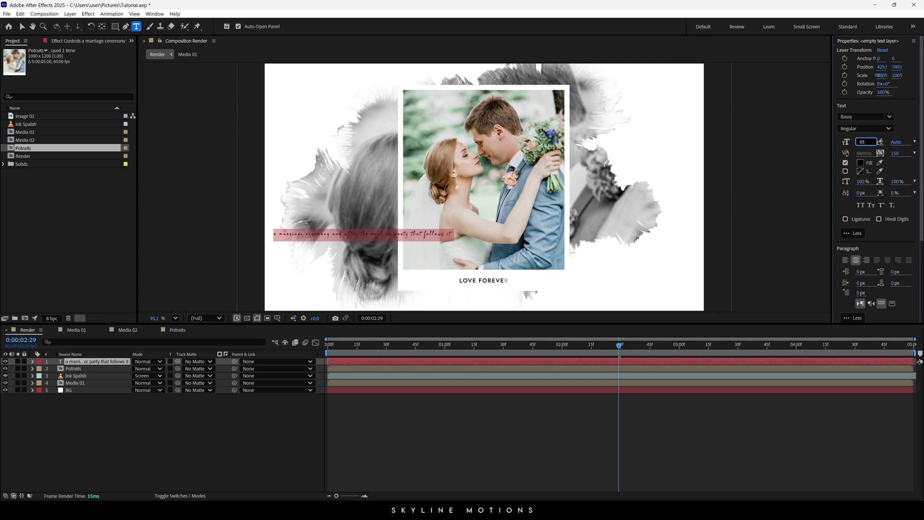
{"action": "key", "text": "Return"}
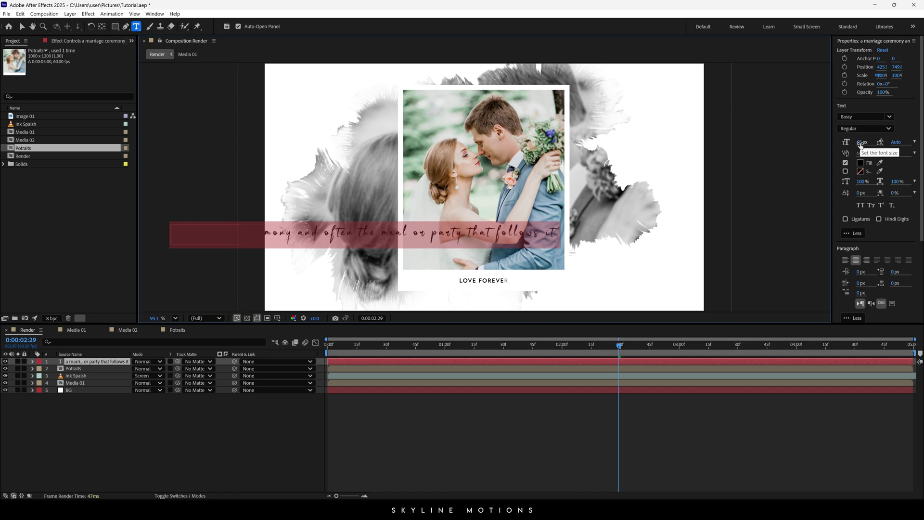
{"action": "left_click", "coordinate": [914, 154]}
{"action": "left_click", "coordinate": [888, 220]}
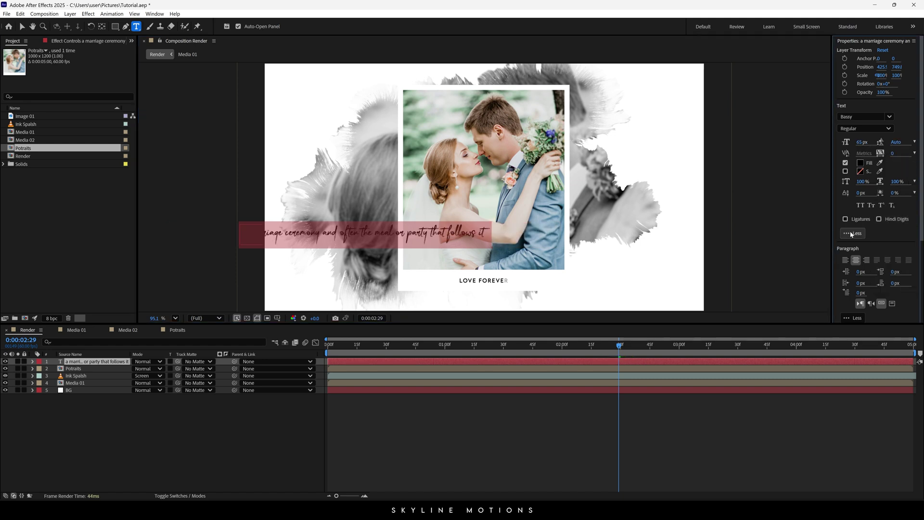
Break the quote into two lines, capitalise the opening 'A' and add a final period.
{"action": "left_click", "coordinate": [370, 244]}
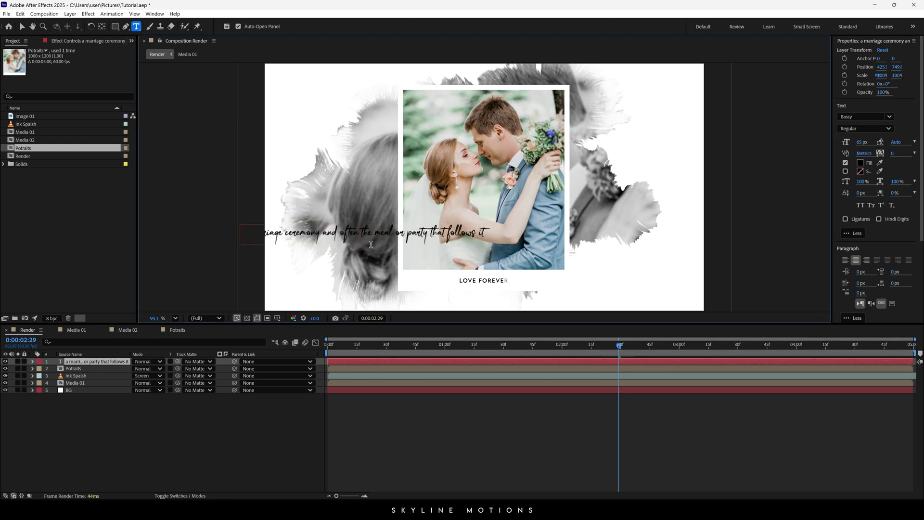
{"action": "key", "text": "Return"}
{"action": "double_click", "coordinate": [307, 236]}
{"action": "type", "text": "A"}
{"action": "key", "text": "ctrl+End"}
{"action": "type", "text": "."}
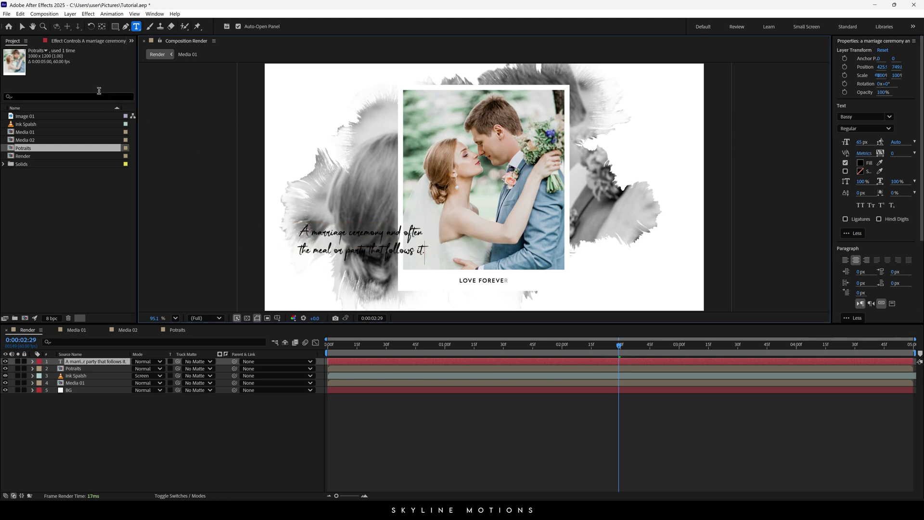
{"action": "left_click", "coordinate": [21, 27]}
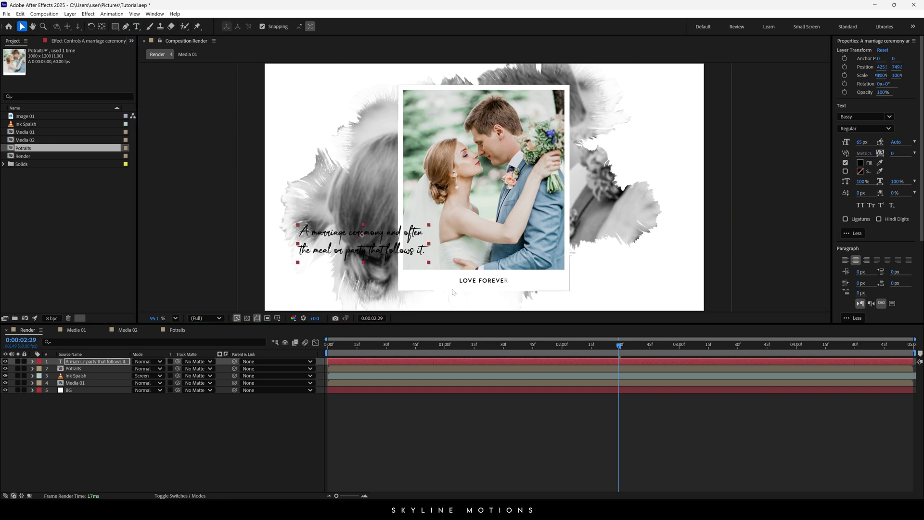
Move the quote right to 582, 740 over the photo's edge and show its Position.
{"action": "left_click_drag", "start_coordinate": [358, 242], "coordinate": [386, 239]}
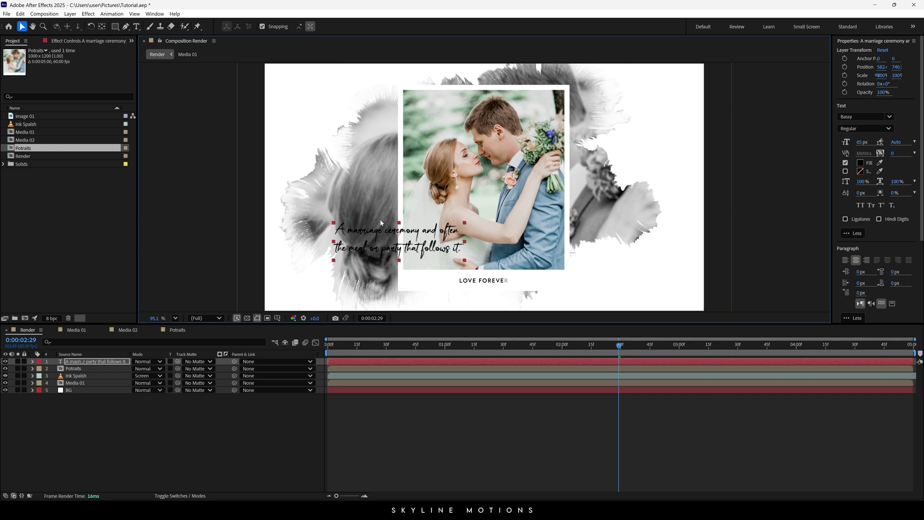
{"action": "mouse_move", "coordinate": [459, 356]}
{"action": "left_mouse_down"}
{"action": "mouse_move", "coordinate": [470, 355]}
{"action": "mouse_move", "coordinate": [371, 355]}
{"action": "mouse_move", "coordinate": [564, 354]}
{"action": "left_mouse_up"}
{"action": "key", "text": "p"}
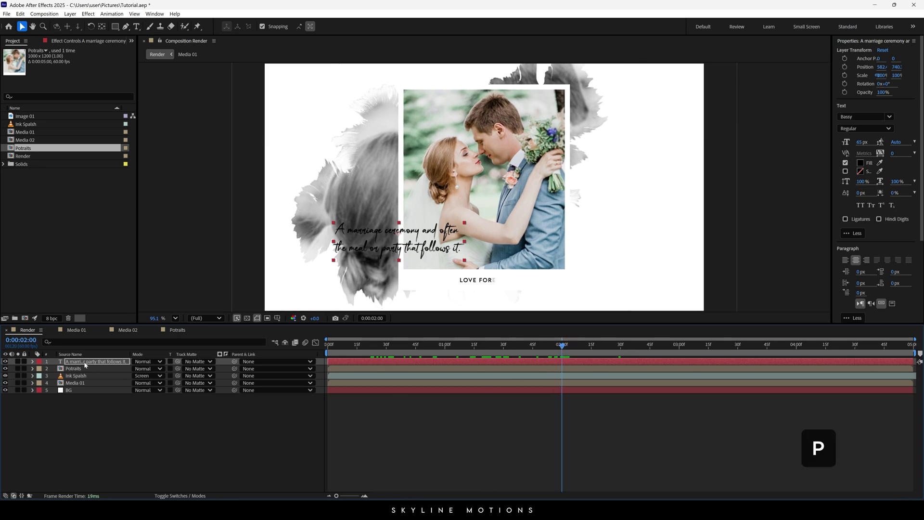
Key the quote's Position at 2:00 and start it below the frame at 0:30.
{"action": "left_click", "coordinate": [54, 369]}
{"action": "left_click_drag", "start_coordinate": [562, 355], "coordinate": [387, 356]}
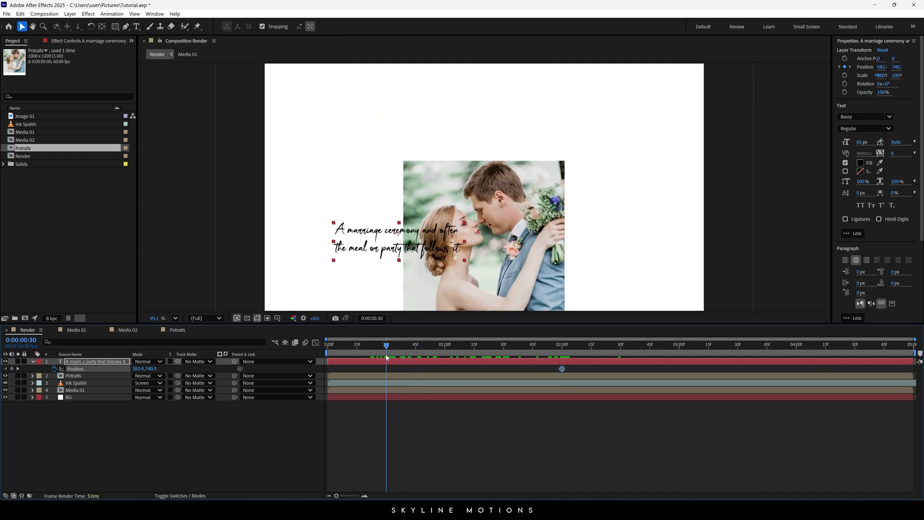
{"action": "left_click_drag", "start_coordinate": [153, 369], "coordinate": [332, 373]}
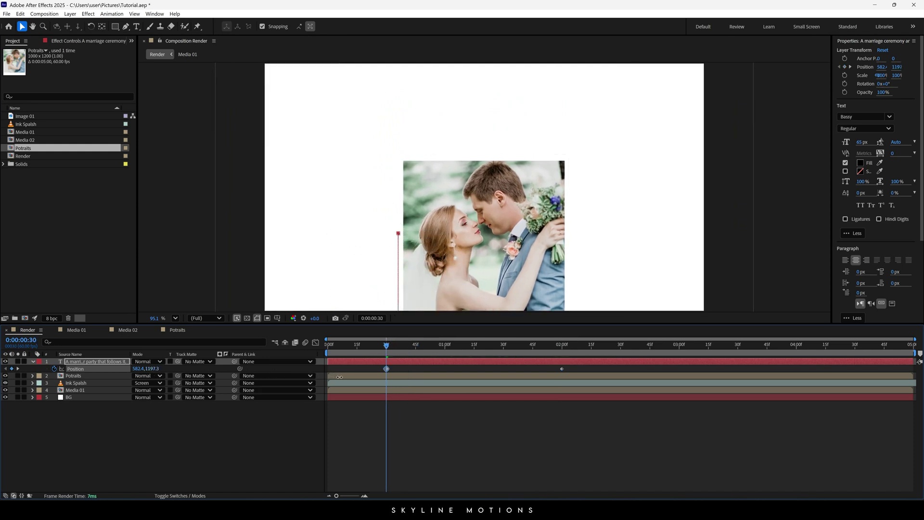
{"action": "key", "text": "space"}
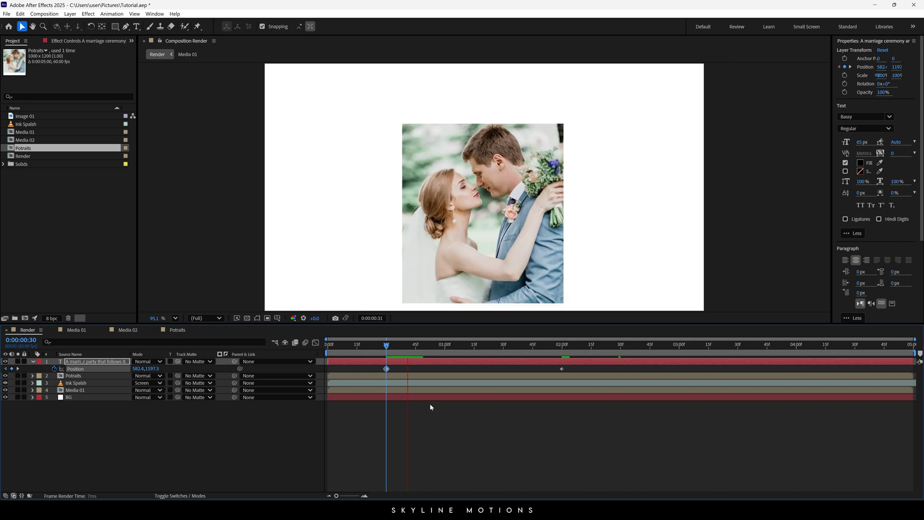
{"action": "key", "text": "space"}
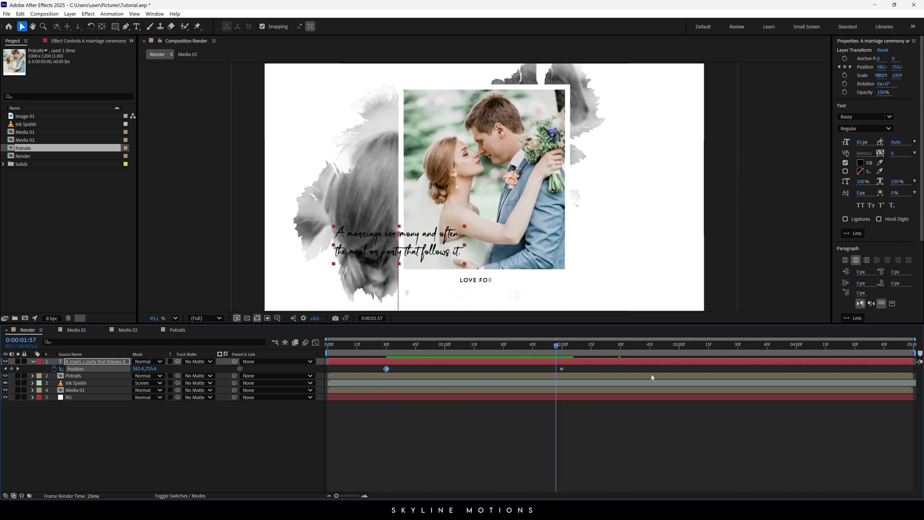
Hold the quote at 3:30, exit it above the top (582, -181.7) at 4:59, and Easy Ease all keyframes.
{"action": "left_click_drag", "start_coordinate": [686, 353], "coordinate": [739, 355]}
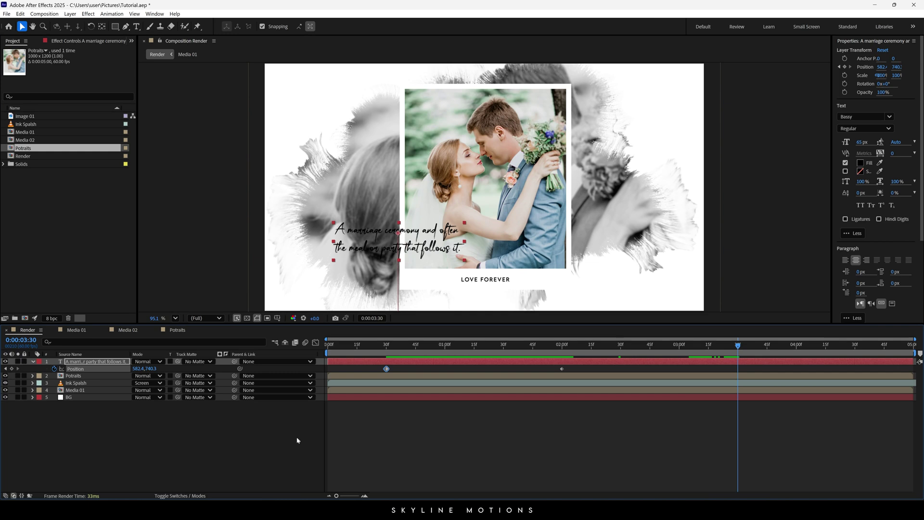
{"action": "left_click", "coordinate": [12, 368]}
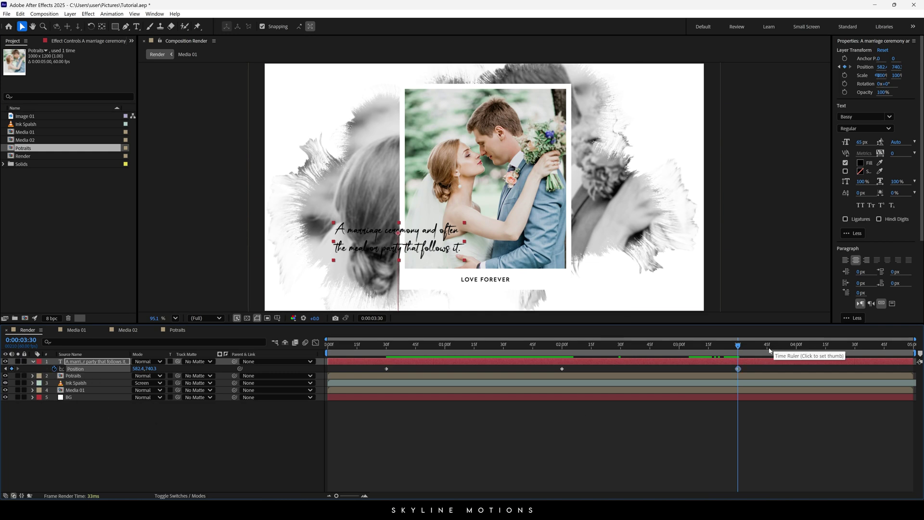
{"action": "key", "text": "End"}
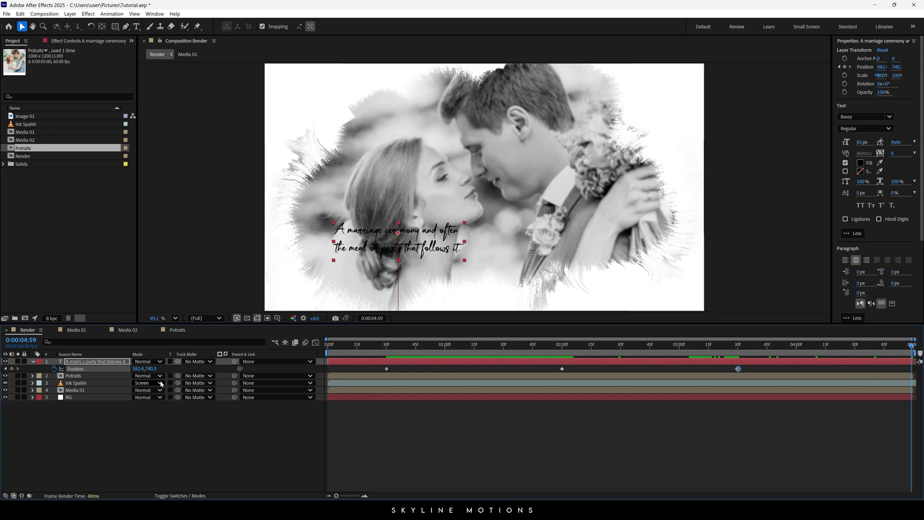
{"action": "left_click_drag", "start_coordinate": [151, 368], "coordinate": [64, 378]}
{"action": "left_click_drag", "start_coordinate": [150, 369], "coordinate": [95, 369]}
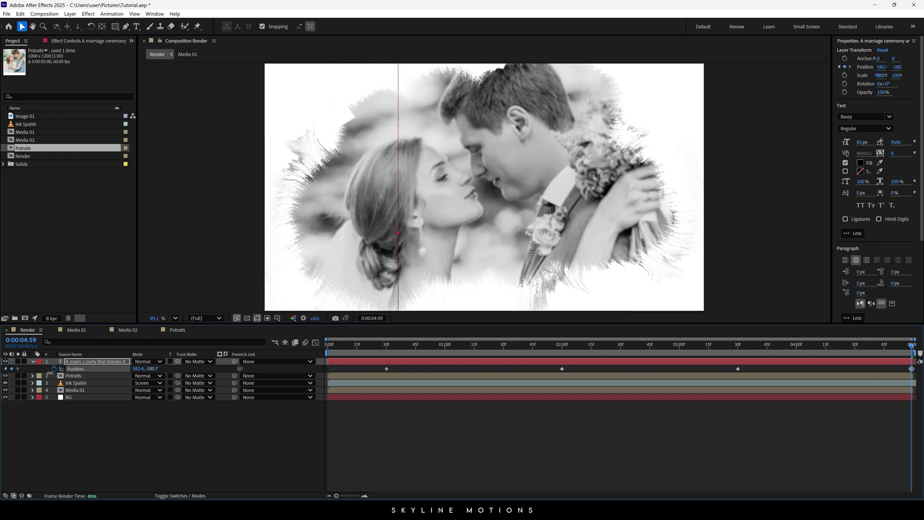
{"action": "left_click_drag", "start_coordinate": [749, 372], "coordinate": [337, 388]}
{"action": "key", "text": "F9"}
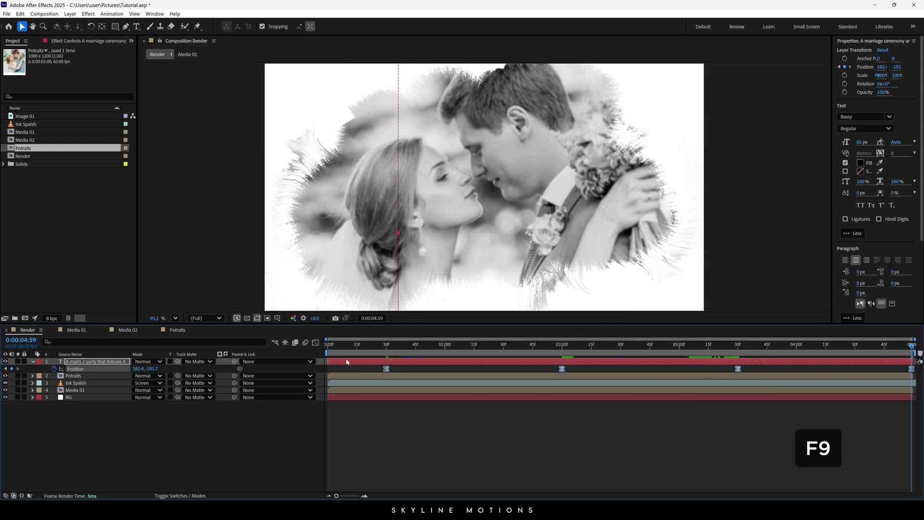
Lengthen the 03:30 keyframe's influence in the Graph Editor for a sharp speed spike, then preview.
{"action": "left_click", "coordinate": [316, 343]}
{"action": "left_click_drag", "start_coordinate": [570, 462], "coordinate": [474, 471]}
{"action": "left_click", "coordinate": [738, 471]}
{"action": "left_click_drag", "start_coordinate": [769, 470], "coordinate": [882, 471]}
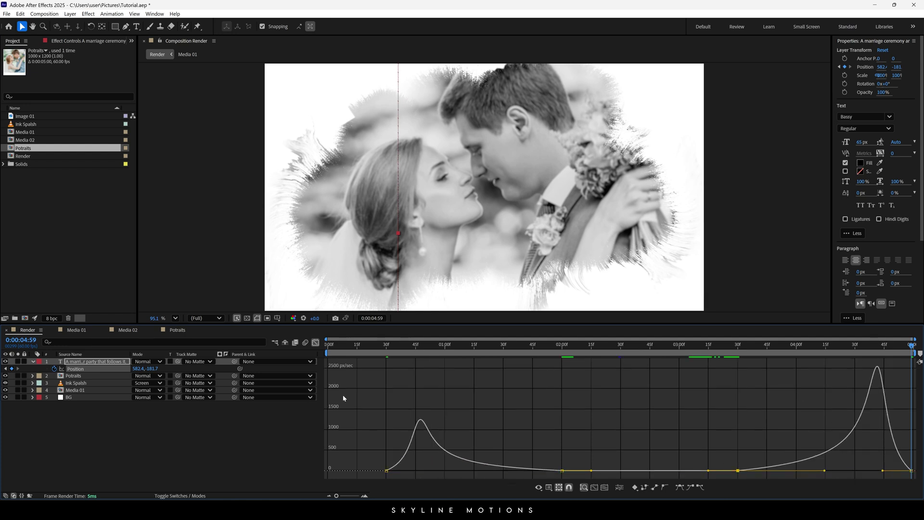
{"action": "left_click", "coordinate": [315, 342]}
{"action": "key", "text": "space"}
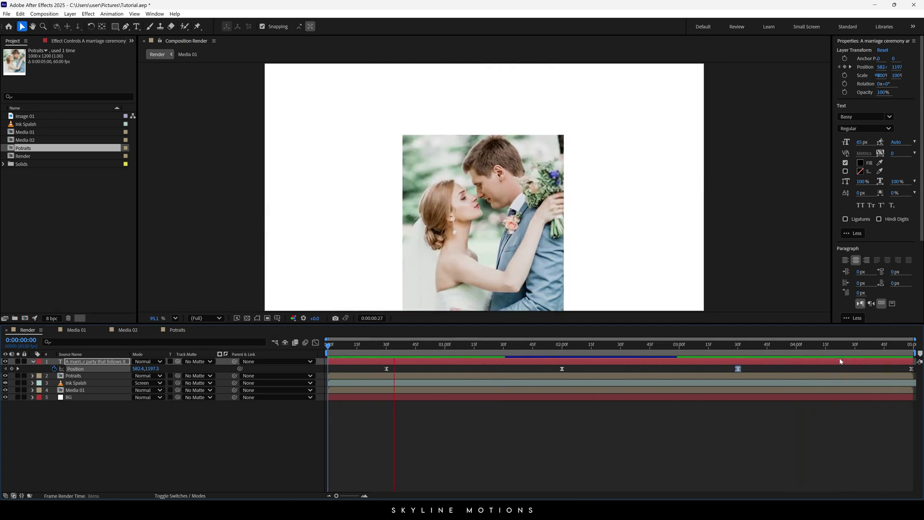
{"action": "left_click", "coordinate": [822, 345]}
{"action": "left_click_drag", "start_coordinate": [815, 351], "coordinate": [855, 357]}
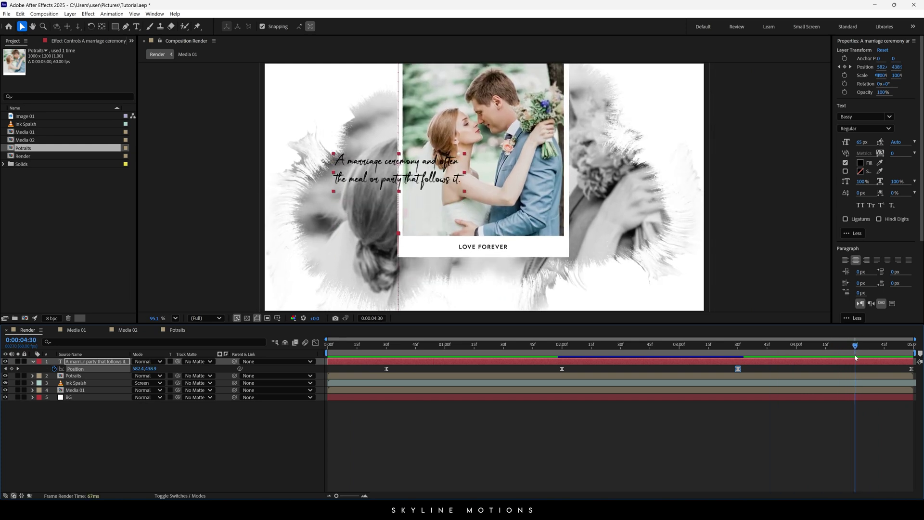
Fade Media 01's opacity from 100% at 4:30 to 0% at 4:59, preview, and collapse it.
{"action": "left_click", "coordinate": [89, 390]}
{"action": "key", "text": "t"}
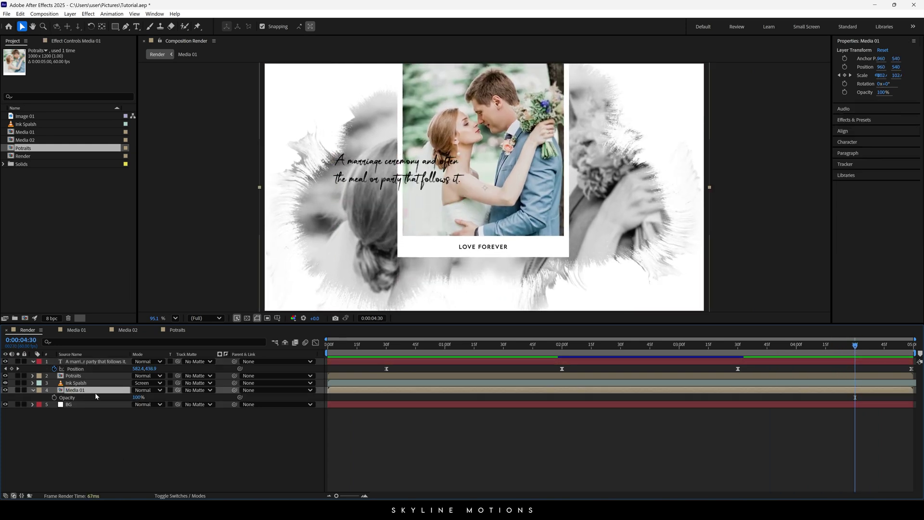
{"action": "left_click", "coordinate": [55, 398]}
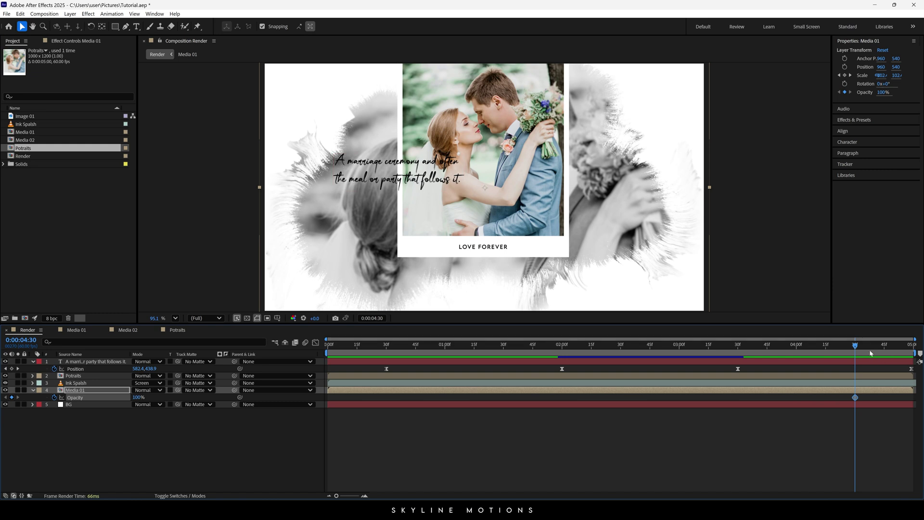
{"action": "key", "text": "space"}
{"action": "left_click", "coordinate": [138, 397]}
{"action": "type", "text": "0"}
{"action": "key", "text": "Return"}
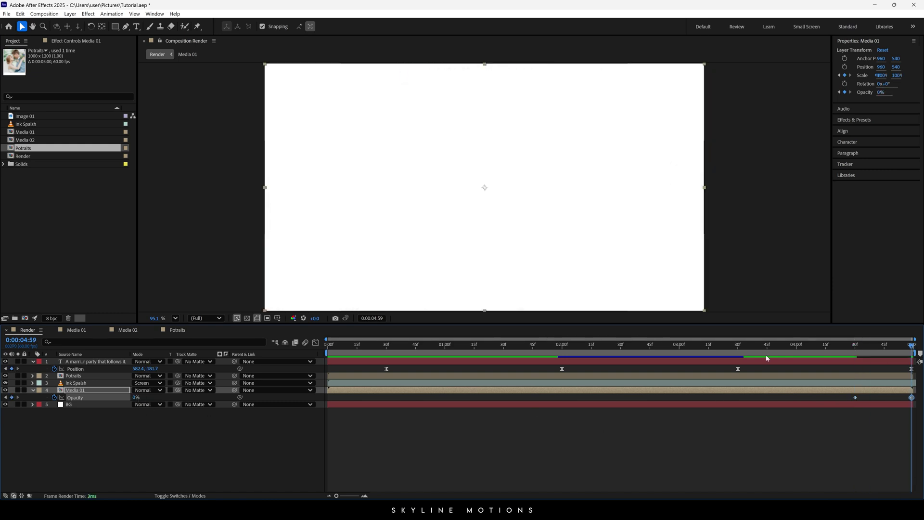
{"action": "key", "text": "space"}
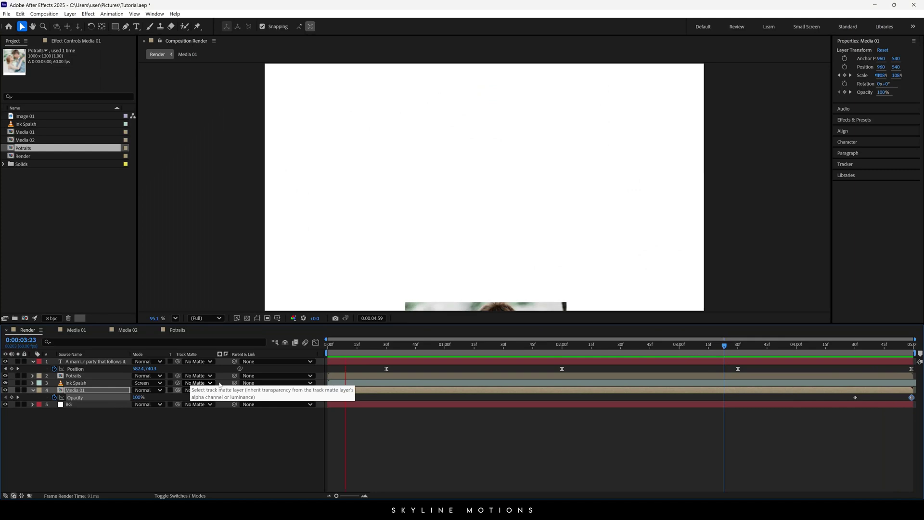
{"action": "key", "text": "u"}
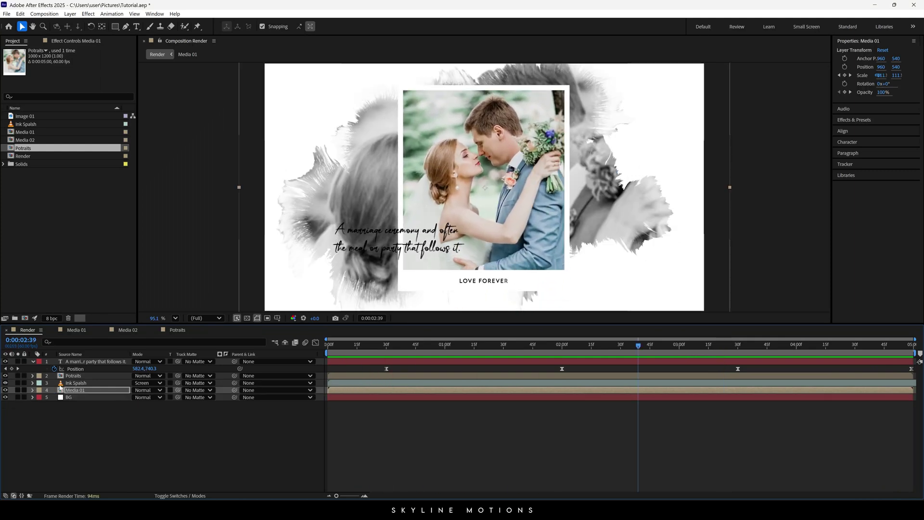
Give the quote's Position a wiggle(1,5) expression, collapse the text layer and preview from the start.
{"action": "left_click", "coordinate": [54, 368], "text": "alt"}
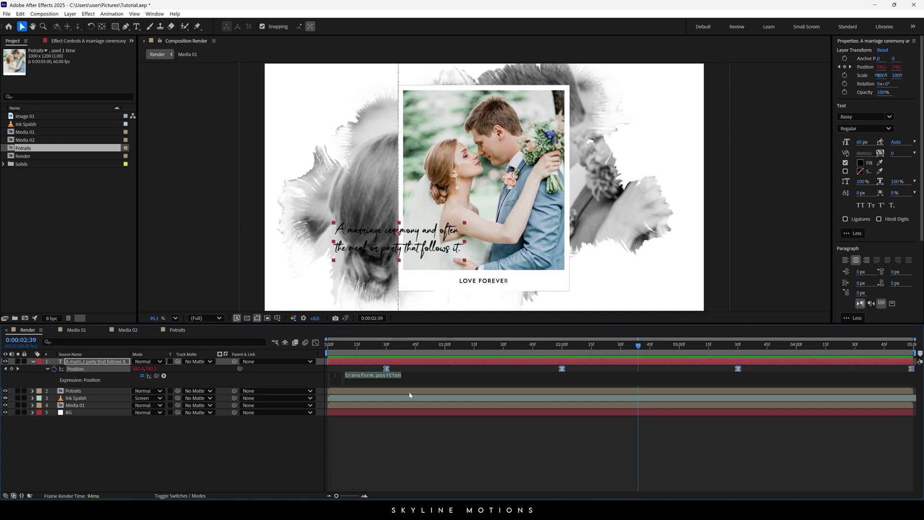
{"action": "type", "text": "wig"}
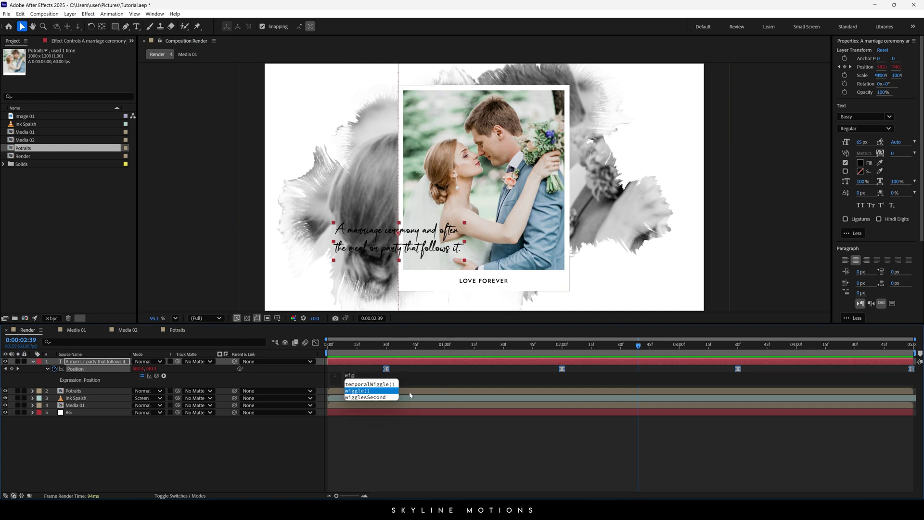
{"action": "key", "text": "Return"}
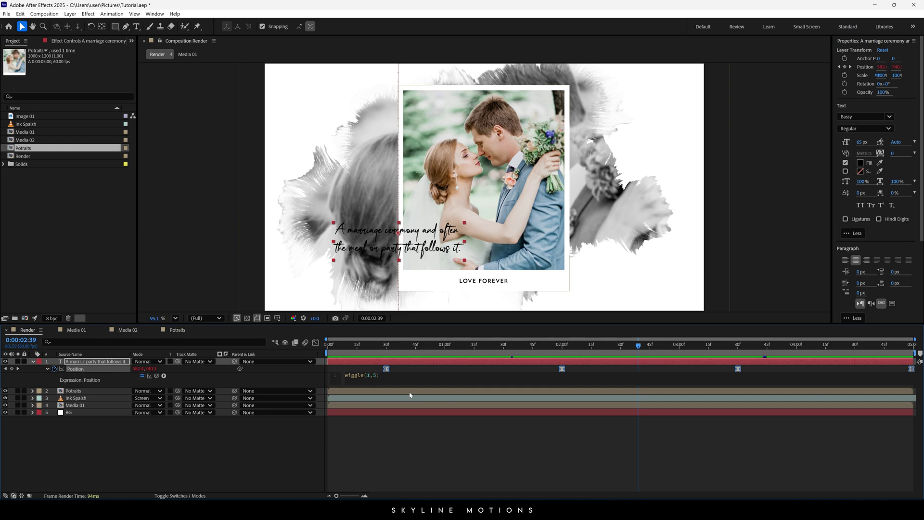
{"action": "left_click", "coordinate": [440, 432]}
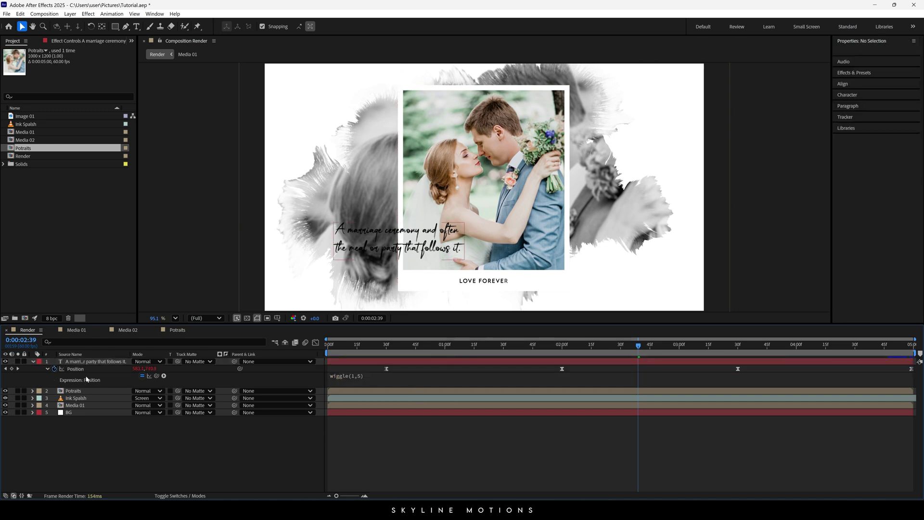
{"action": "left_click", "coordinate": [33, 361]}
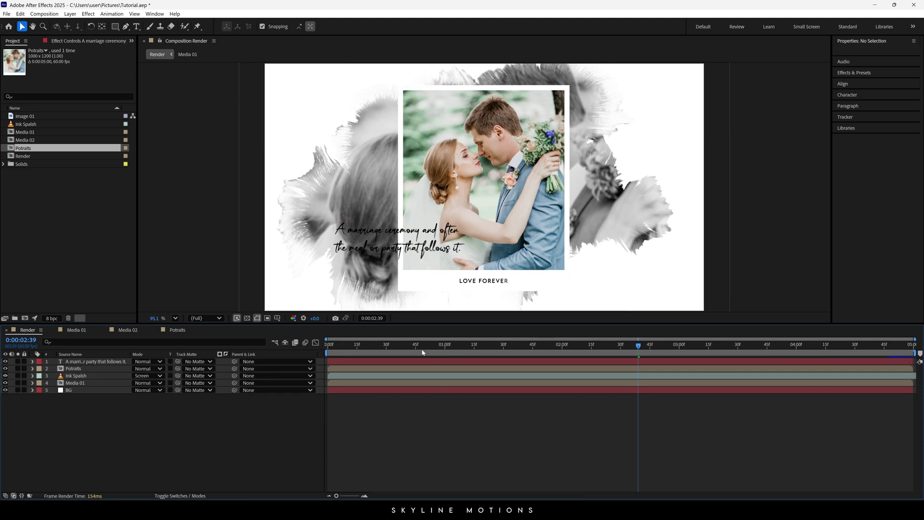
{"action": "key", "text": "Home"}
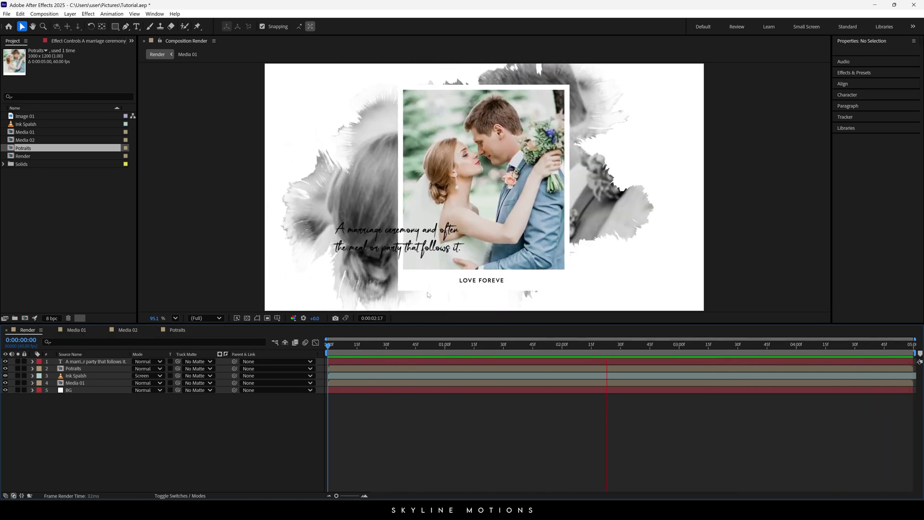
Stop playback and bring in Flare 02.mp4 through the Import File dialog.
{"action": "key", "text": "space"}
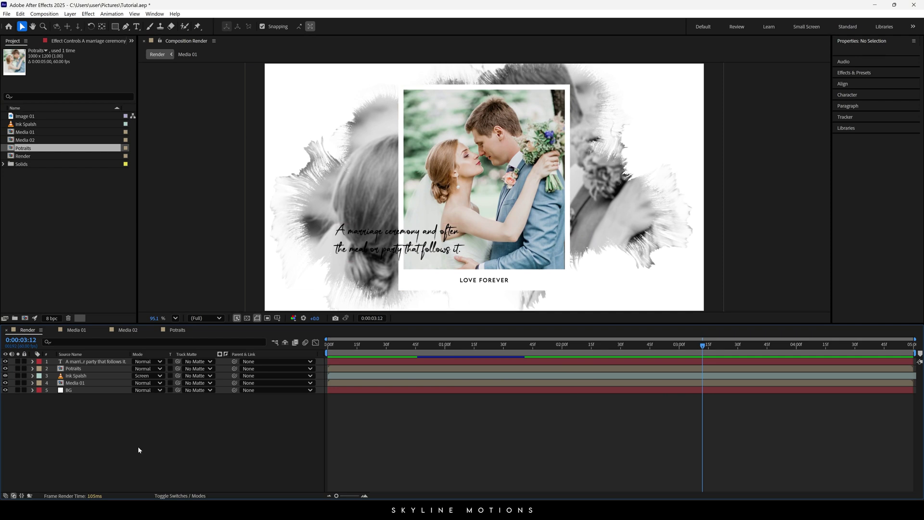
{"action": "double_click", "coordinate": [49, 202]}
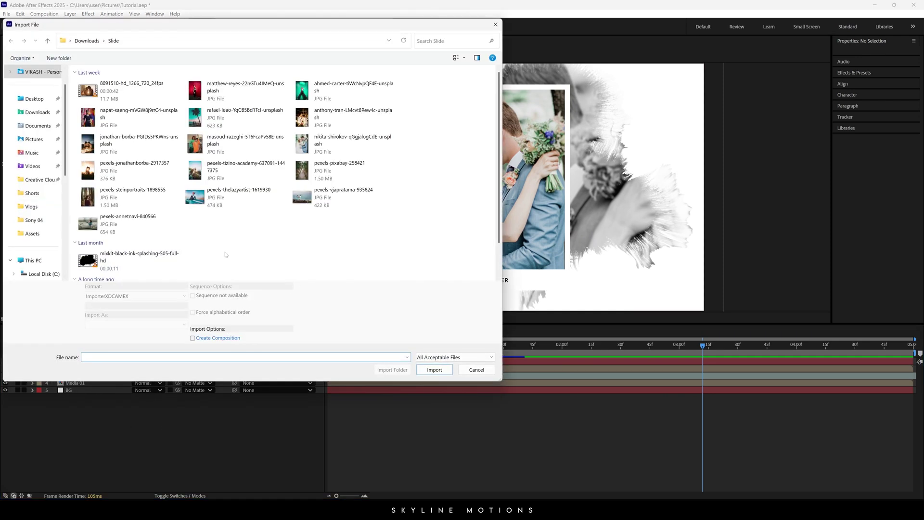
{"action": "scroll", "coordinate": [226, 255], "scroll_direction": "down", "scroll_amount": 1}
{"action": "left_click", "coordinate": [231, 269]}
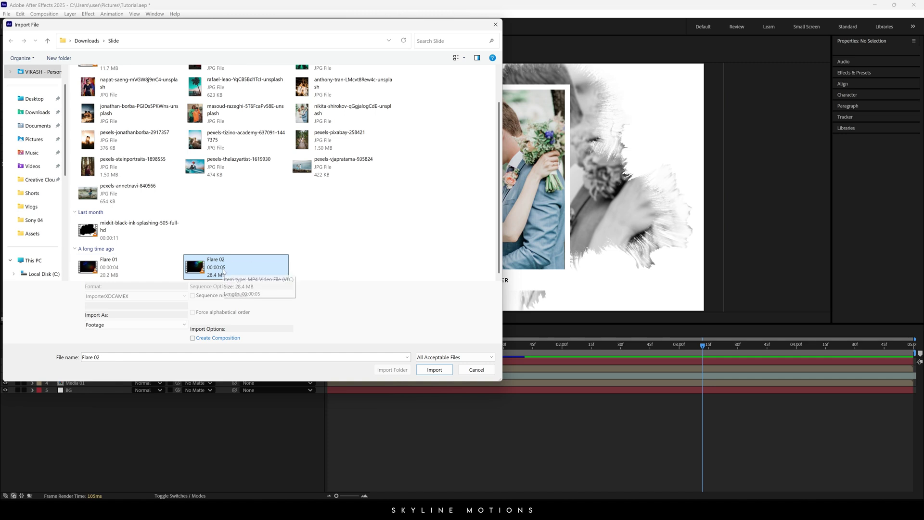
{"action": "left_click", "coordinate": [428, 368]}
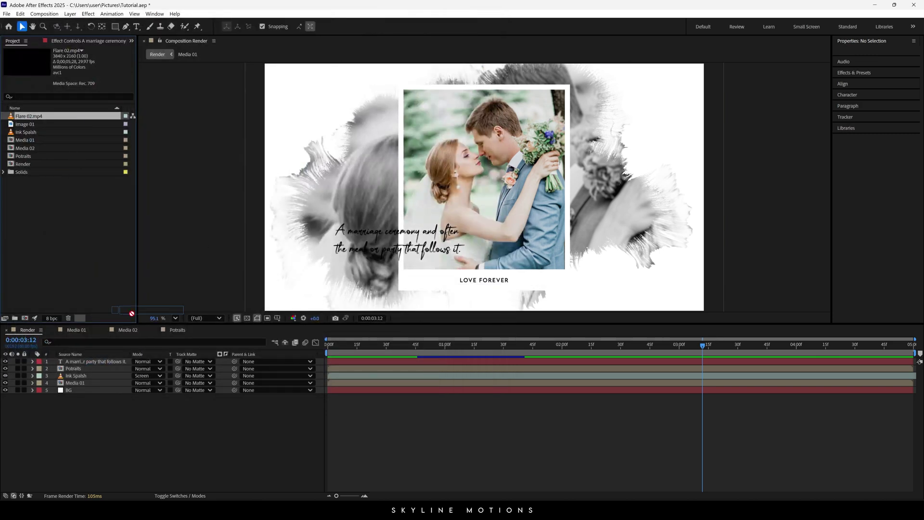
Place Flare 02.mp4 at the top of the Render layer stack with Screen blending.
{"action": "left_click_drag", "start_coordinate": [99, 358], "coordinate": [90, 362]}
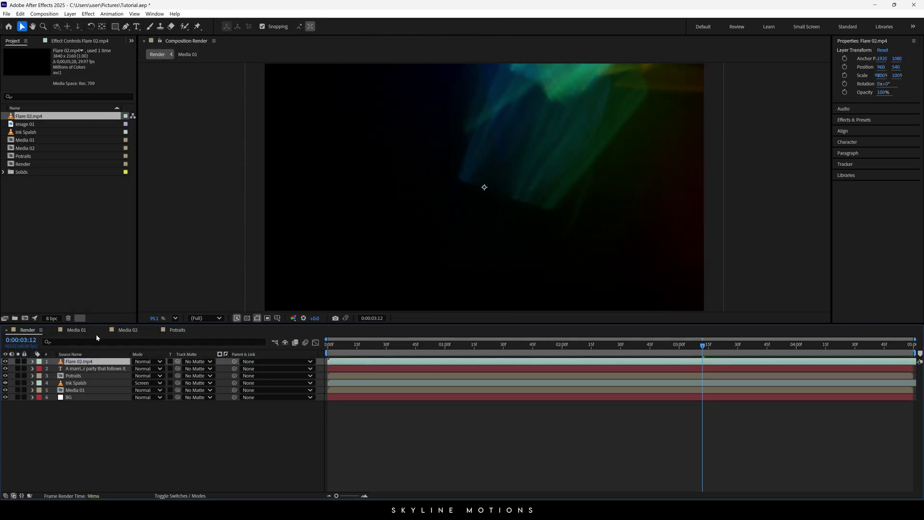
{"action": "left_click", "coordinate": [153, 362]}
{"action": "left_click", "coordinate": [179, 244]}
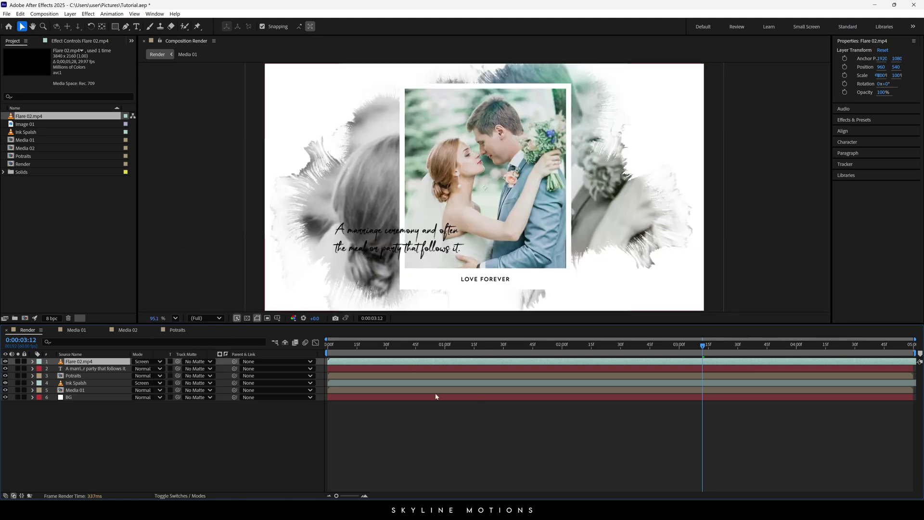
Scrub and preview the flare over the montage, then show the layer switches columns.
{"action": "left_click", "coordinate": [581, 345]}
{"action": "left_click_drag", "start_coordinate": [594, 358], "coordinate": [884, 364]}
{"action": "key", "text": "space"}
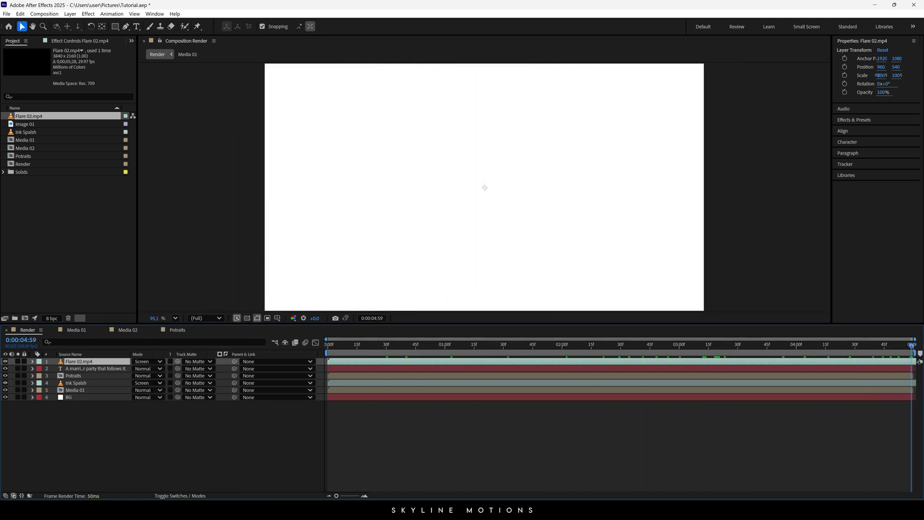
{"action": "left_click", "coordinate": [202, 476]}
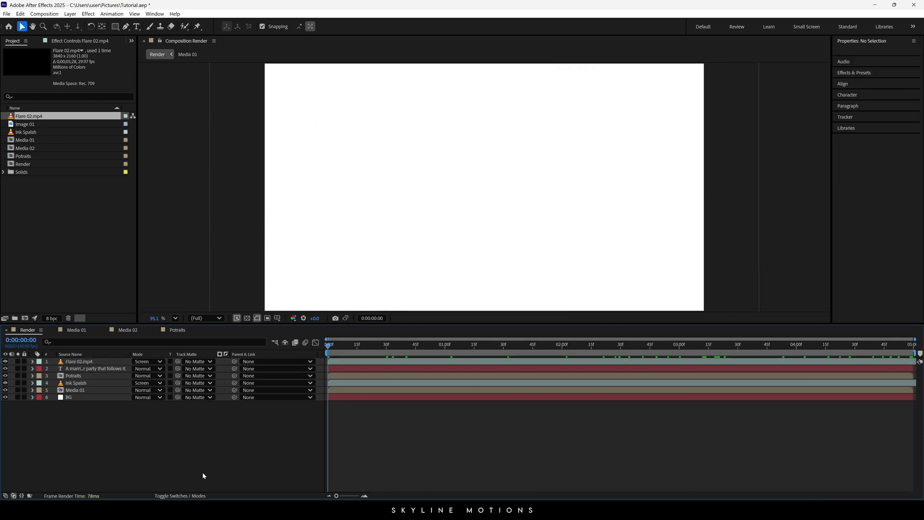
{"action": "left_click", "coordinate": [177, 496]}
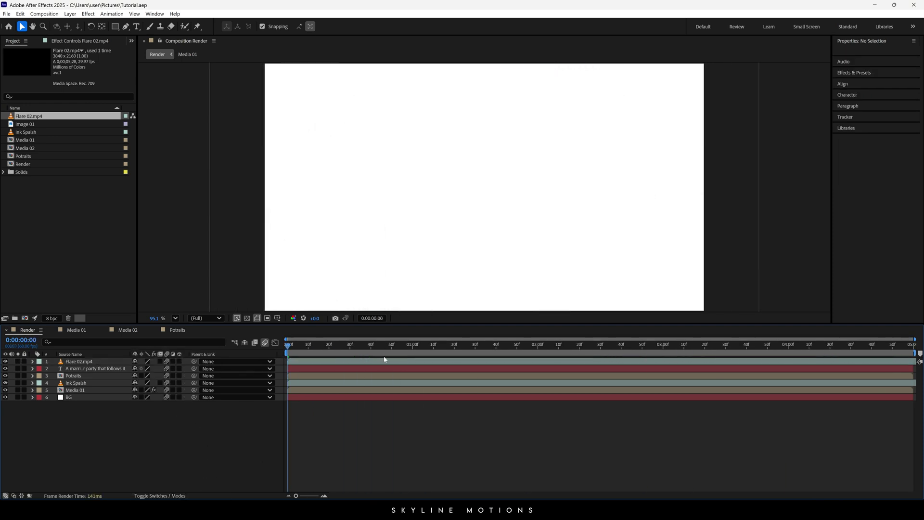
Set preview resolution to Full, maximize the Composition panel and play the finished animation.
{"action": "key", "text": "space"}
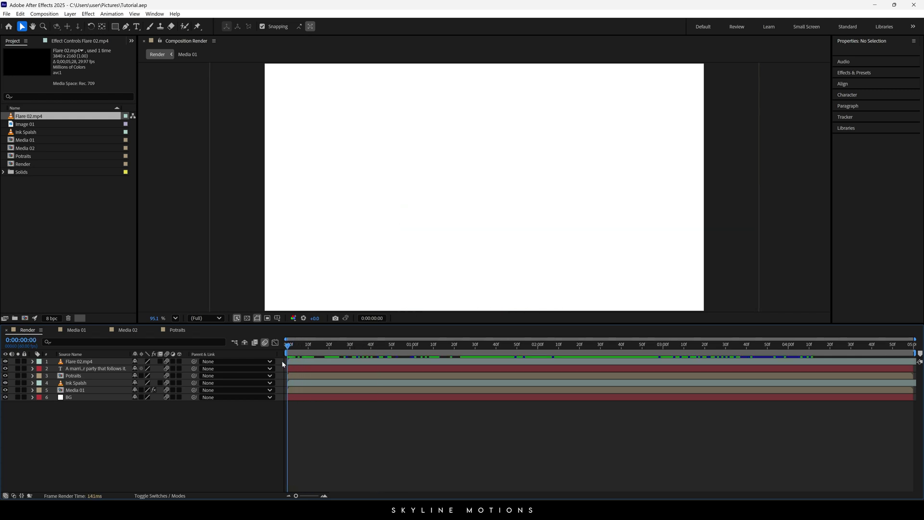
{"action": "left_click", "coordinate": [205, 318]}
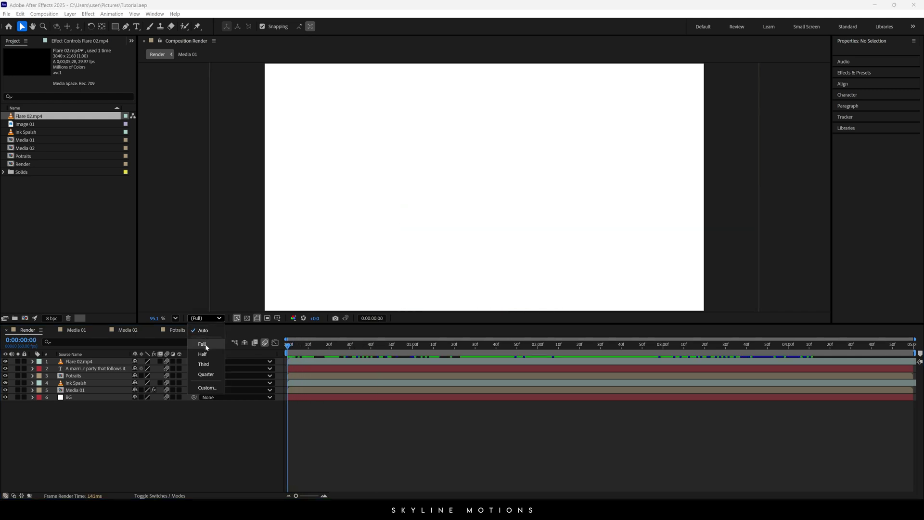
{"action": "left_click", "coordinate": [202, 344]}
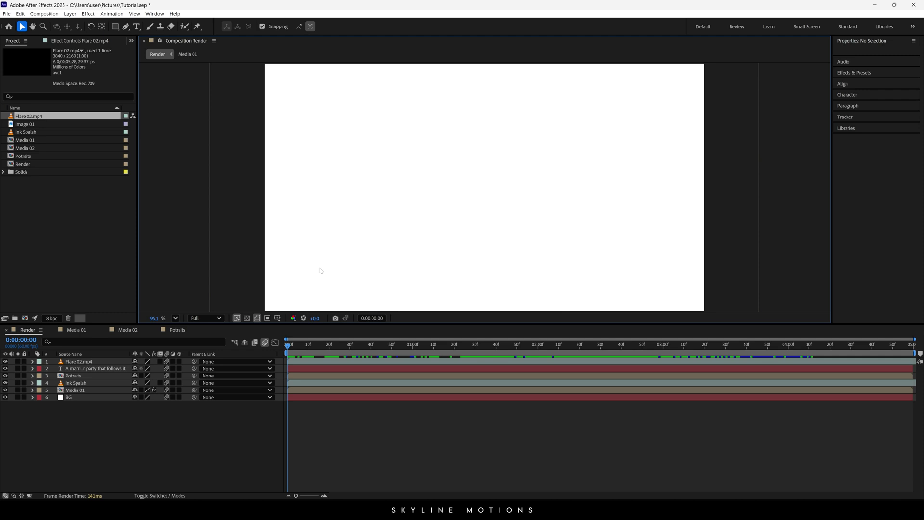
{"action": "key", "text": "grave"}
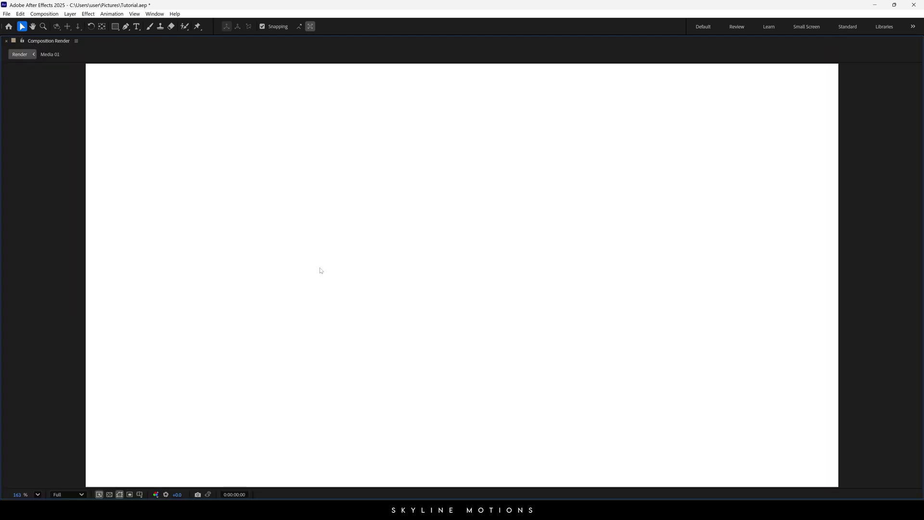
{"action": "key", "text": "space"}
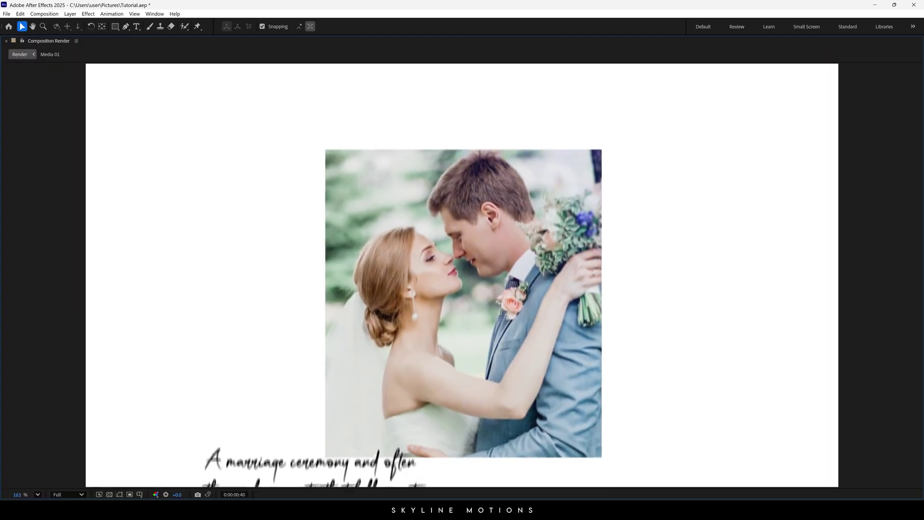